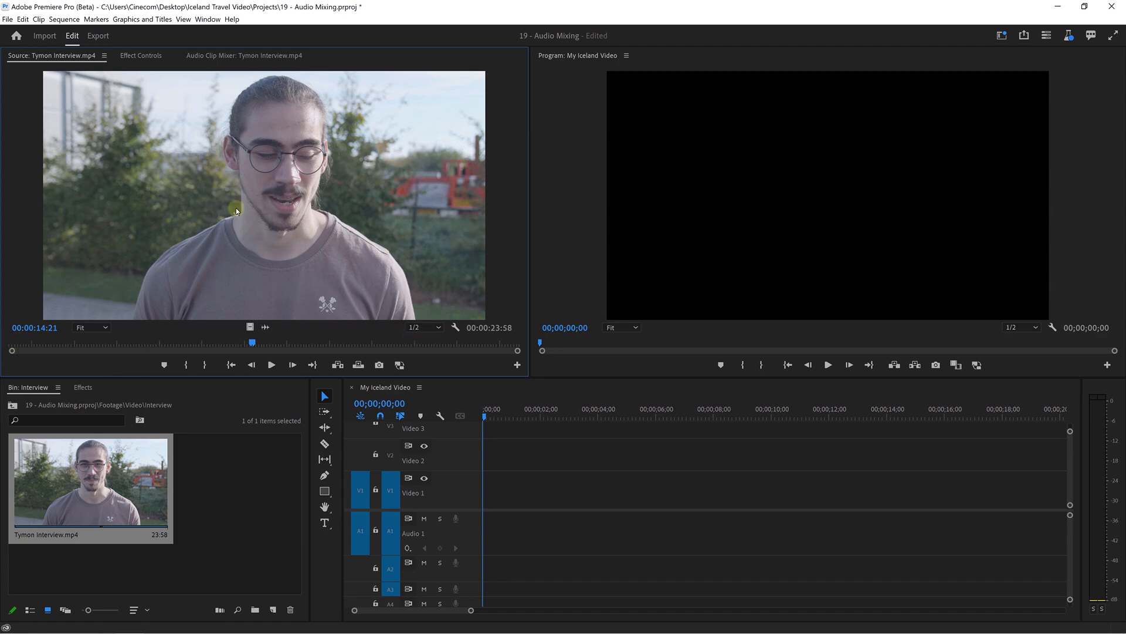
Place the interview clip at the start of Video 1 and Audio 1, and show the sequence's transcript
left_click_drag(236, 212, 524, 492)
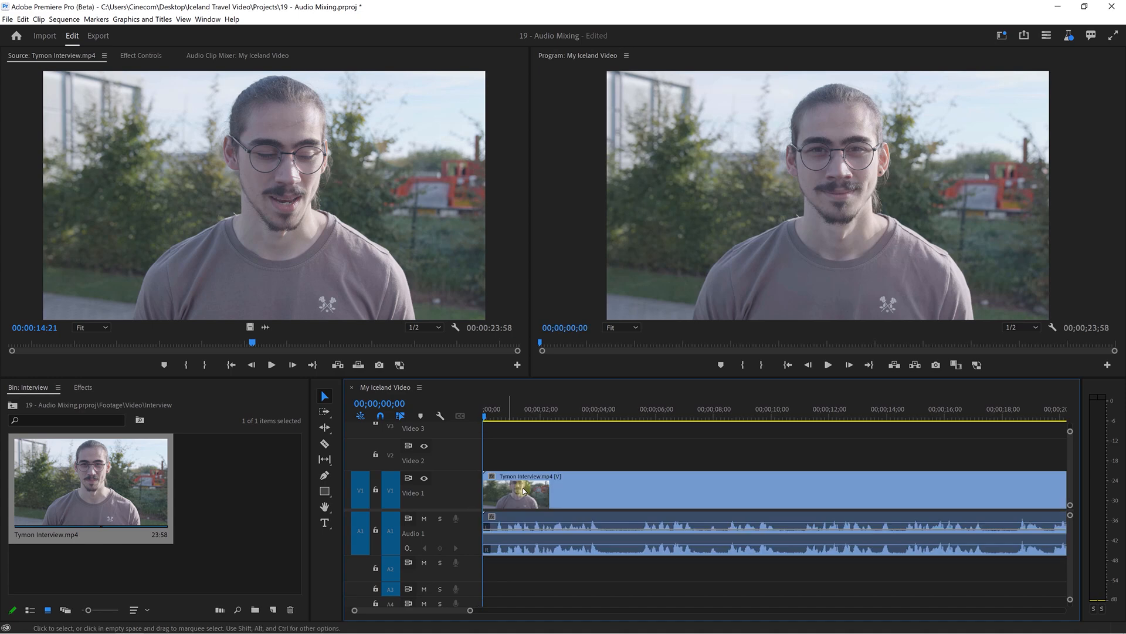
left_click(208, 19)
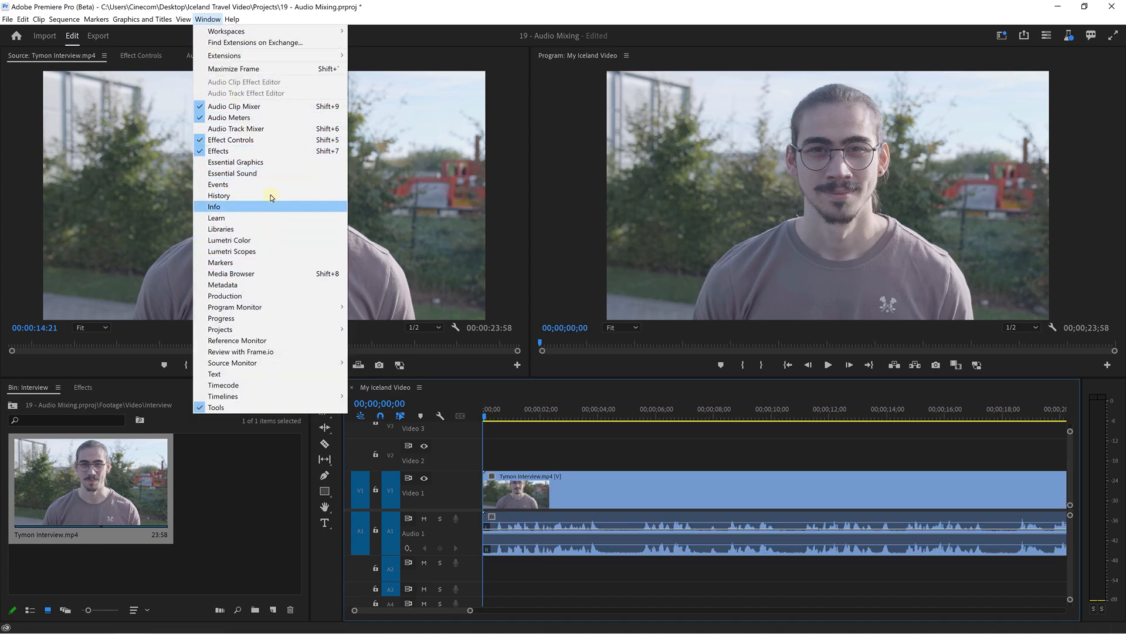
left_click(263, 381)
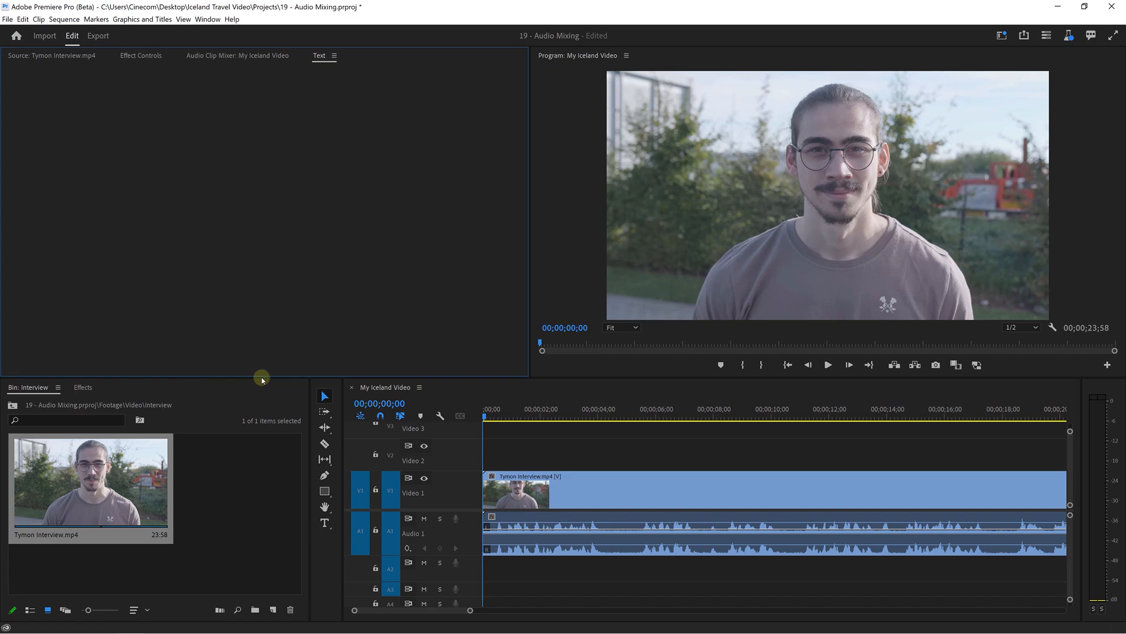
left_click(593, 527)
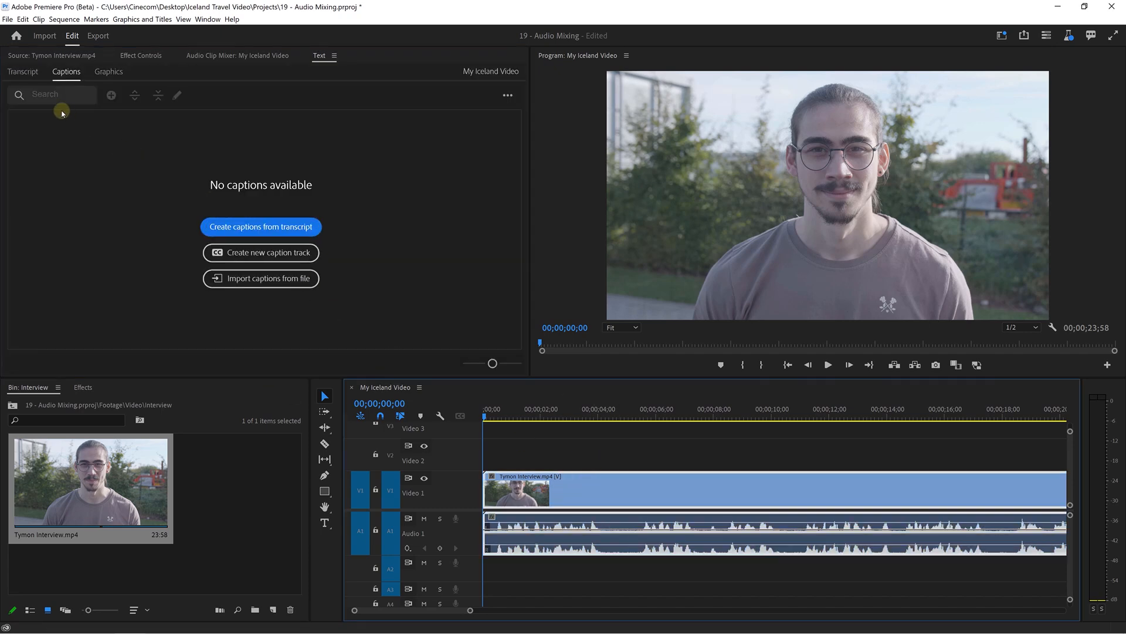
left_click(23, 73)
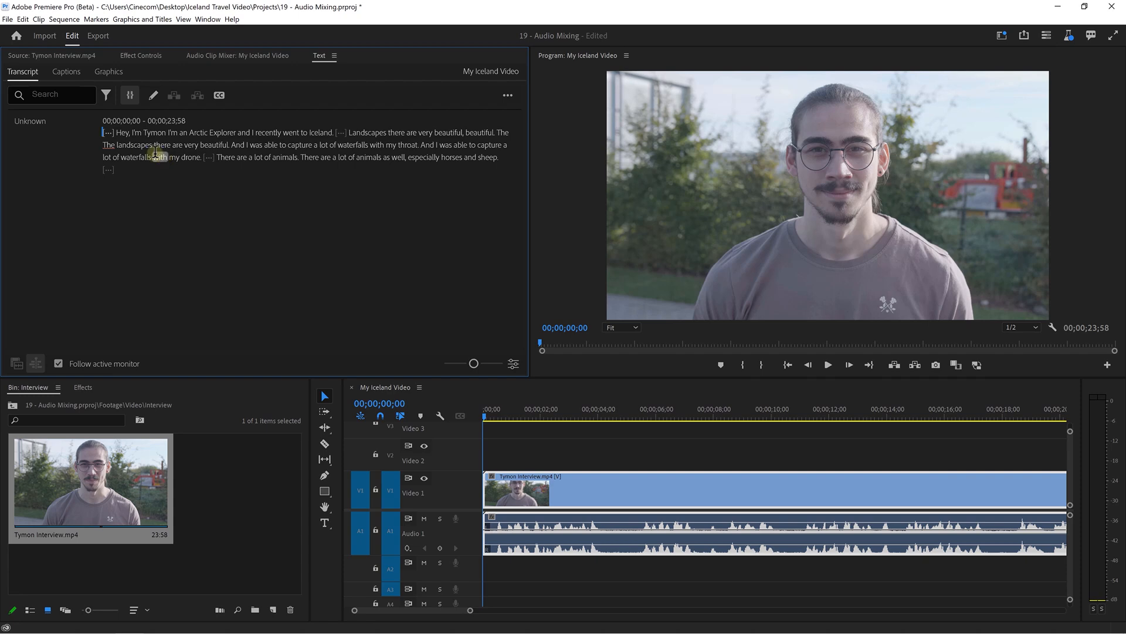
Delete the opening pause and the pause after "I recently went to Iceland" from the transcript
left_click(108, 133)
key("Delete")
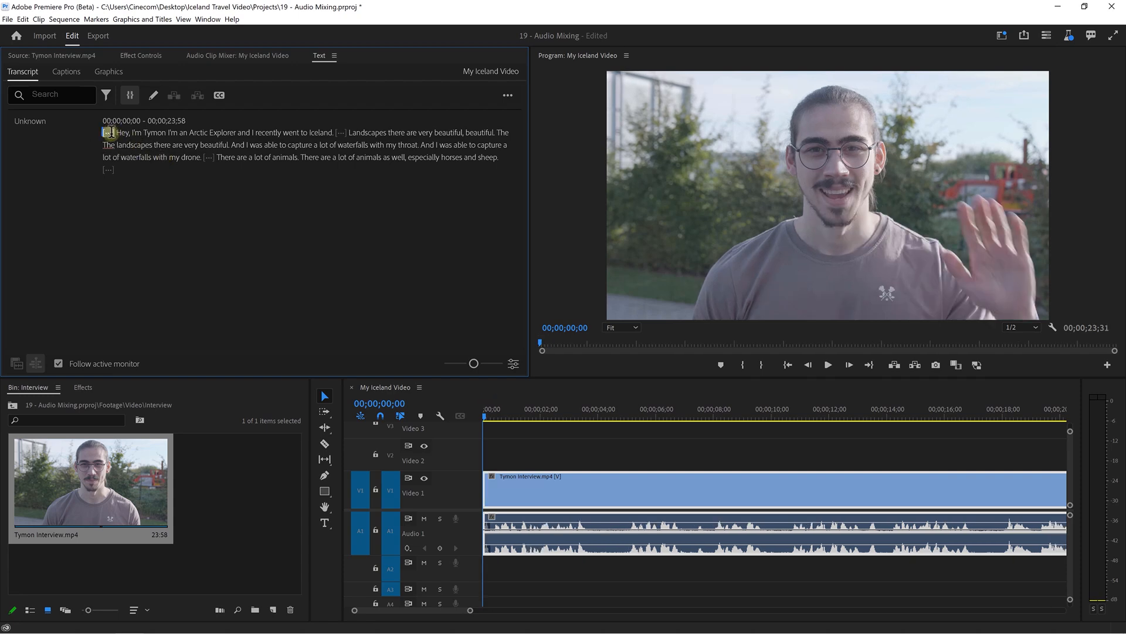
left_click(326, 132)
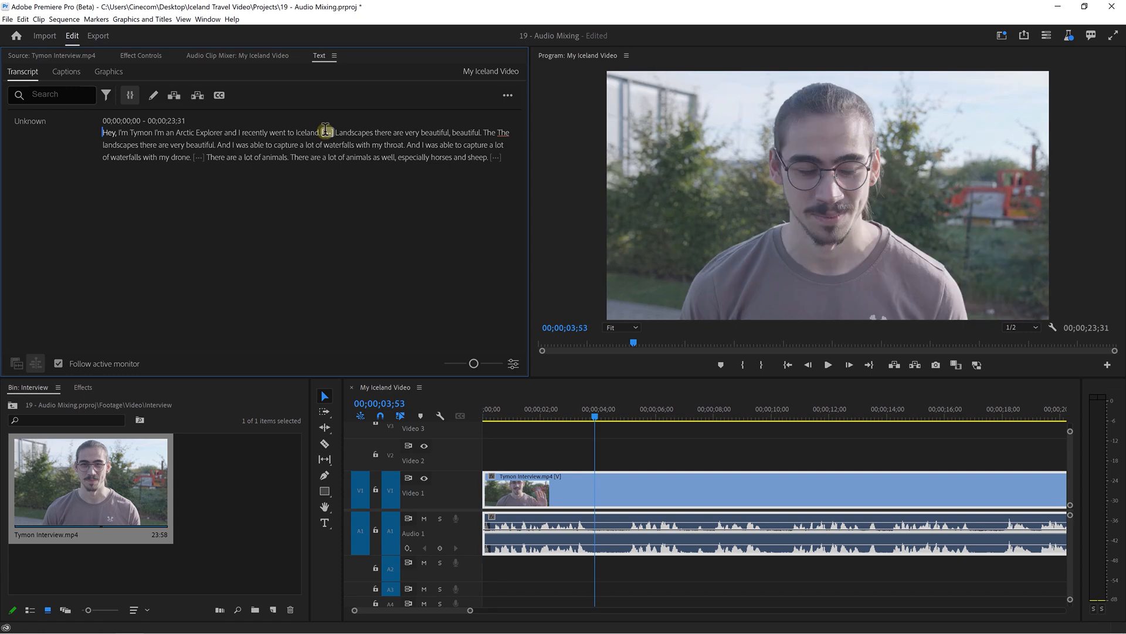
key("Delete")
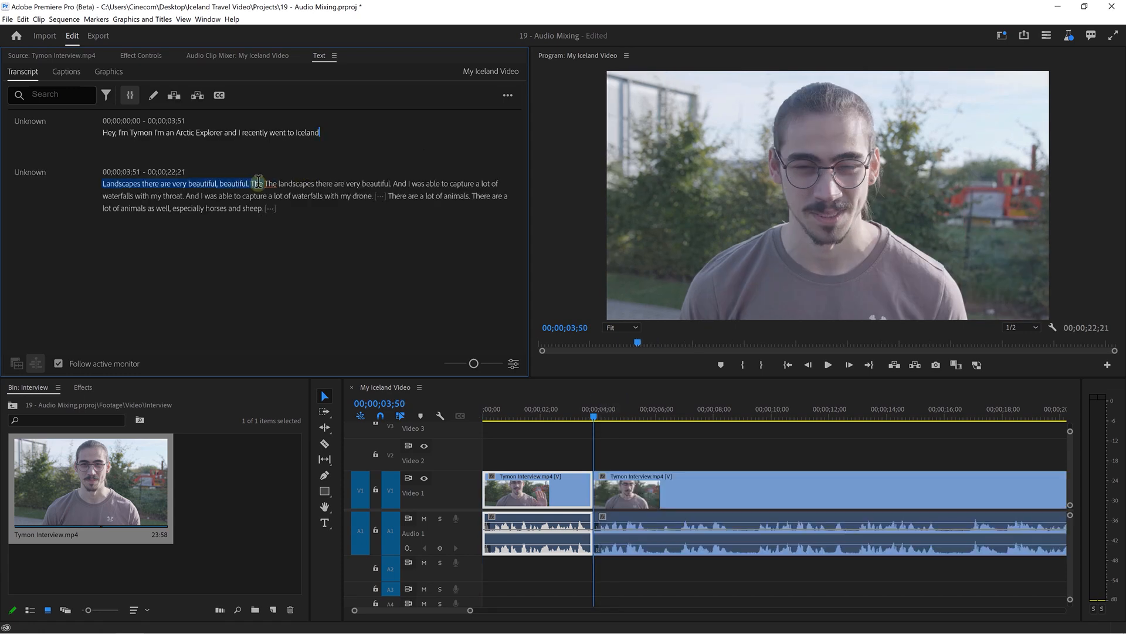
Delete the repeated takes and remaining pauses from the transcript, keeping one clean sentence each about landscapes, waterfalls and animals
left_click(264, 183)
left_click(239, 186)
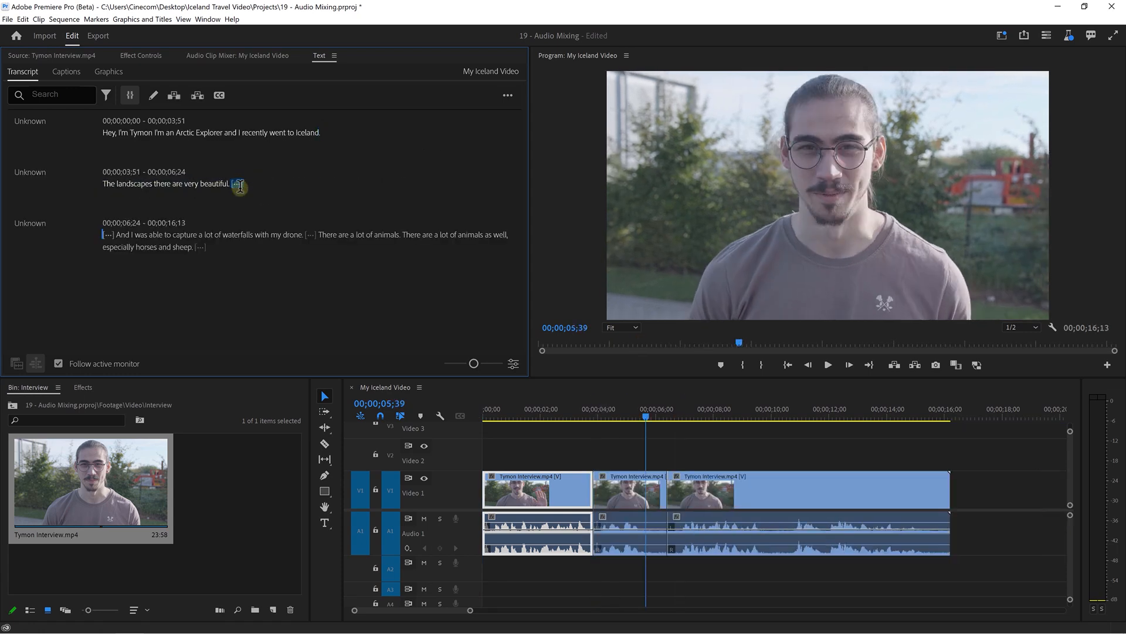
key("Delete")
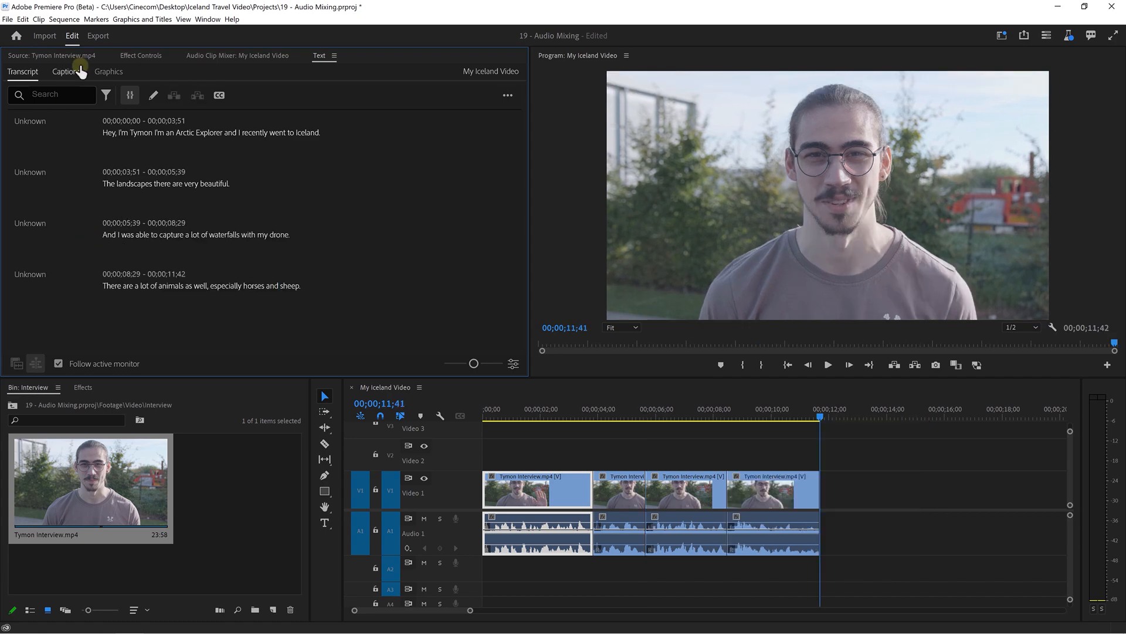
Play back the opening of the edited interview and return the playhead to the sequence start
left_click(506, 416)
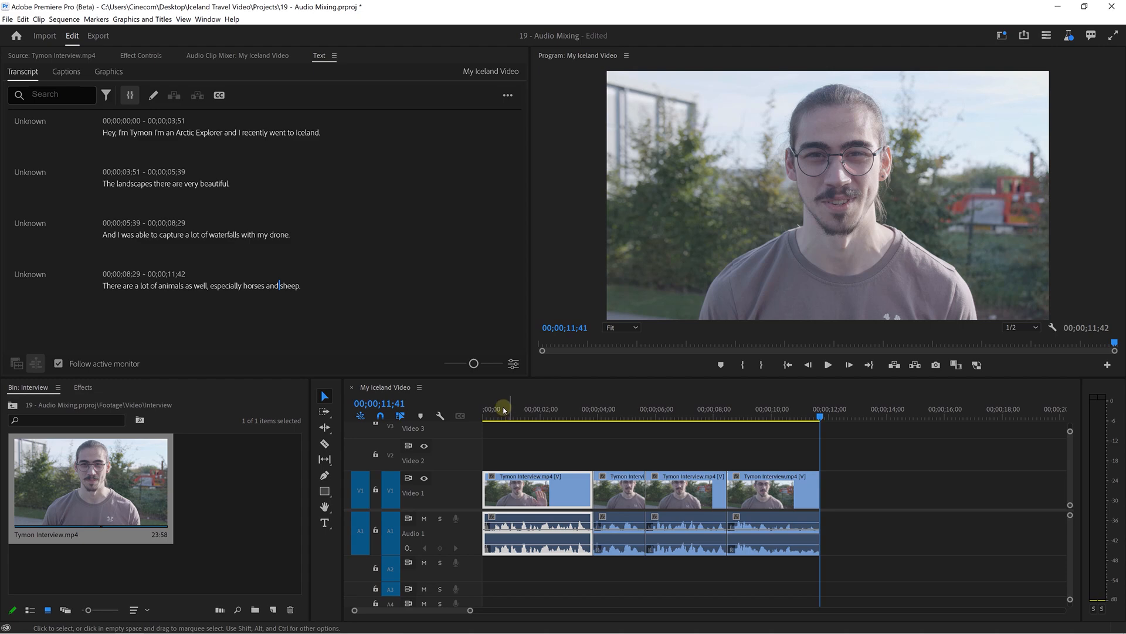
key("space")
left_click_drag(508, 418, 470, 420)
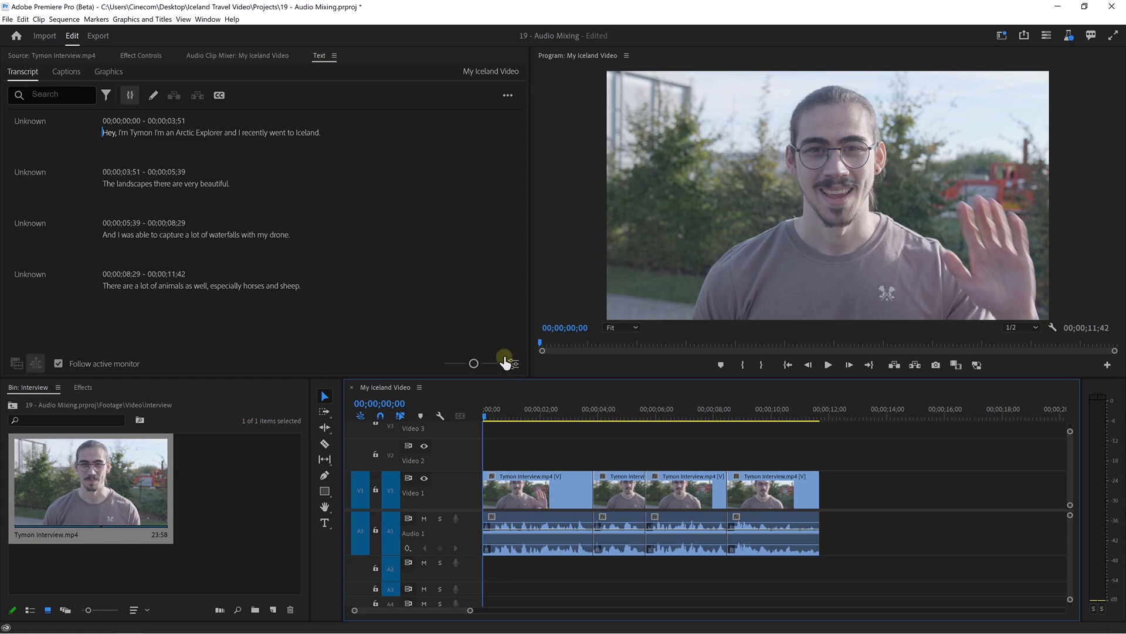
Shift the last three interview clips about 2 seconds later to open a gap after the first clip
left_click_drag(626, 440, 837, 514)
left_click_drag(619, 497, 681, 497)
left_click(621, 461)
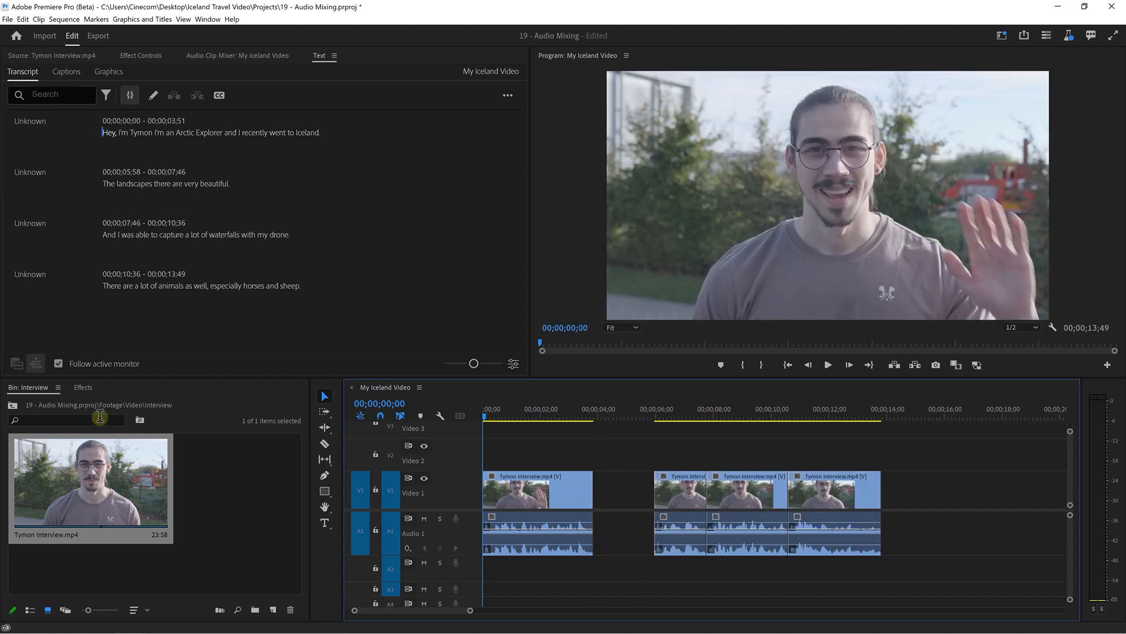
Place only the video of ICELAND DRONE 001.mp4 from the Drone bin on Video 2, over the gap between the interview clips
left_click(15, 406)
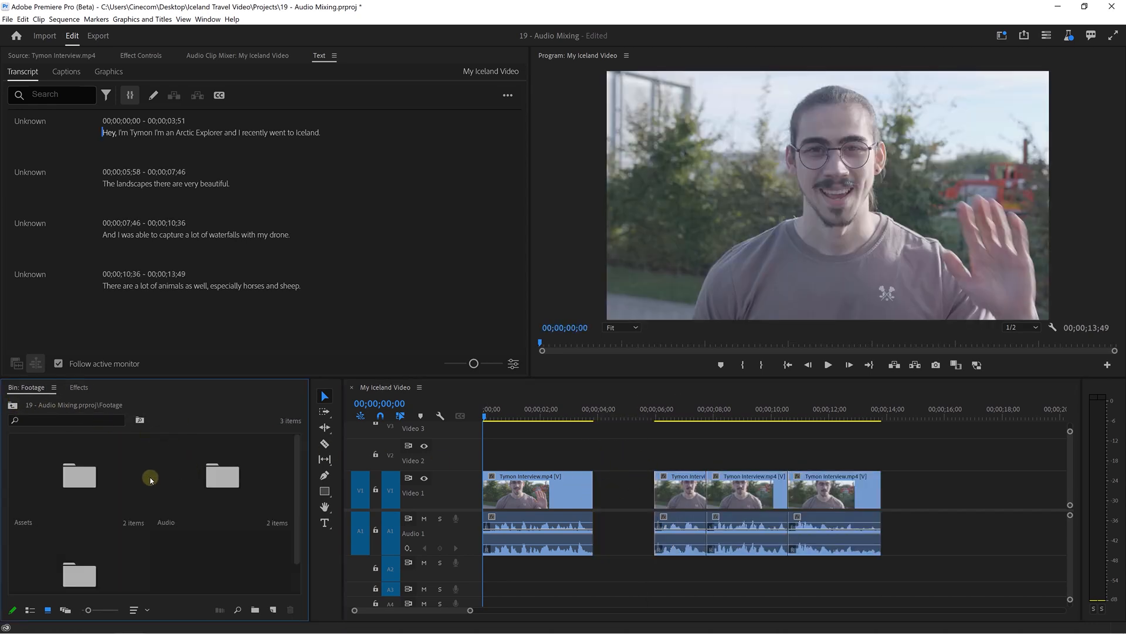
scroll(165, 505, "down", 1)
double_click(99, 531)
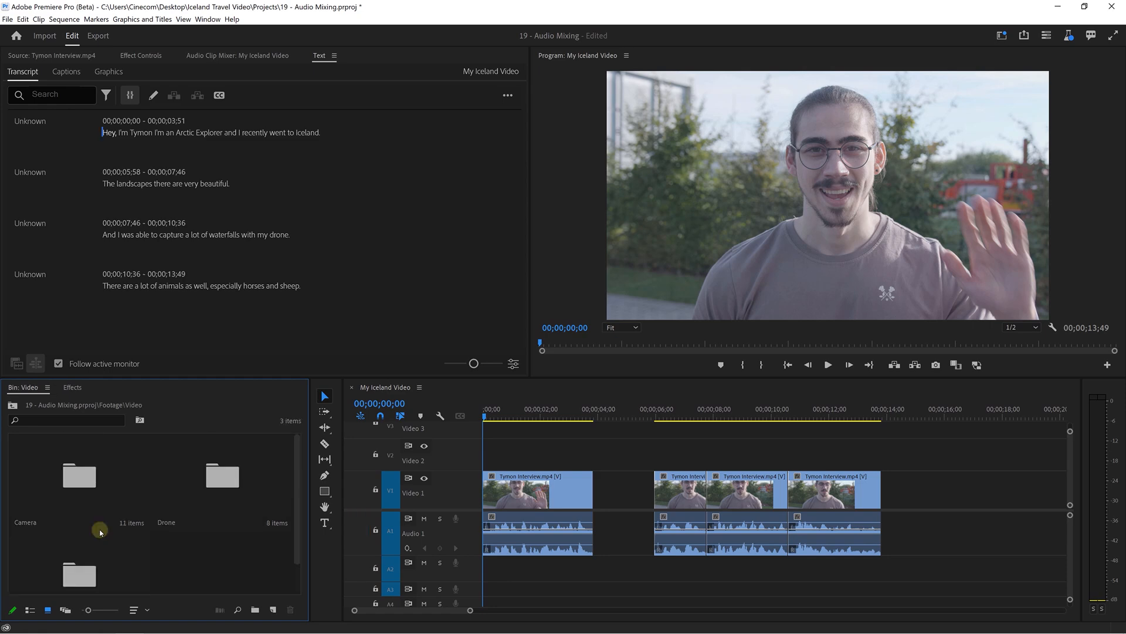
double_click(219, 476)
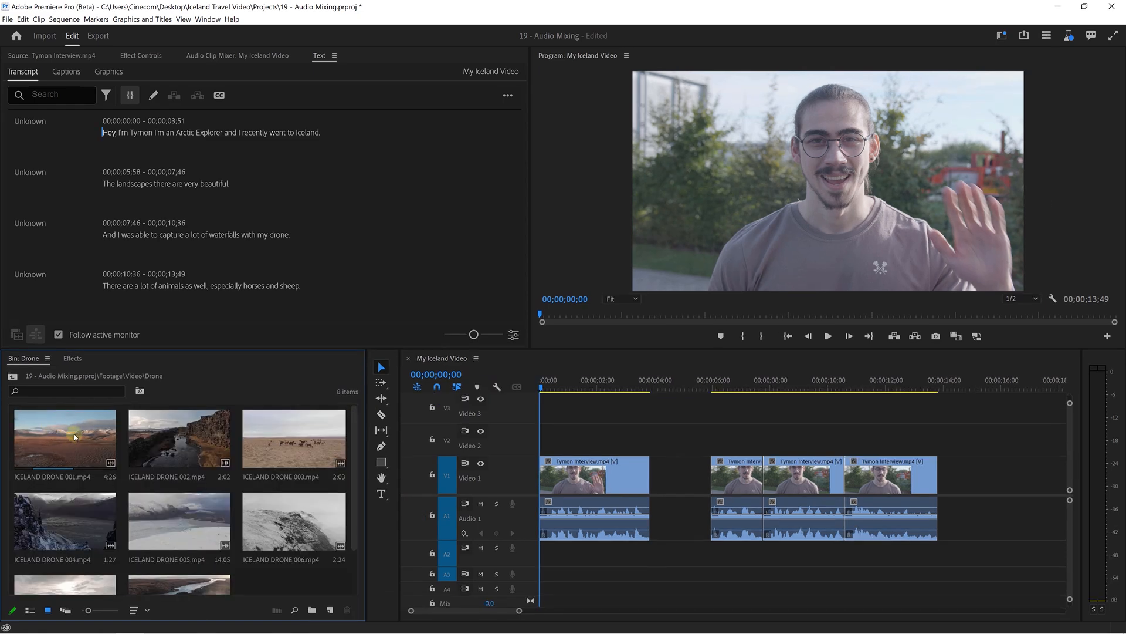
double_click(76, 435)
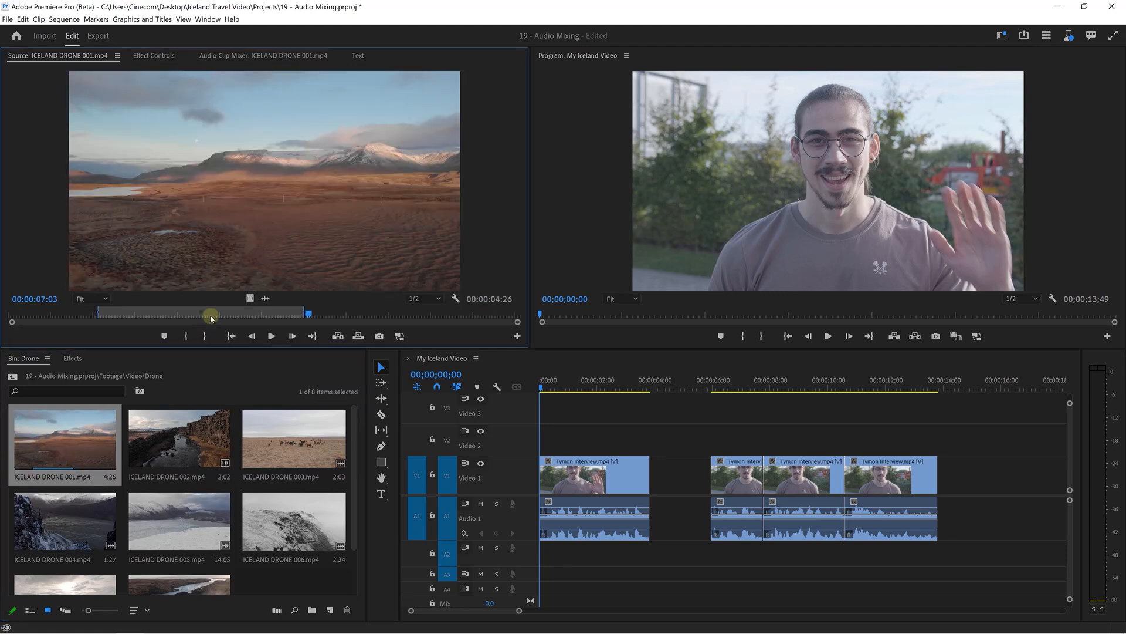
mouse_move(209, 314)
left_mouse_down()
mouse_move(138, 314)
mouse_move(213, 298)
left_mouse_up()
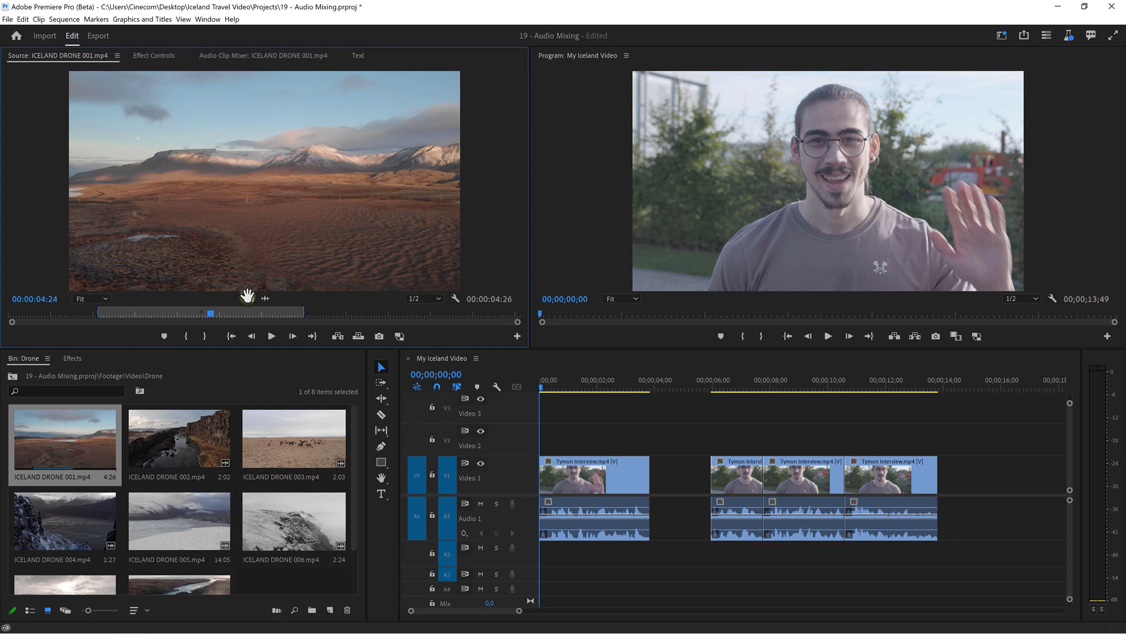
left_click_drag(519, 346, 605, 446)
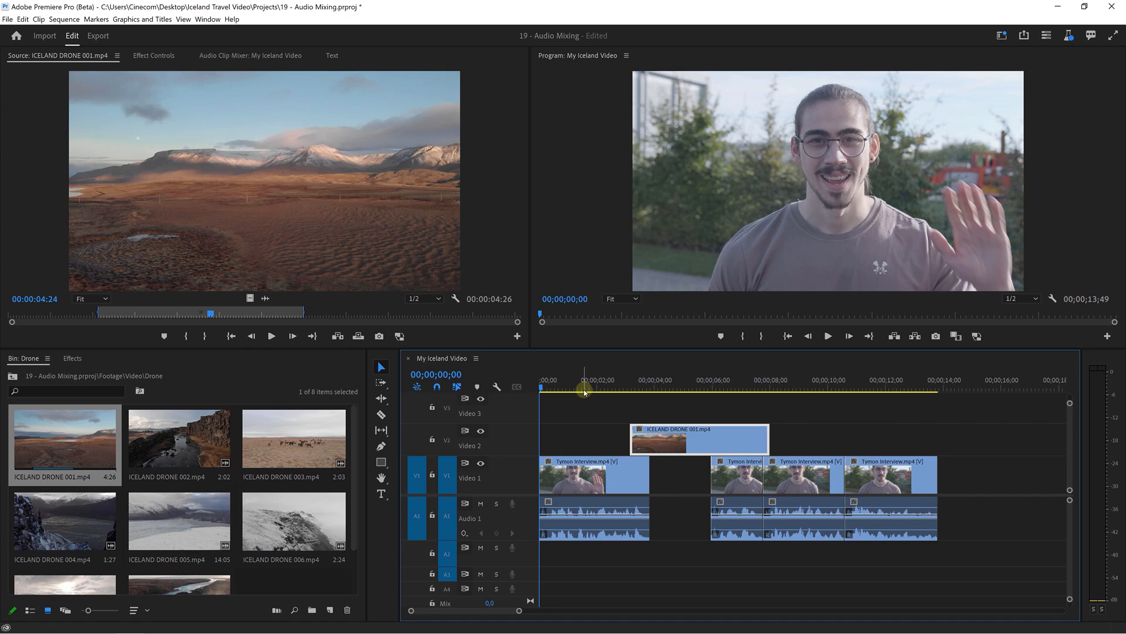
Move the drone clip on Video 2 to start at 00;00;02;26 and trim its end to 00;00;05;40
left_click(585, 416)
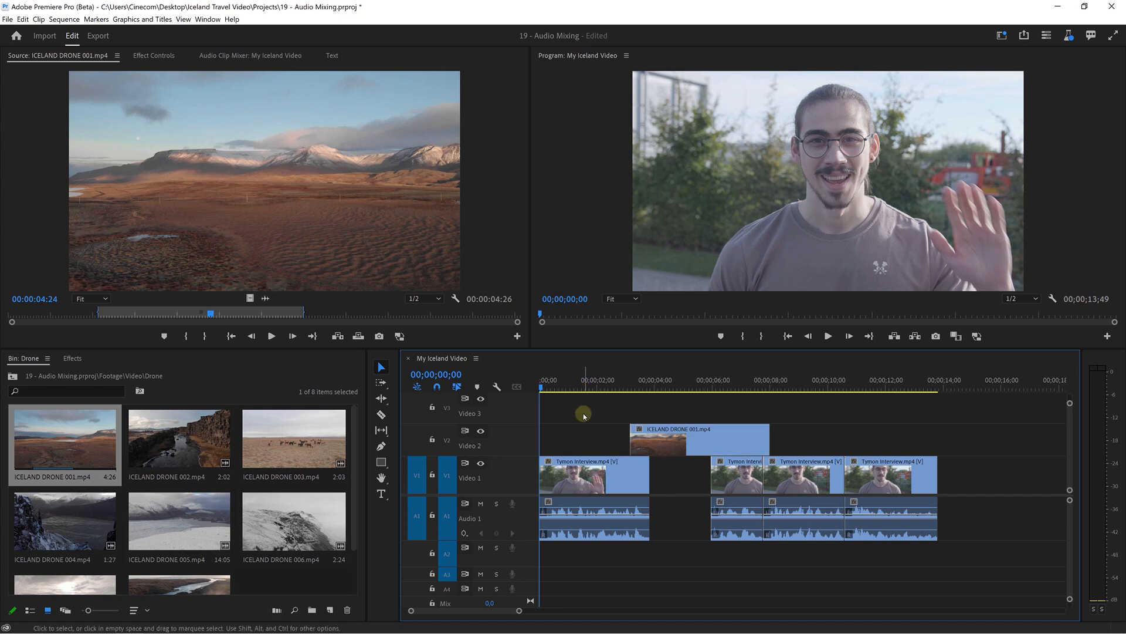
key("space")
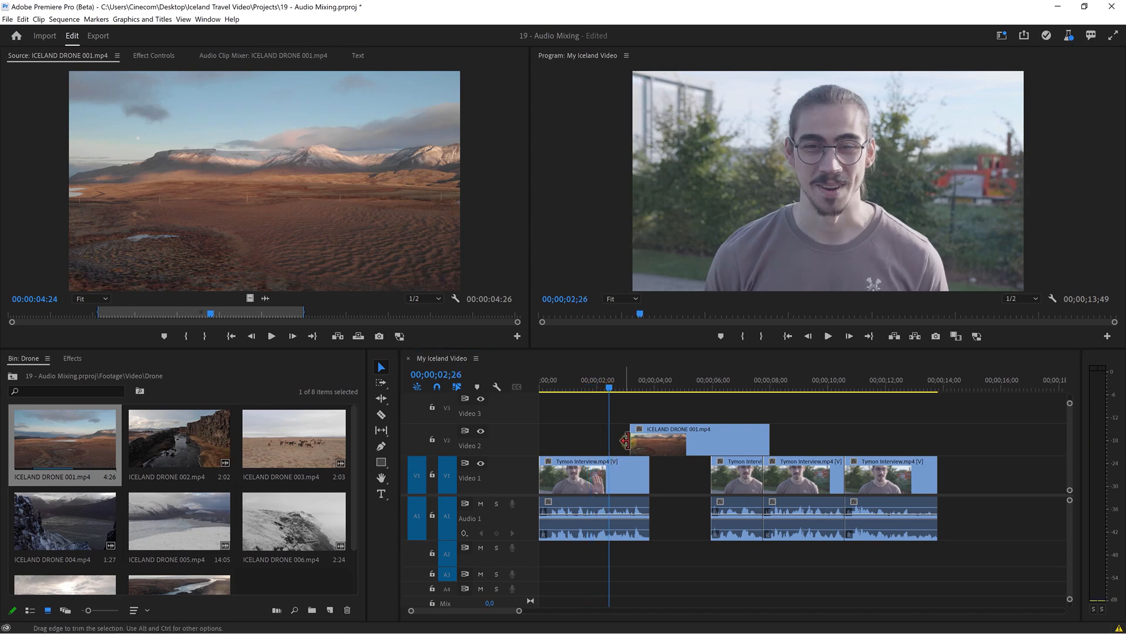
left_click_drag(663, 448, 643, 451)
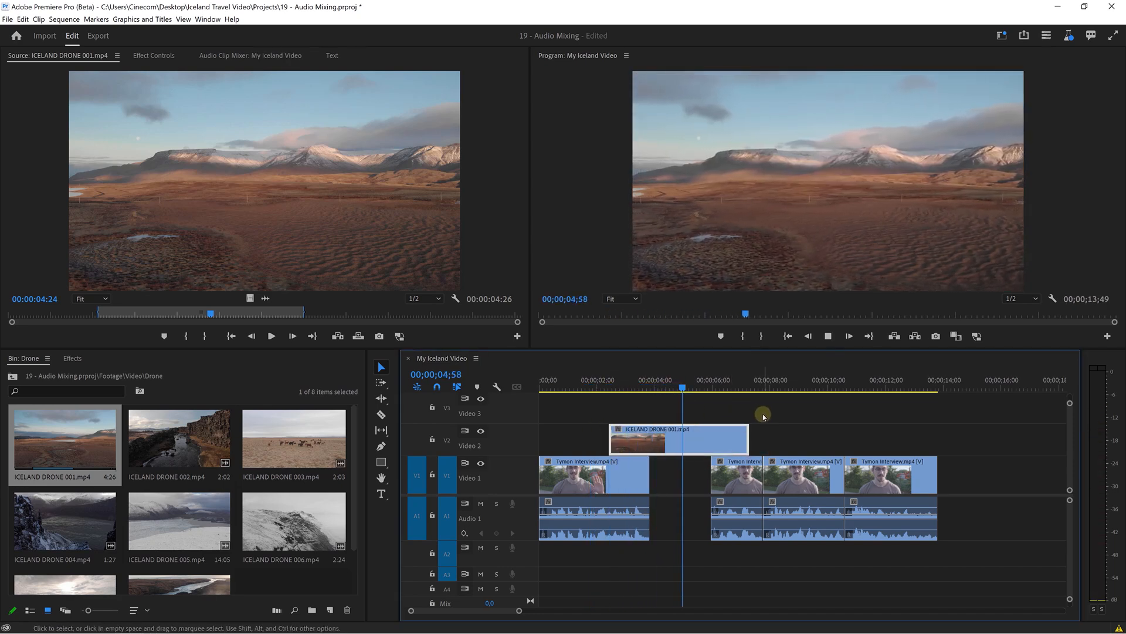
key("space")
left_click(756, 434)
key("e")
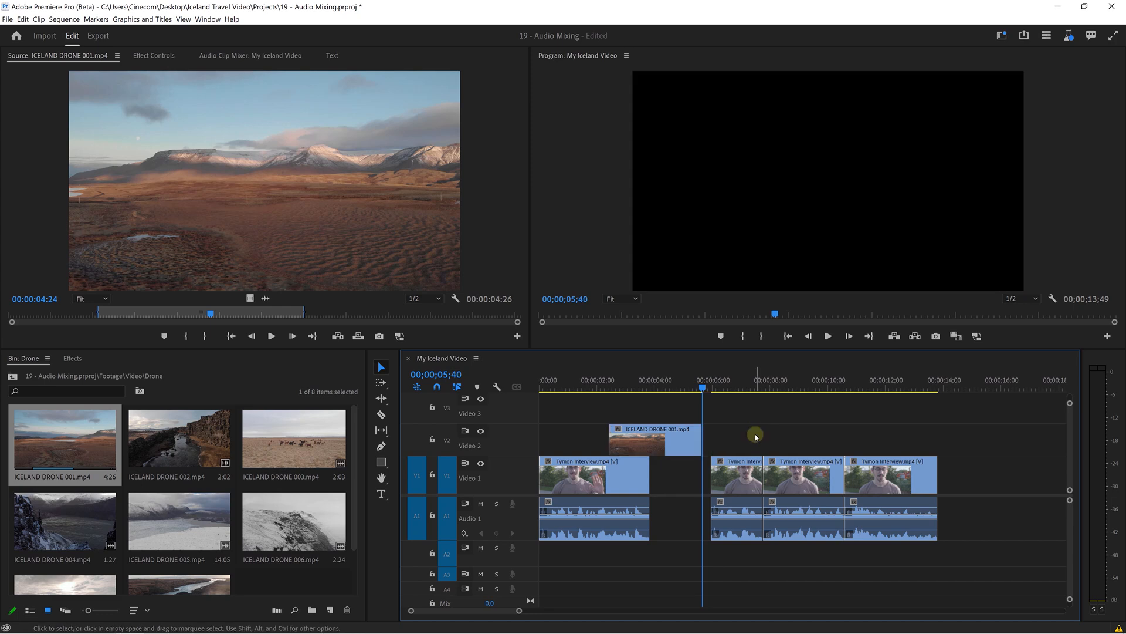
Place only the video of ICELAND DRONE 008.mp4 on Video 2, directly after the first drone clip
key("space")
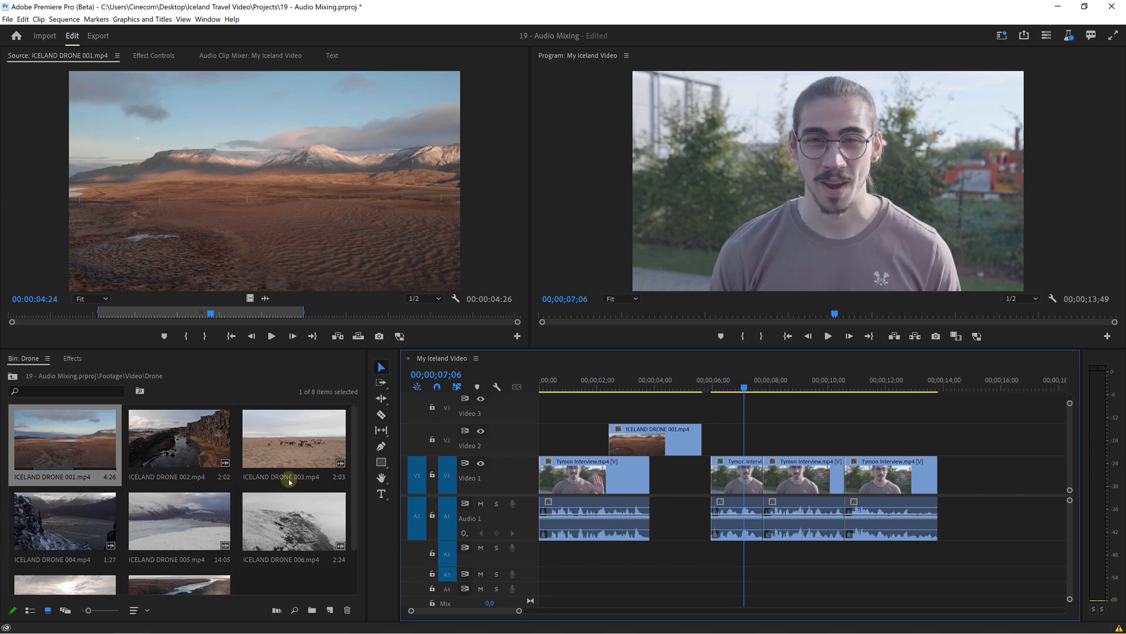
scroll(293, 476, "down", 1)
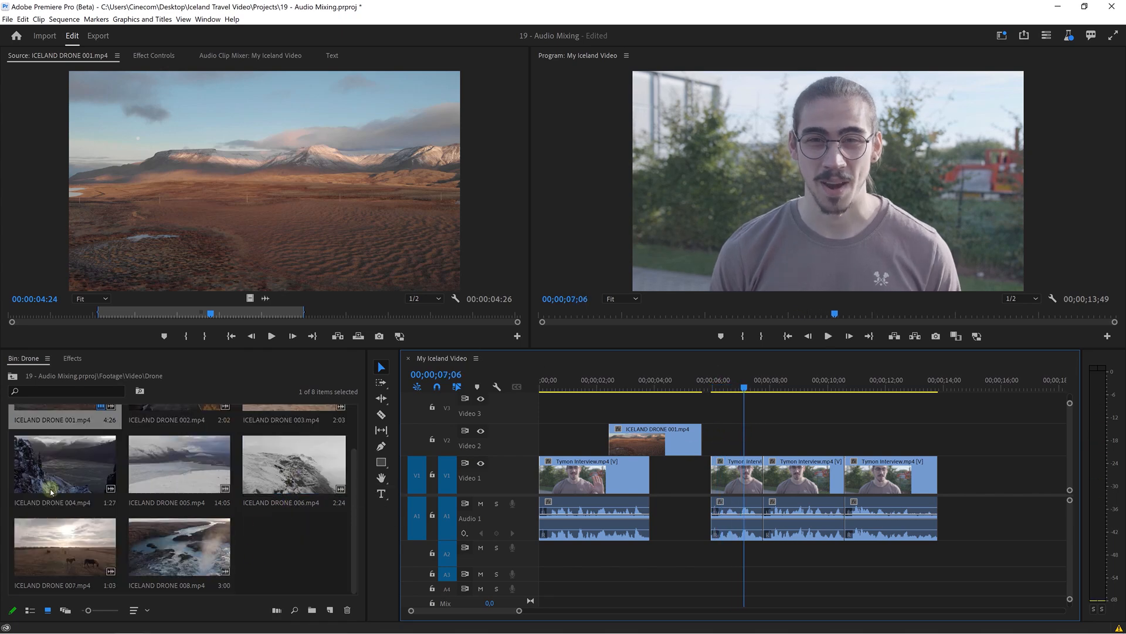
double_click(176, 543)
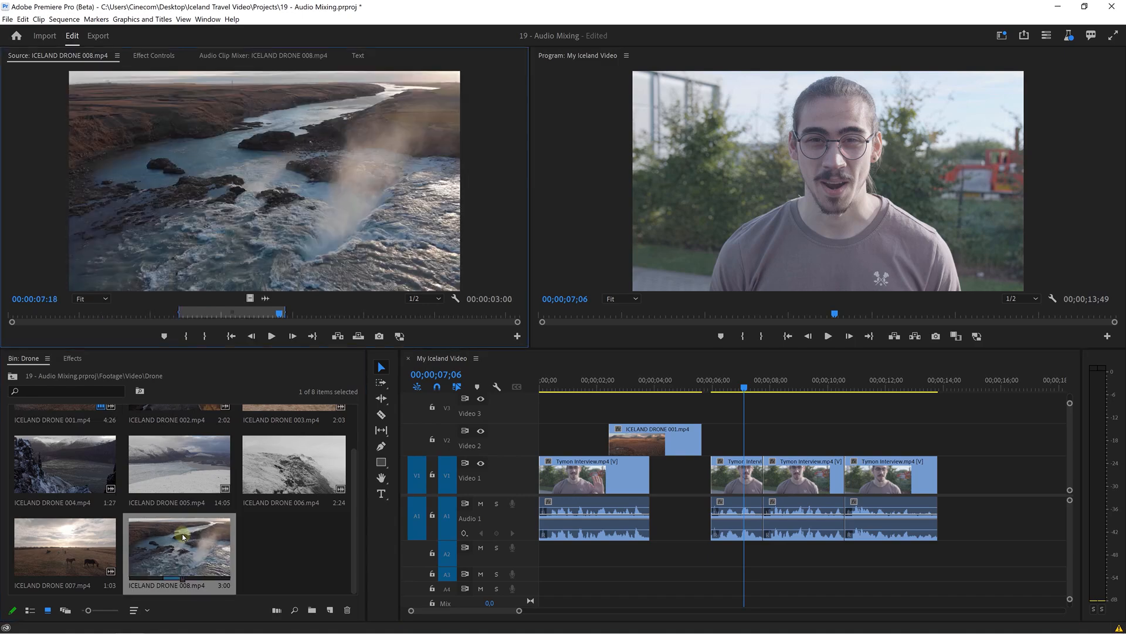
left_click_drag(246, 298, 688, 452)
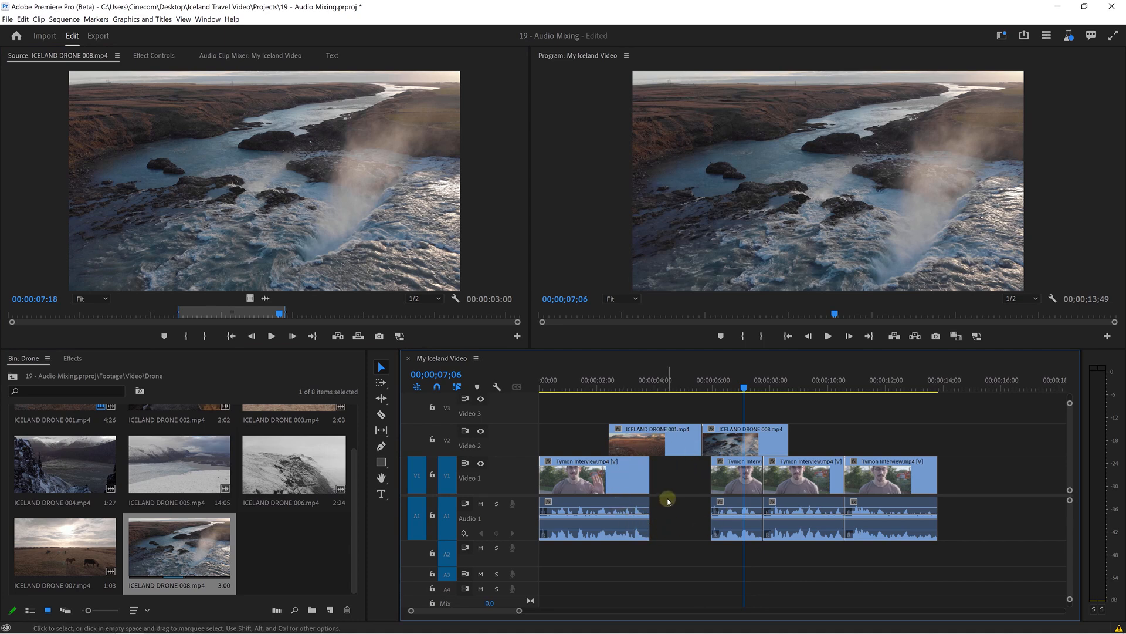
Load the music track Audiio_Yellen_TheYellen_All Day_Inst.wav from the Music bin into the Source Monitor
left_click(13, 376)
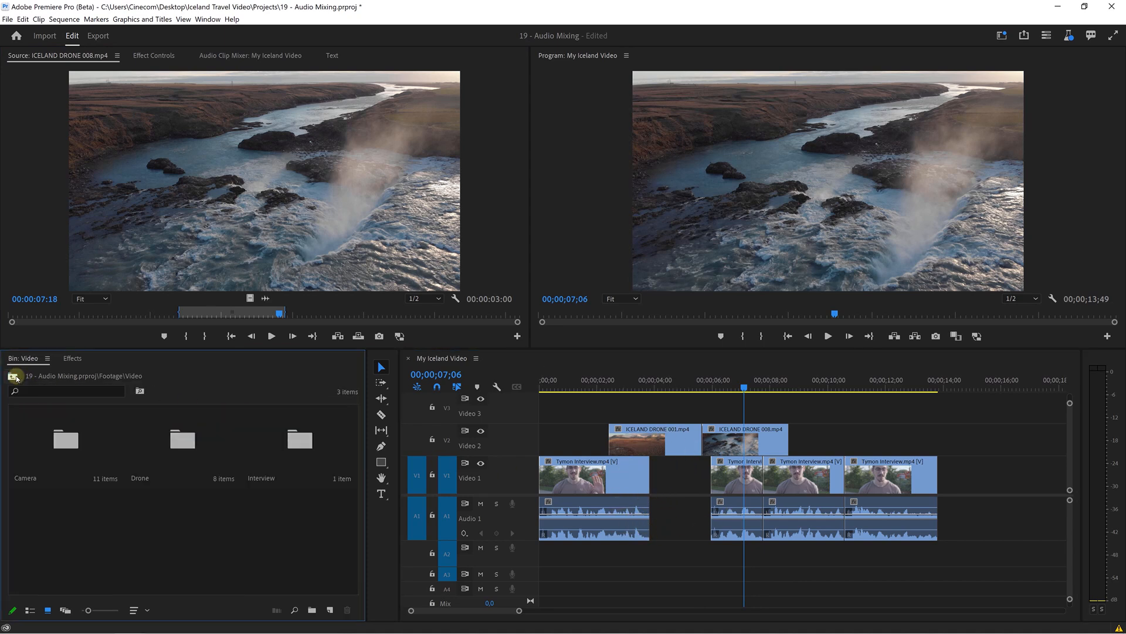
left_click(15, 377)
double_click(170, 442)
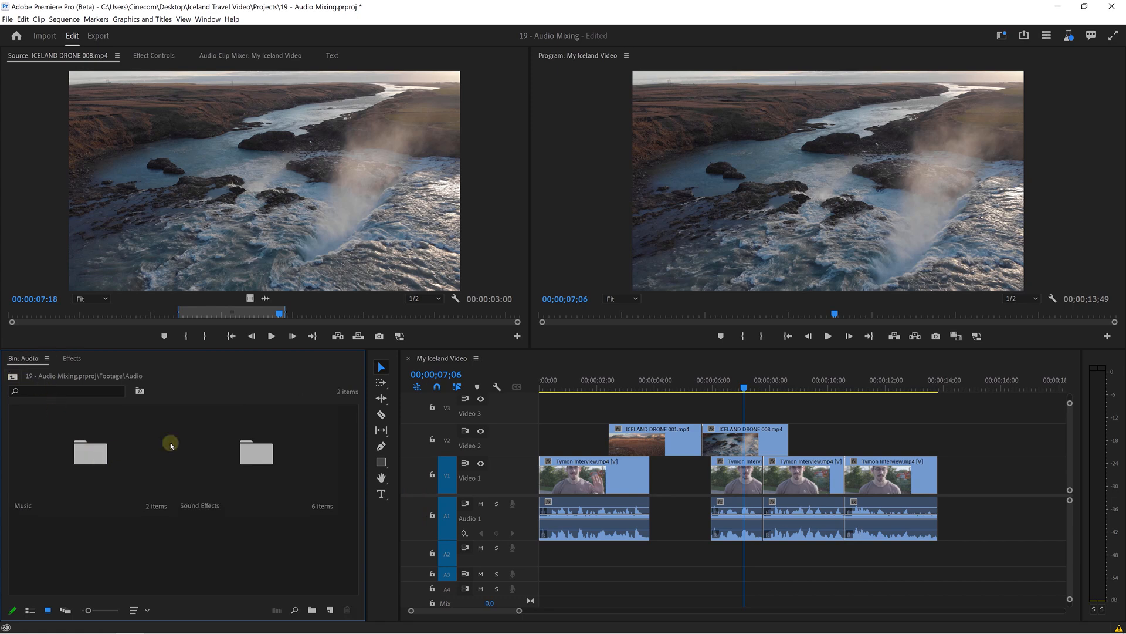
double_click(90, 450)
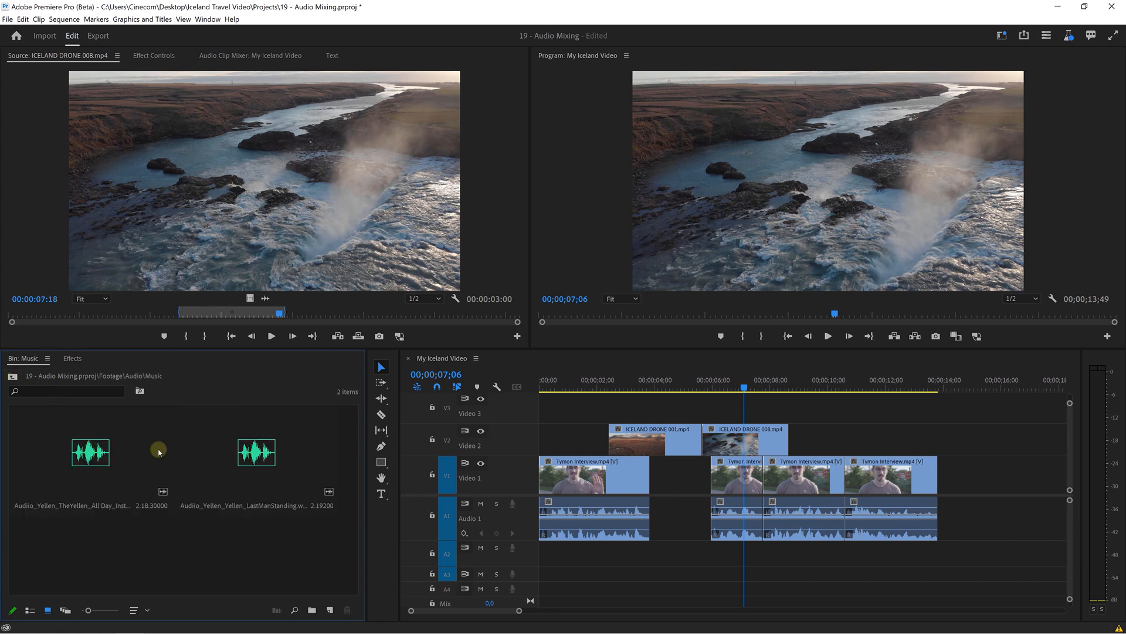
double_click(103, 443)
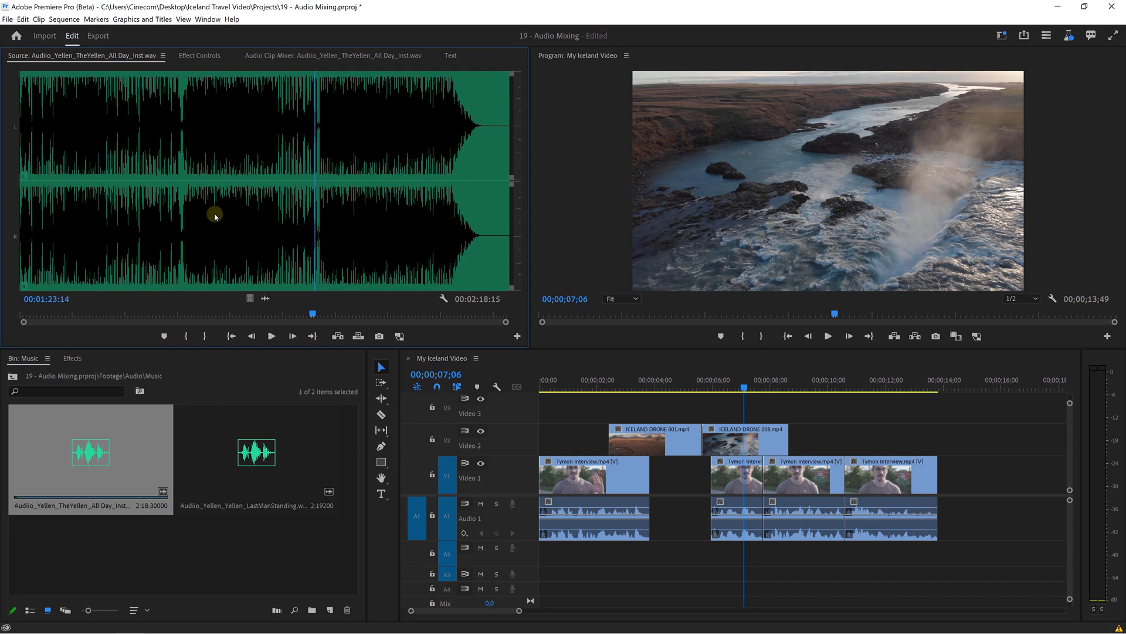
Mark the music track's out point at 00:00:09:00 and place the excerpt on Audio 2, aligned with the first drone clip's start
left_click_drag(213, 314, 10, 317)
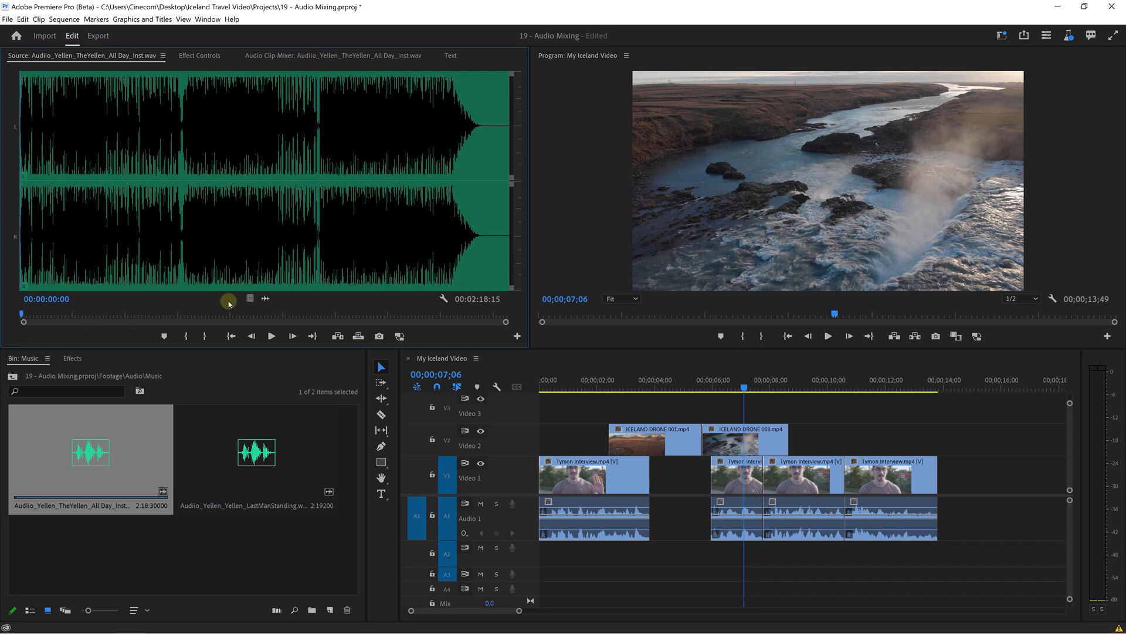
key("space")
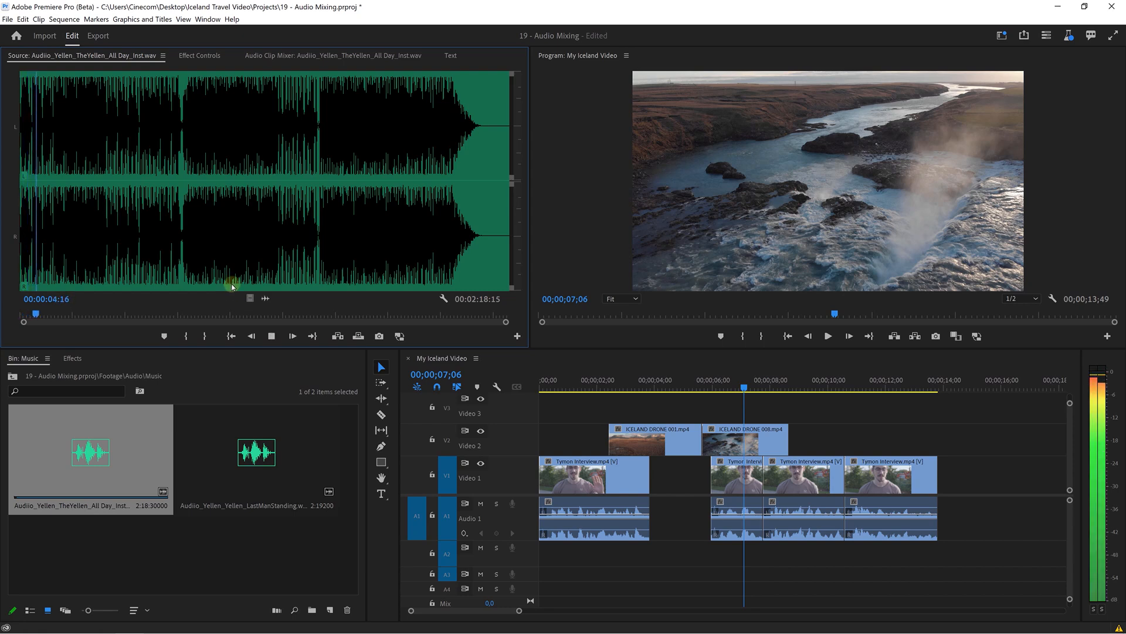
key("space")
key("o")
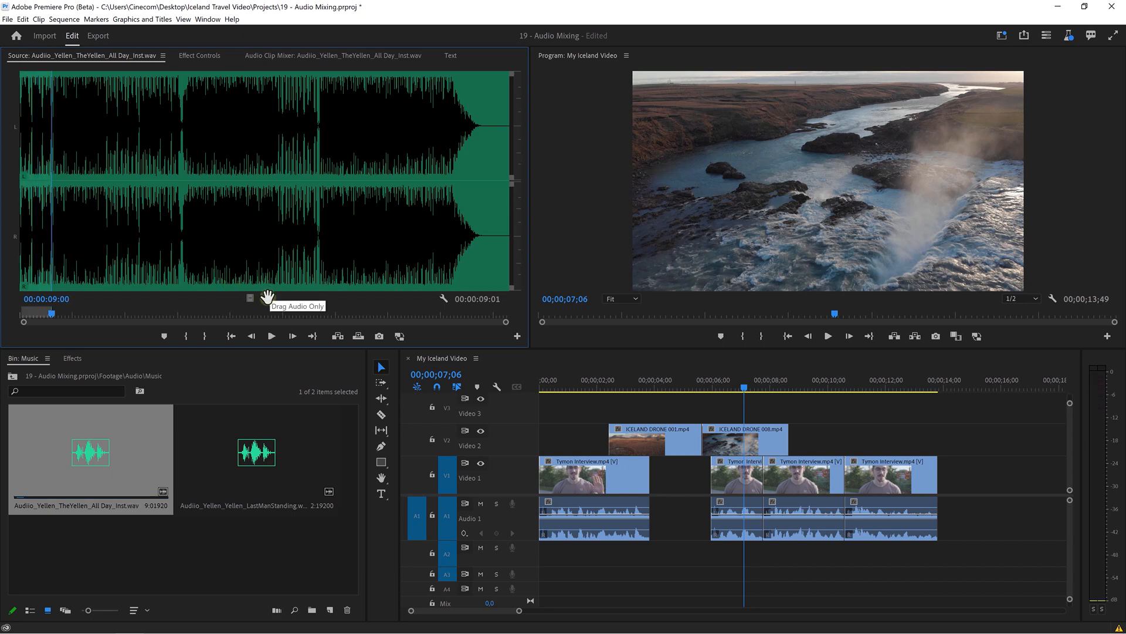
mouse_move(269, 297)
left_mouse_down()
mouse_move(673, 477)
mouse_move(634, 572)
mouse_move(619, 545)
left_mouse_up()
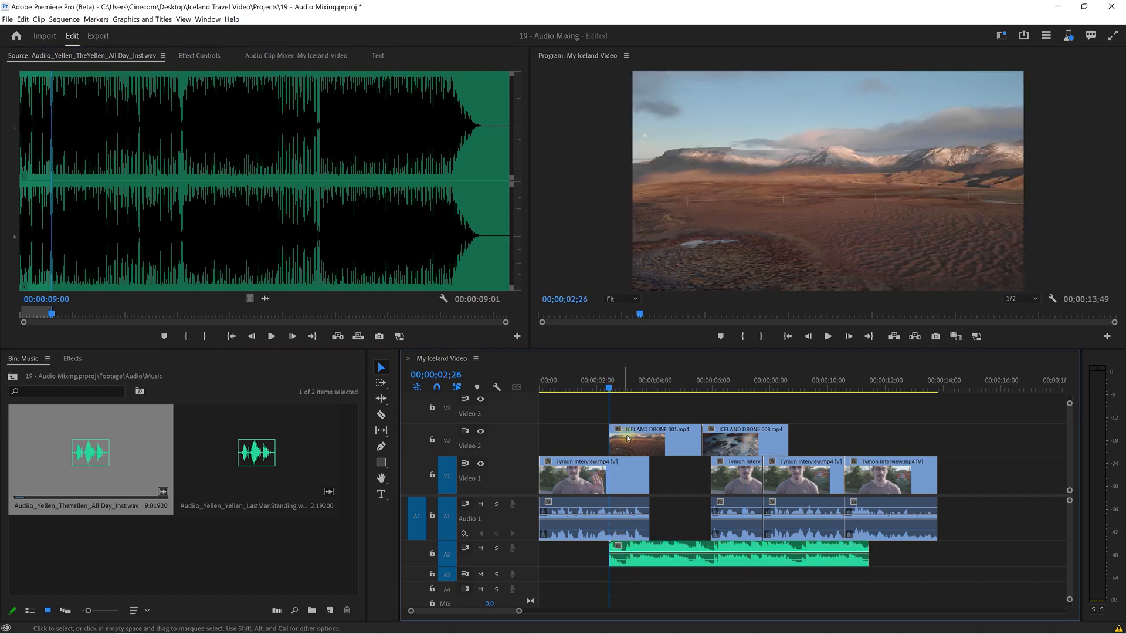
Play the sequence from the start and again from 00;00;03;59 to check the drone clips against the music
key("Home")
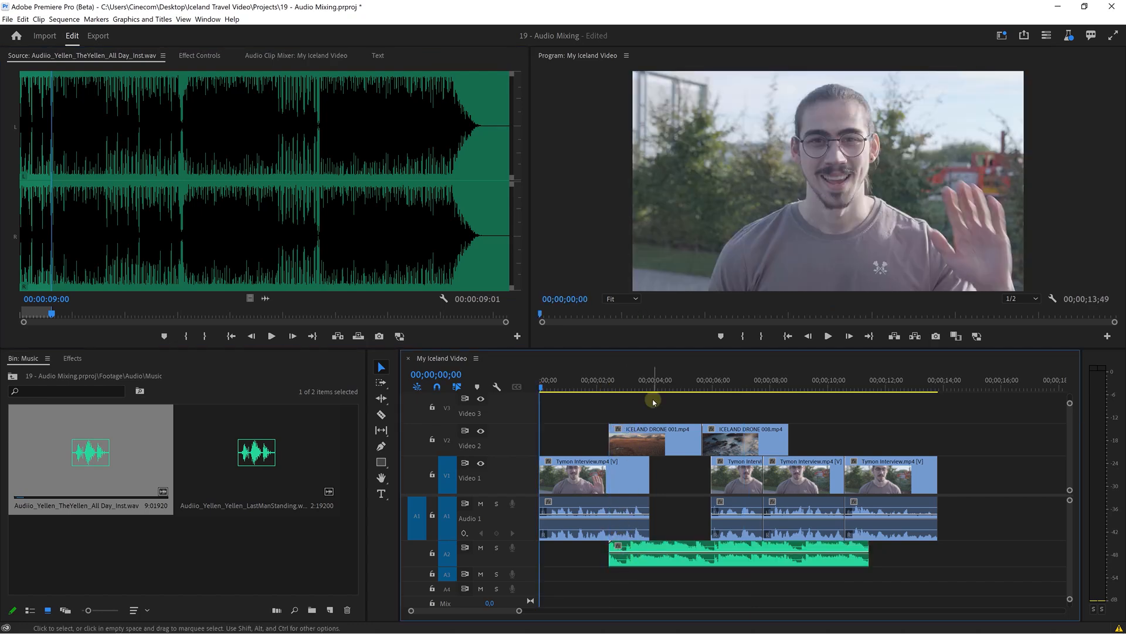
key("space")
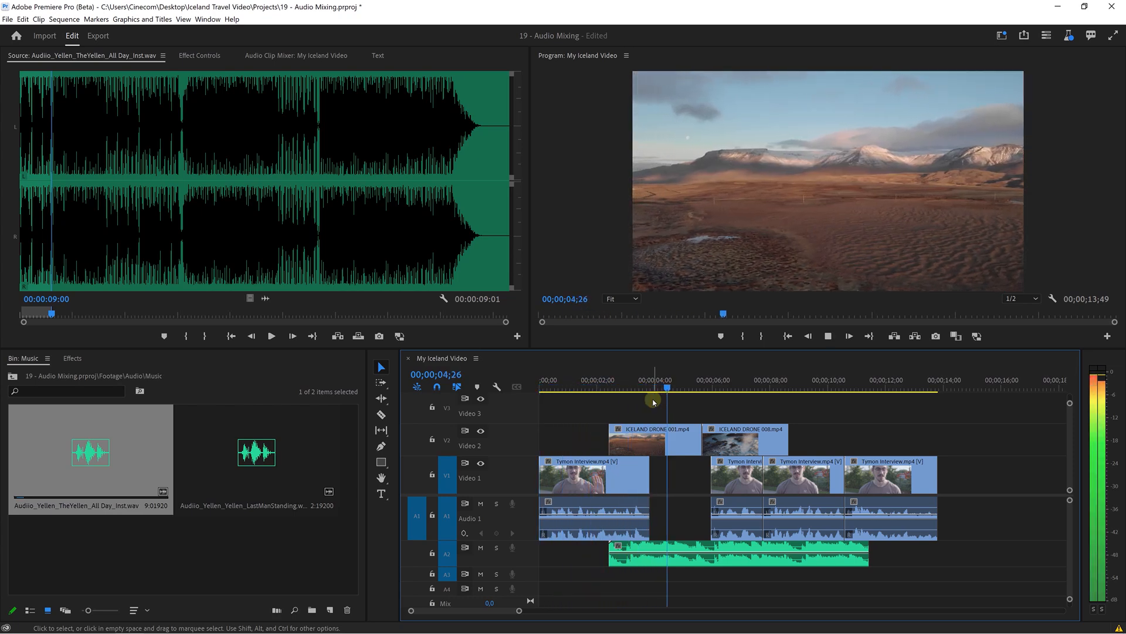
key("space")
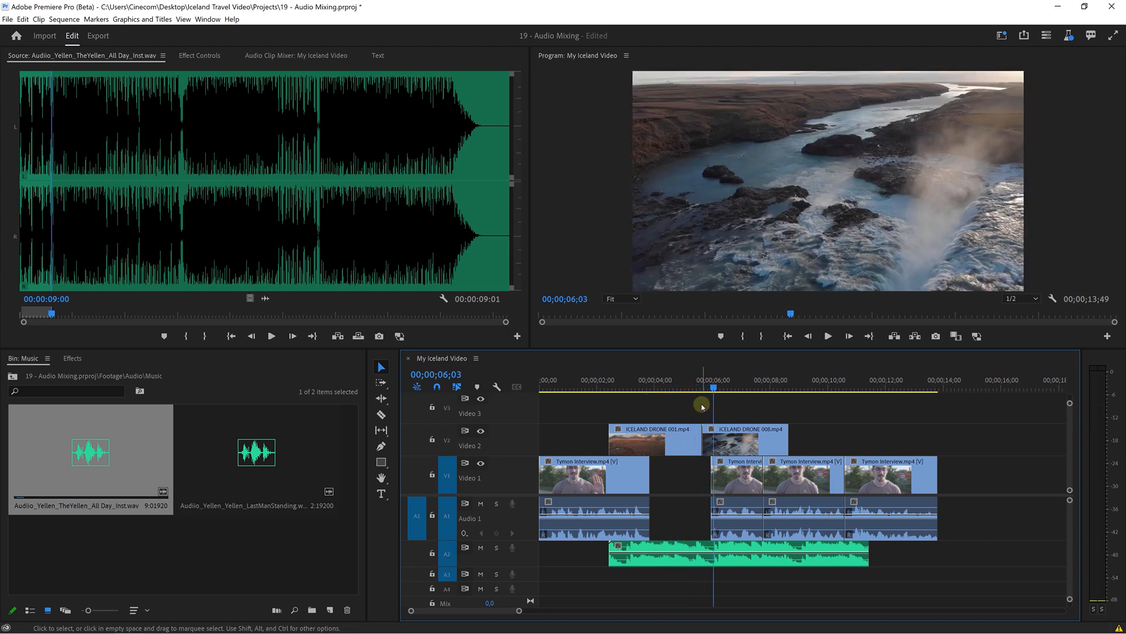
left_click(646, 390)
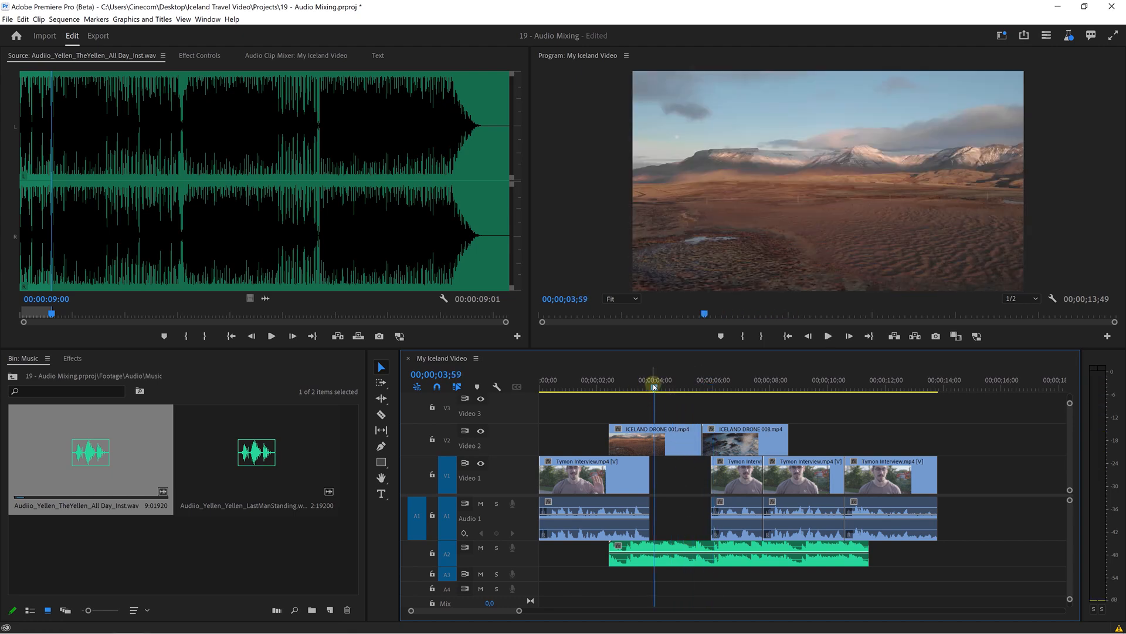
key("space")
Trim the first drone clip to end at 00;00;04;43 and move the ICELAND DRONE 008.mp4 clip directly against it
double_click(512, 562)
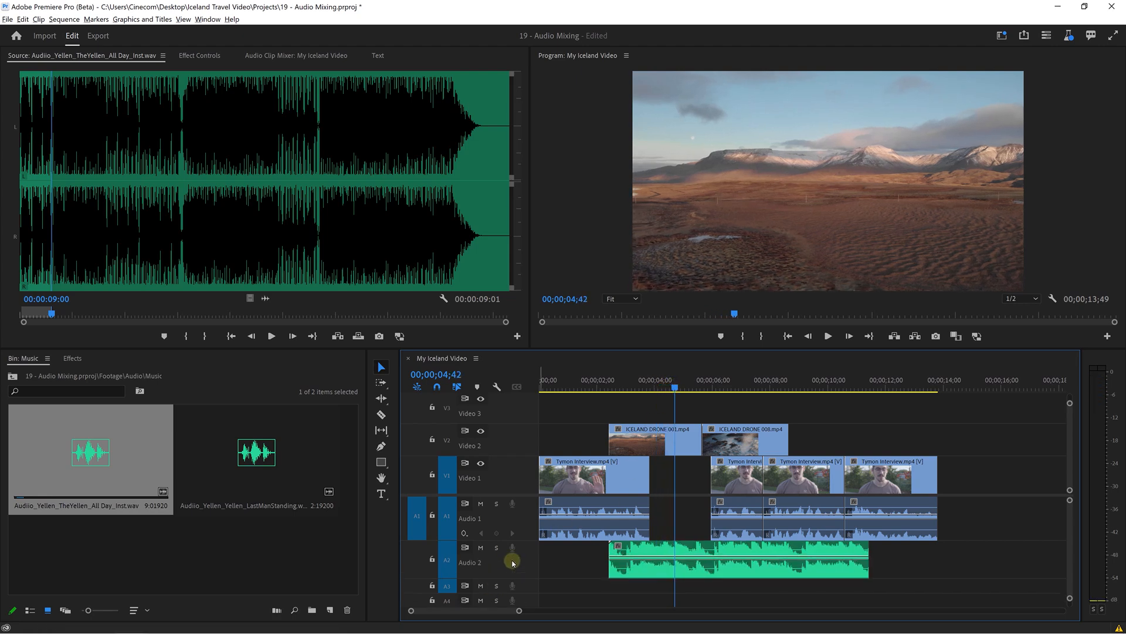
scroll(615, 566, "up", 2, "alt")
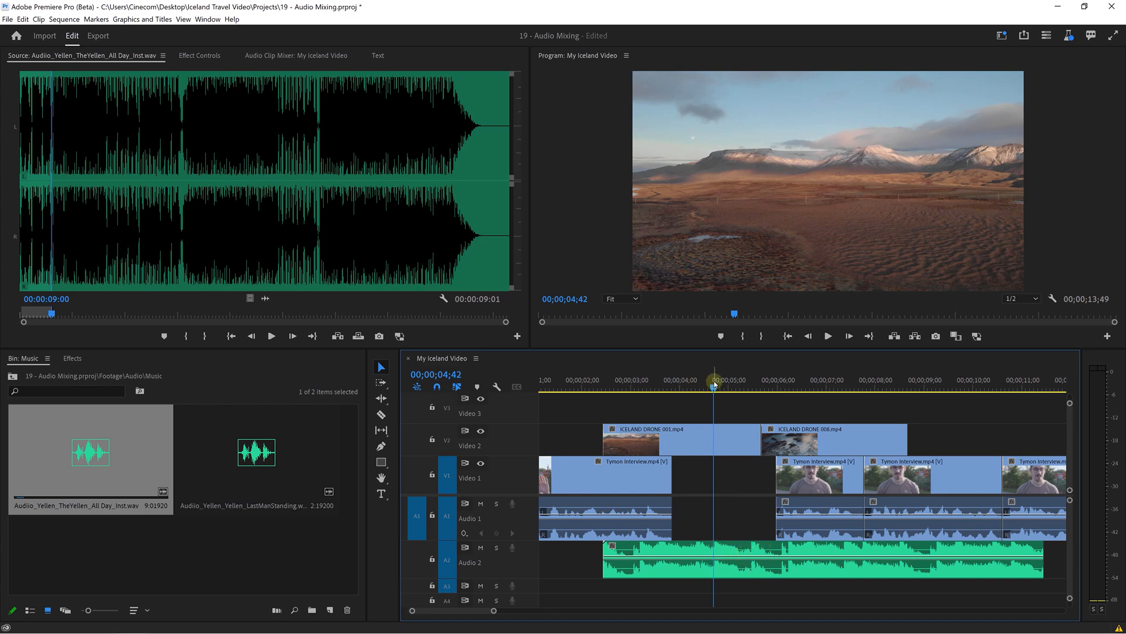
left_click_drag(712, 377, 716, 376)
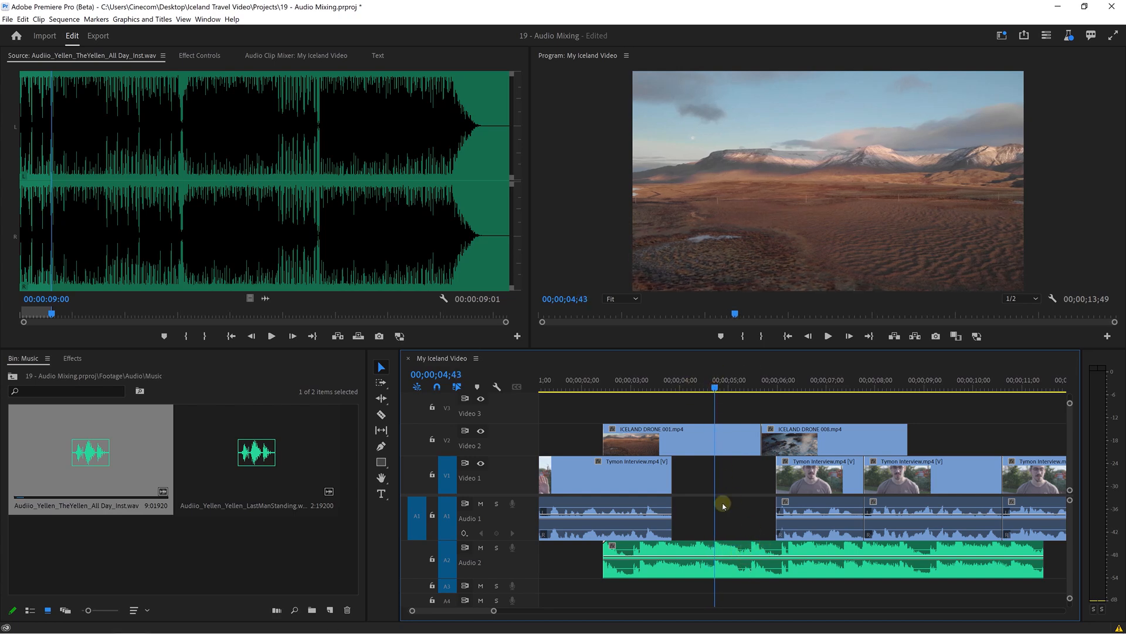
left_click_drag(755, 447, 715, 447)
left_click_drag(797, 445, 750, 444)
Play the drone section with the music and trim the ICELAND DRONE 008.mp4 clip to end at 00;00;06;14
left_click(607, 389)
key("space")
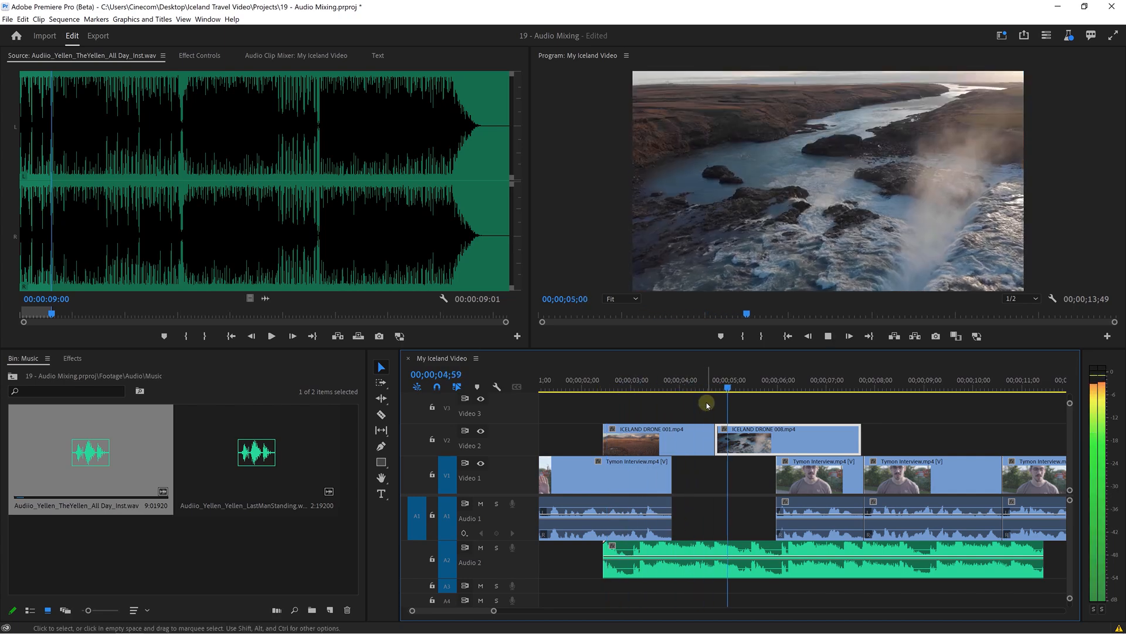
left_click(707, 405)
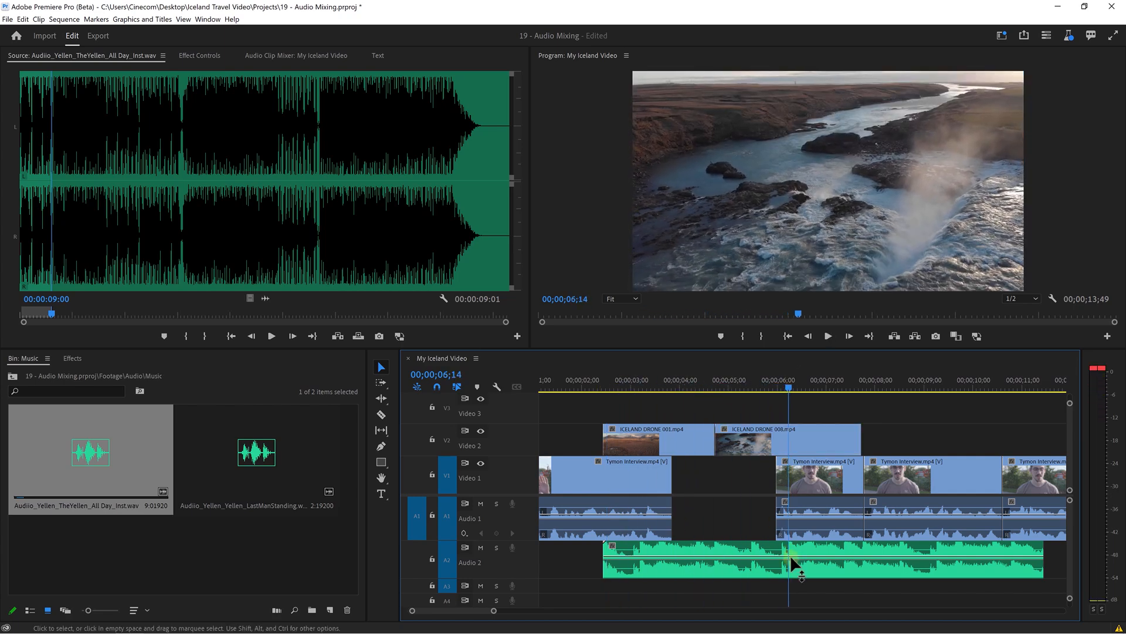
left_click_drag(858, 440, 788, 440)
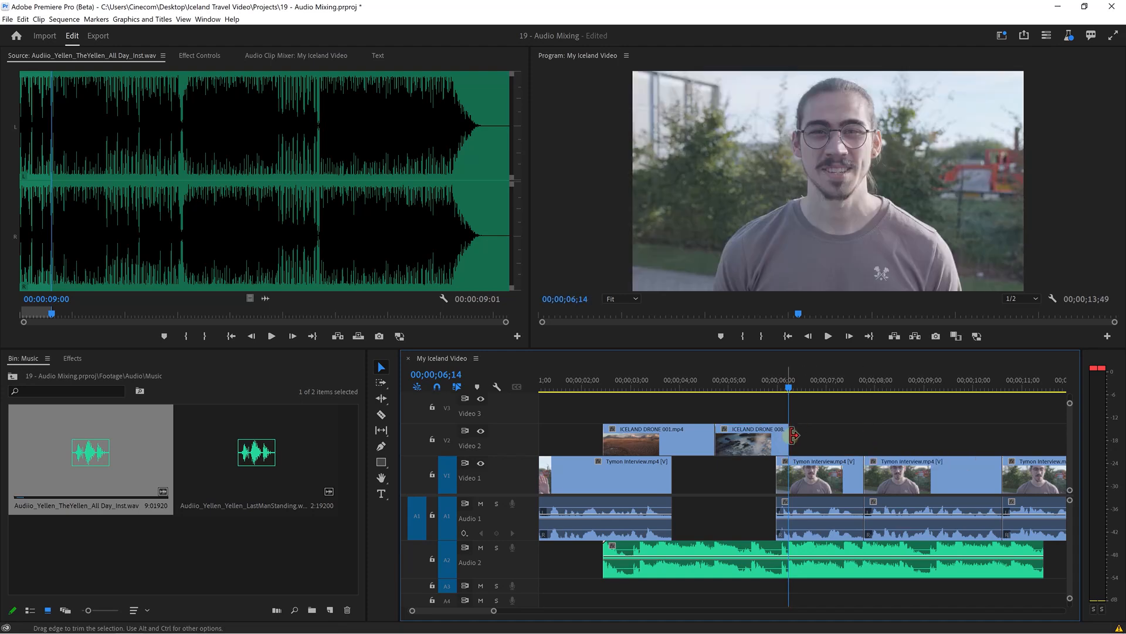
Load ICELAND DRONE 005.mp4 from the Drone bin into the Source Monitor
left_click(14, 376)
left_click(14, 376)
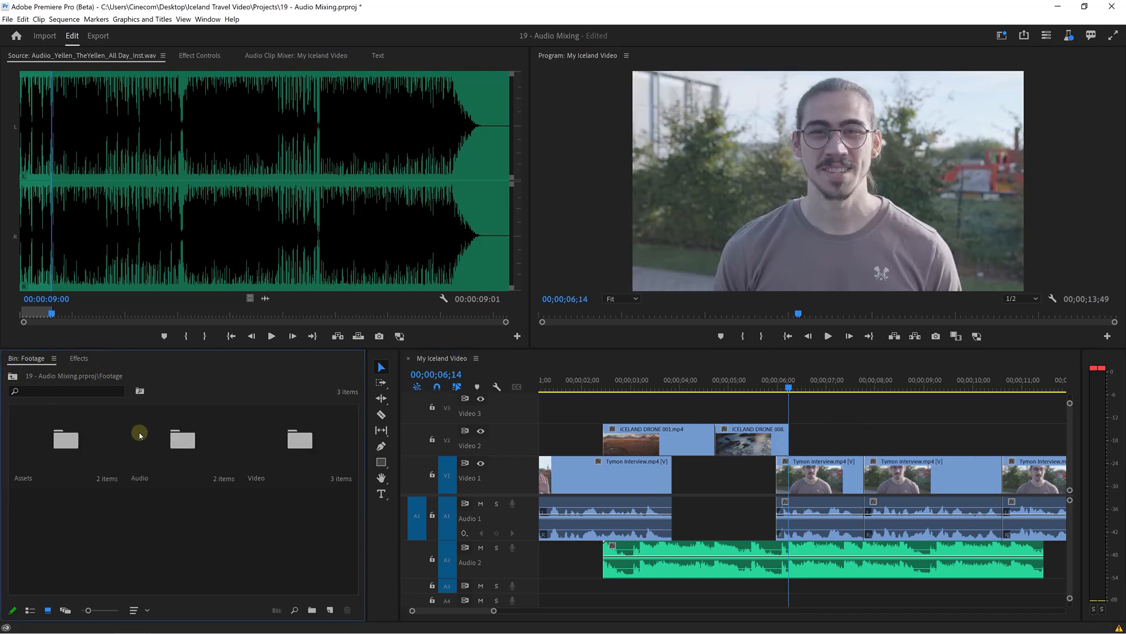
double_click(278, 442)
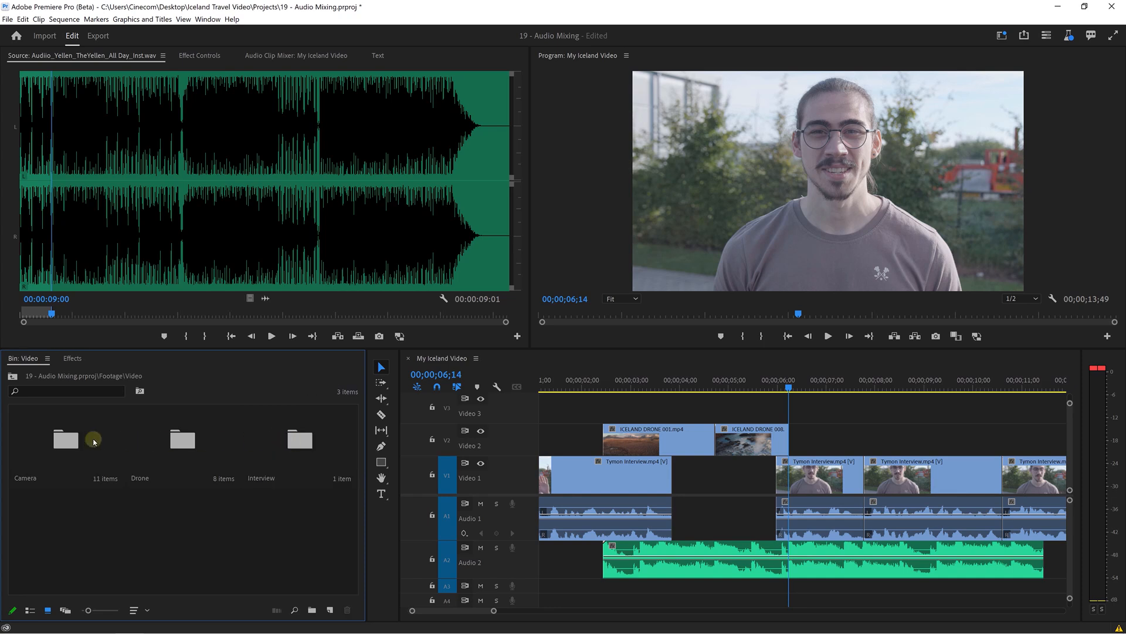
double_click(166, 434)
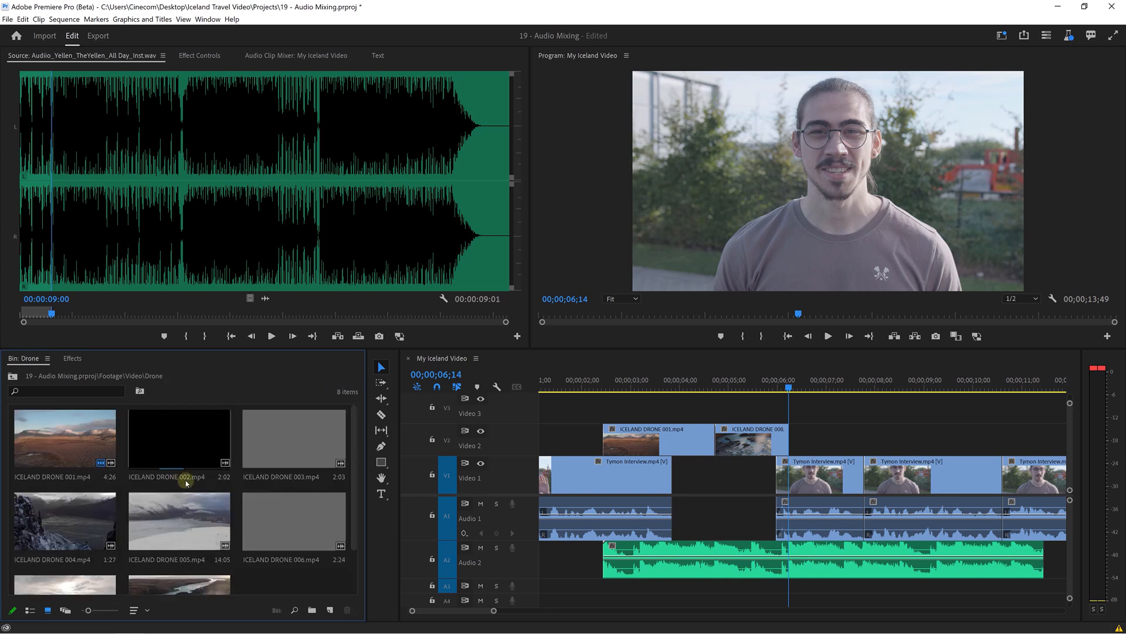
double_click(189, 524)
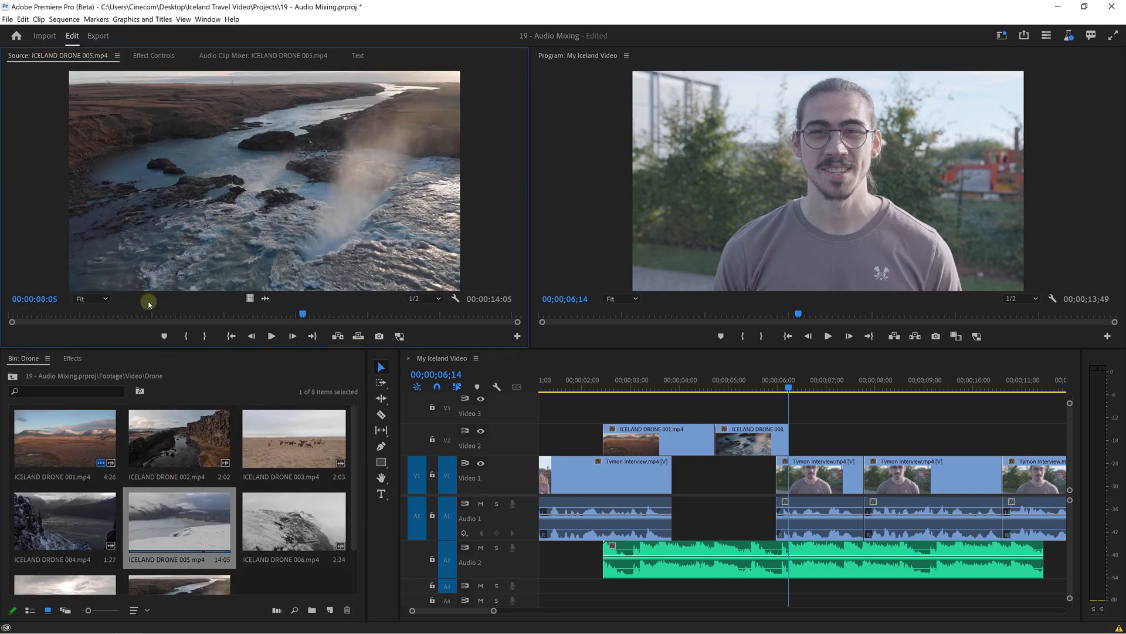
Mark ICELAND DRONE 005.mp4 from 00:00:06:09 to 00:00:08:00 and place the excerpt on Video 2 after the second drone clip
left_click_drag(124, 322, 237, 304)
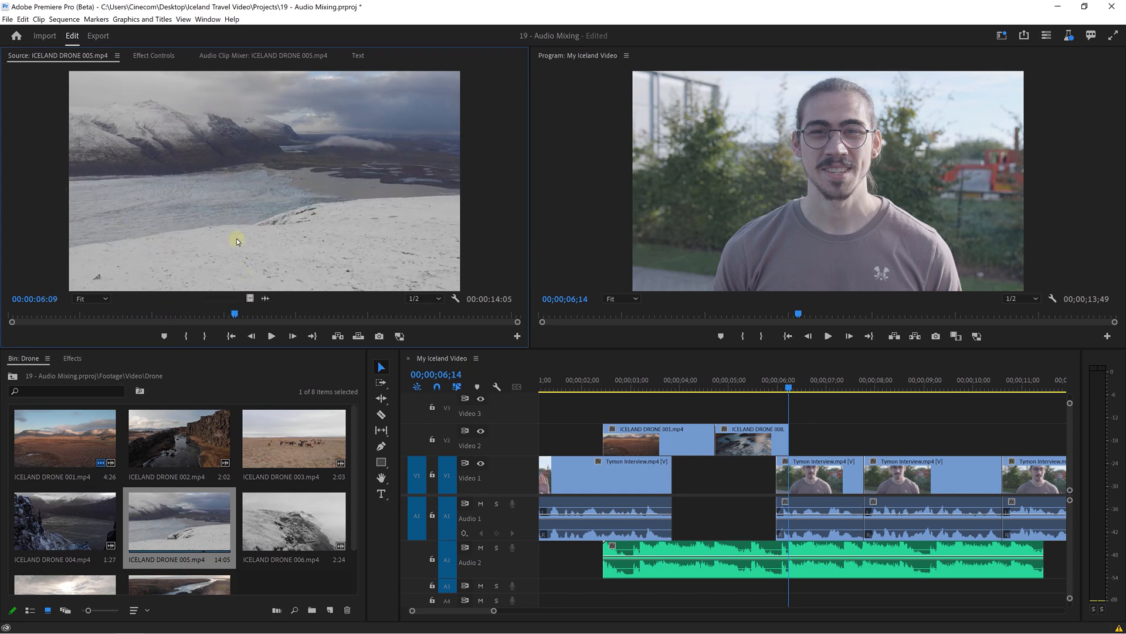
key("i")
left_click_drag(238, 317, 773, 382)
key("o")
Play the edit from 00;00;04;31 and position the playhead at the end of the last drone clip
left_click(707, 384)
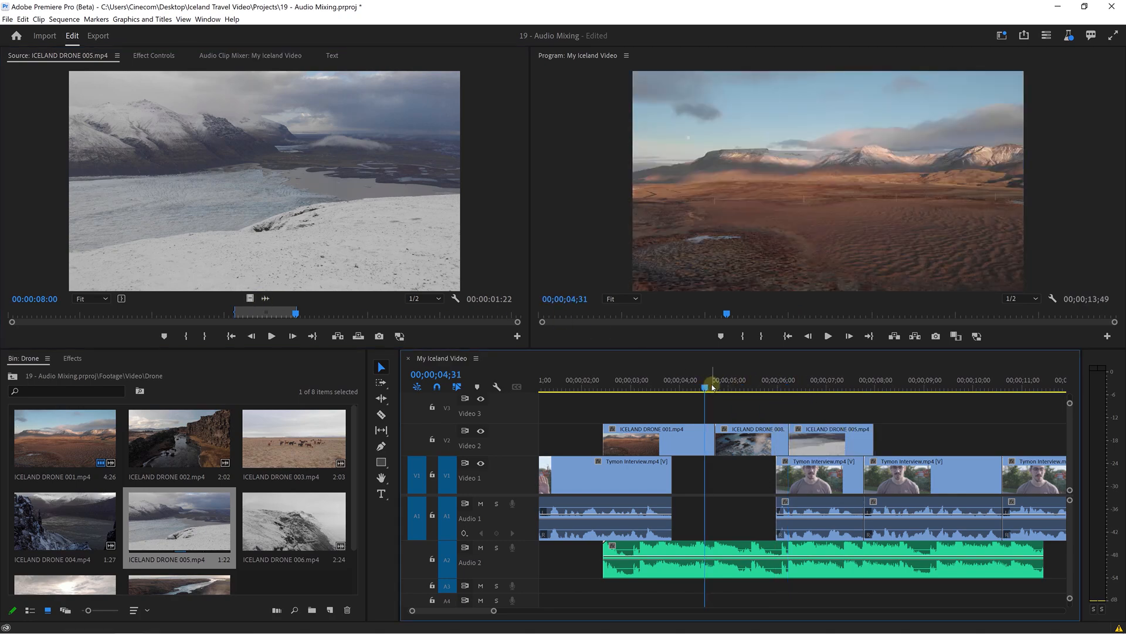
key("space")
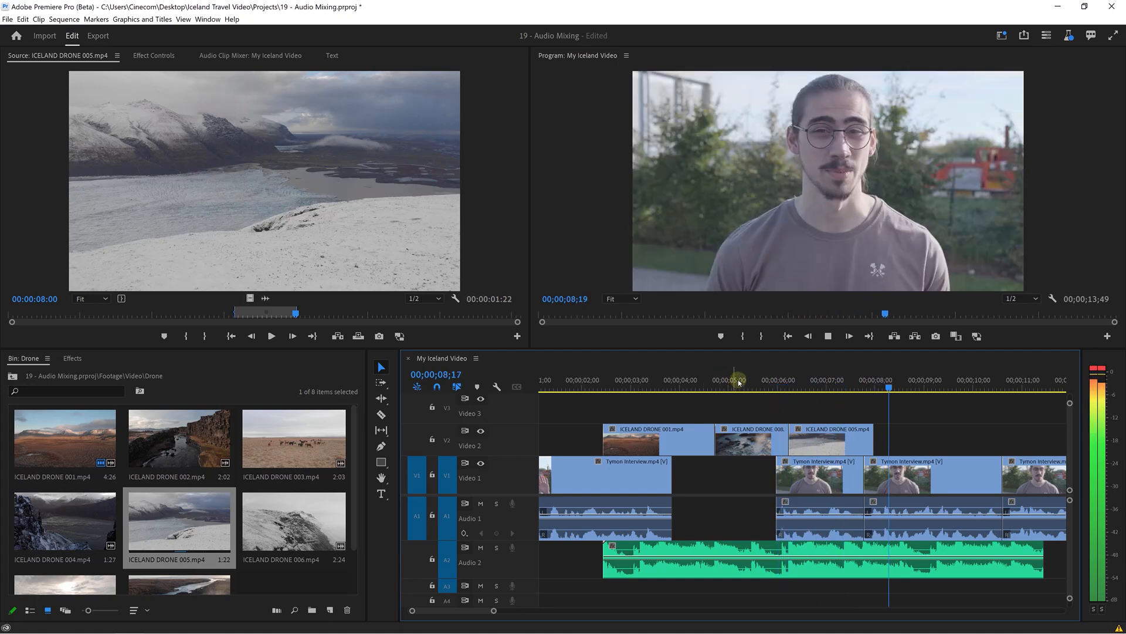
key("space")
key("minus")
key("shift+Up")
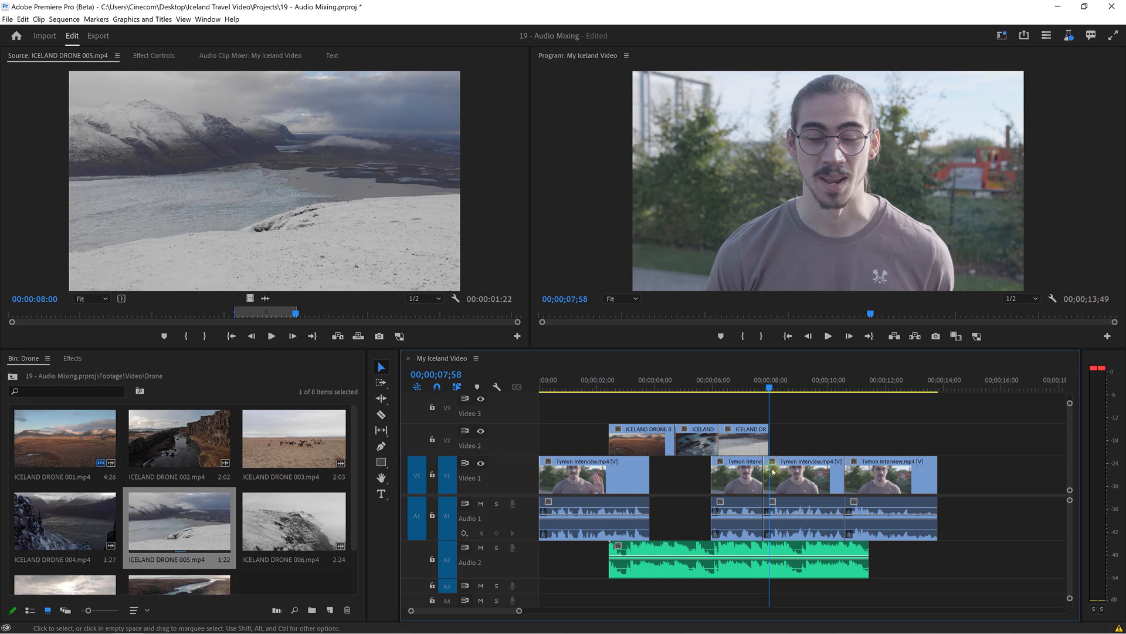
Audition the interview from 00;00;06;24 with Audio 2 muted, and replace the mute with a solo on Audio 1
left_click(514, 519)
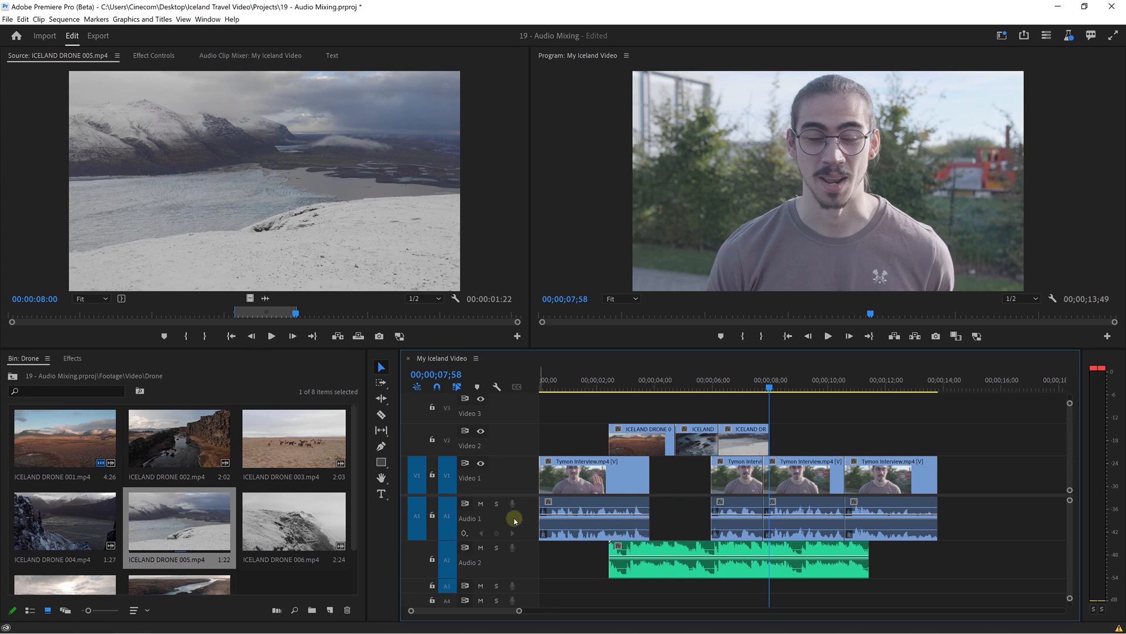
left_click(480, 548)
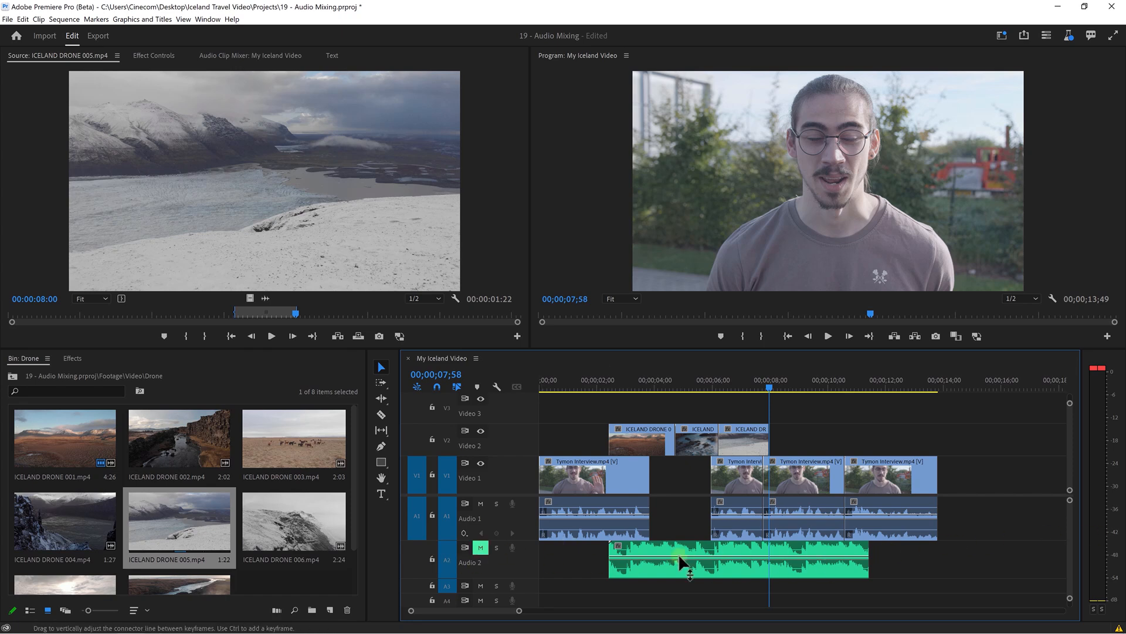
left_click(725, 375)
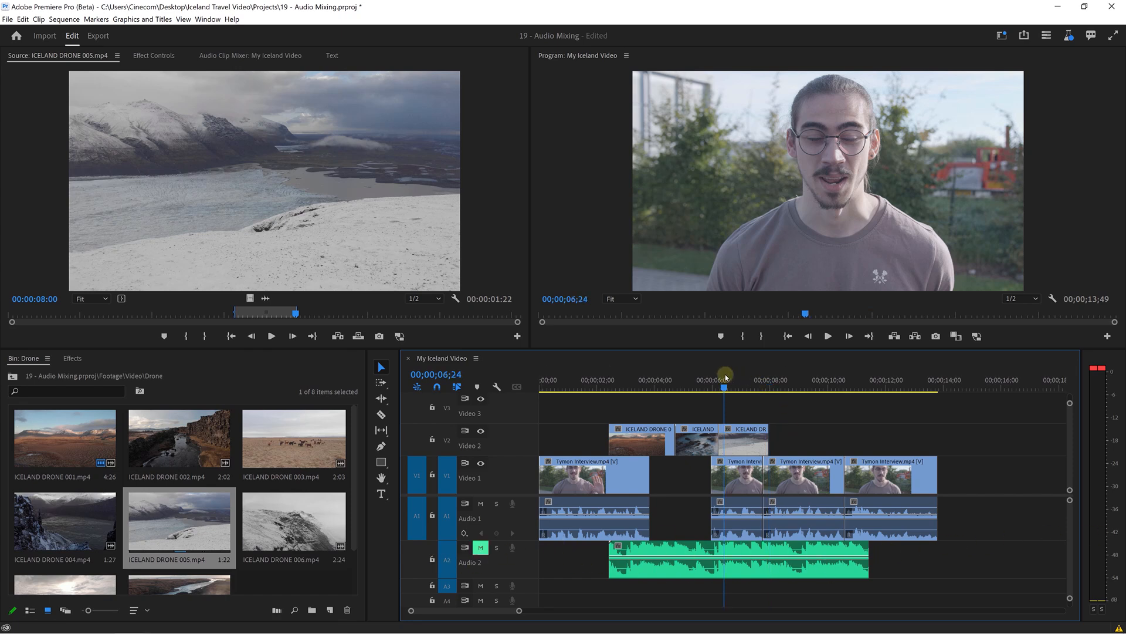
key("space")
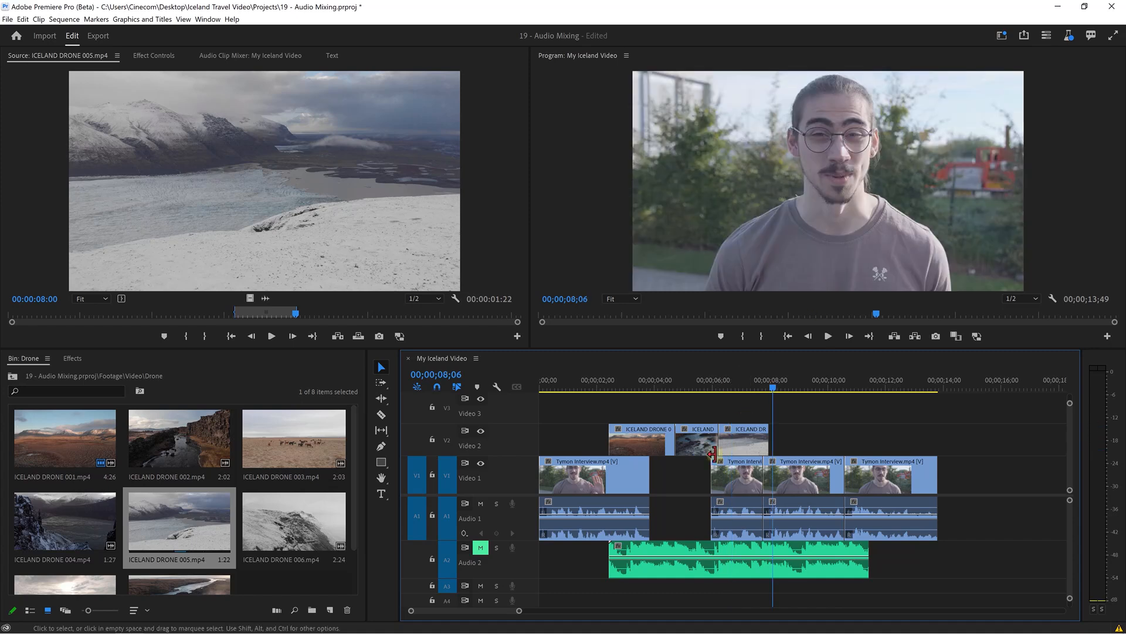
left_click(483, 535)
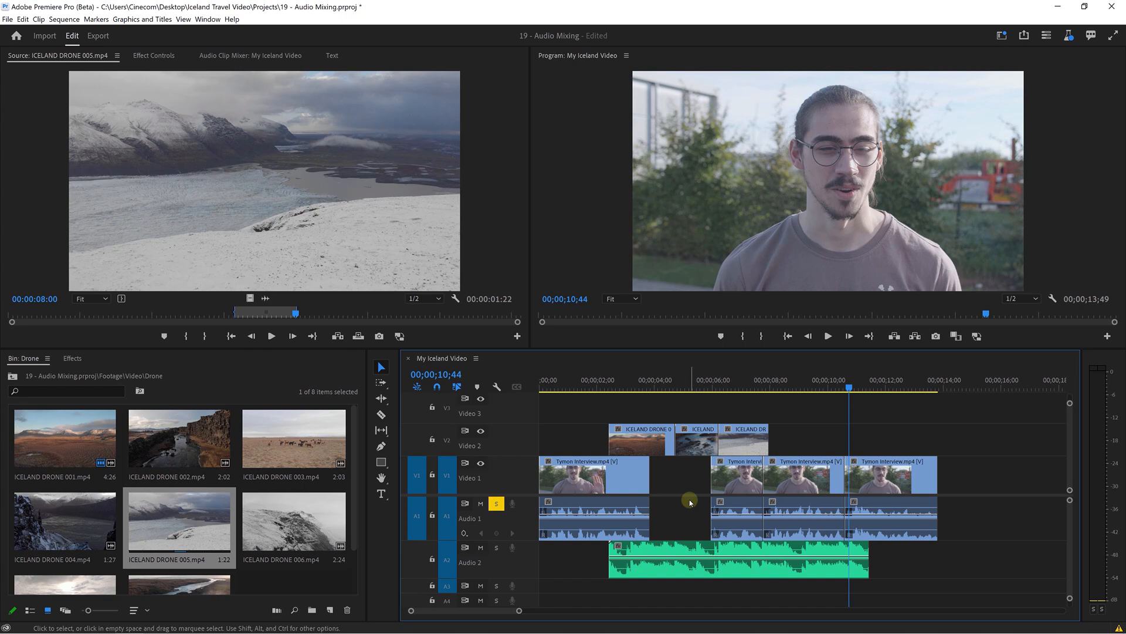
Move the ICELAND DRONE 008.mp4 clip on Video 2 to directly after the ICELAND DRONE 005.mp4 clip
scroll(245, 494, "down", 2)
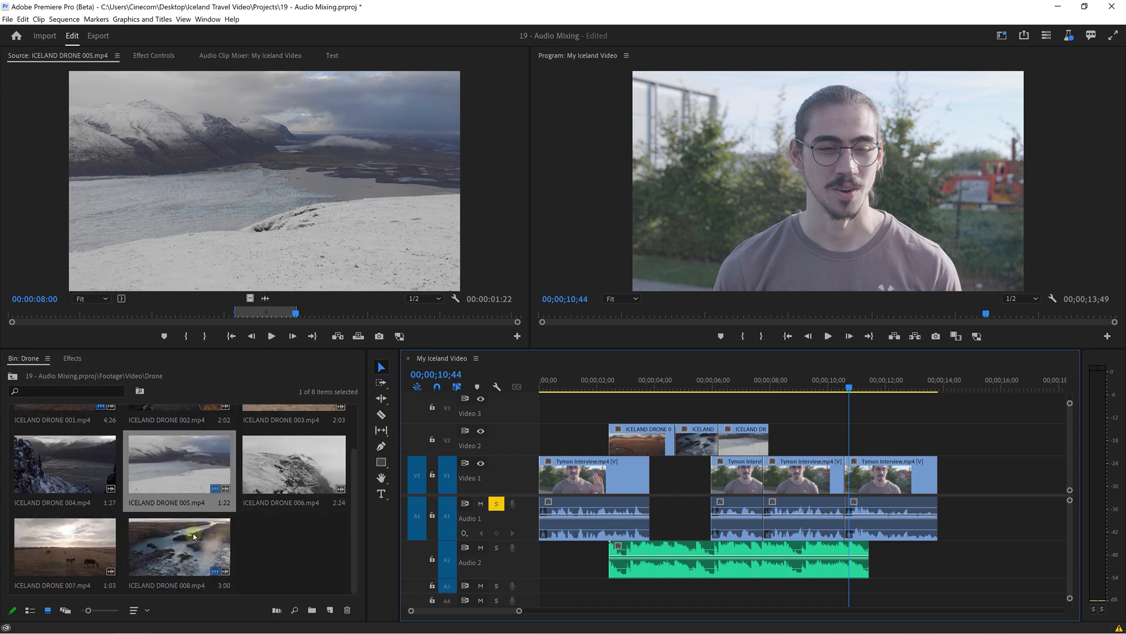
scroll(202, 535, "up", 2)
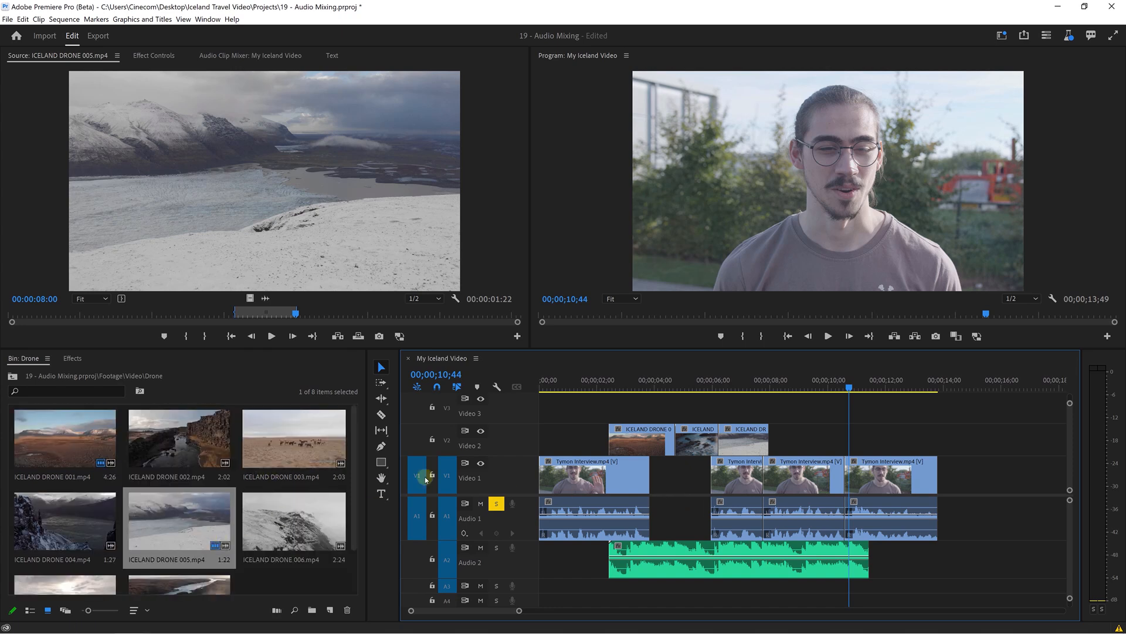
left_click(700, 382)
left_click(708, 438)
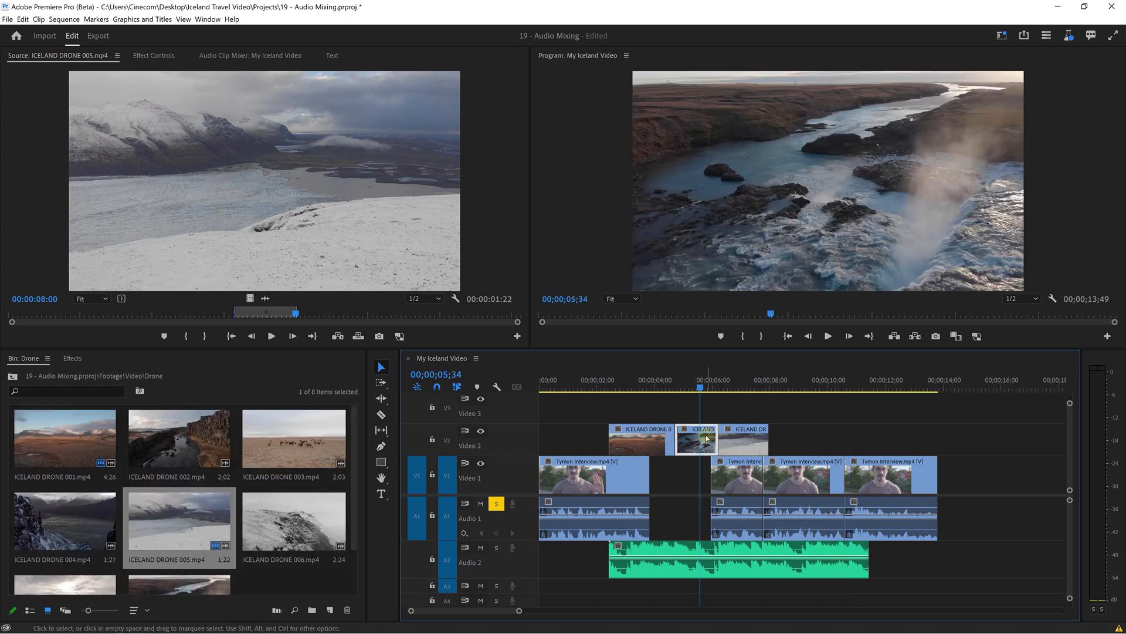
left_click(699, 382)
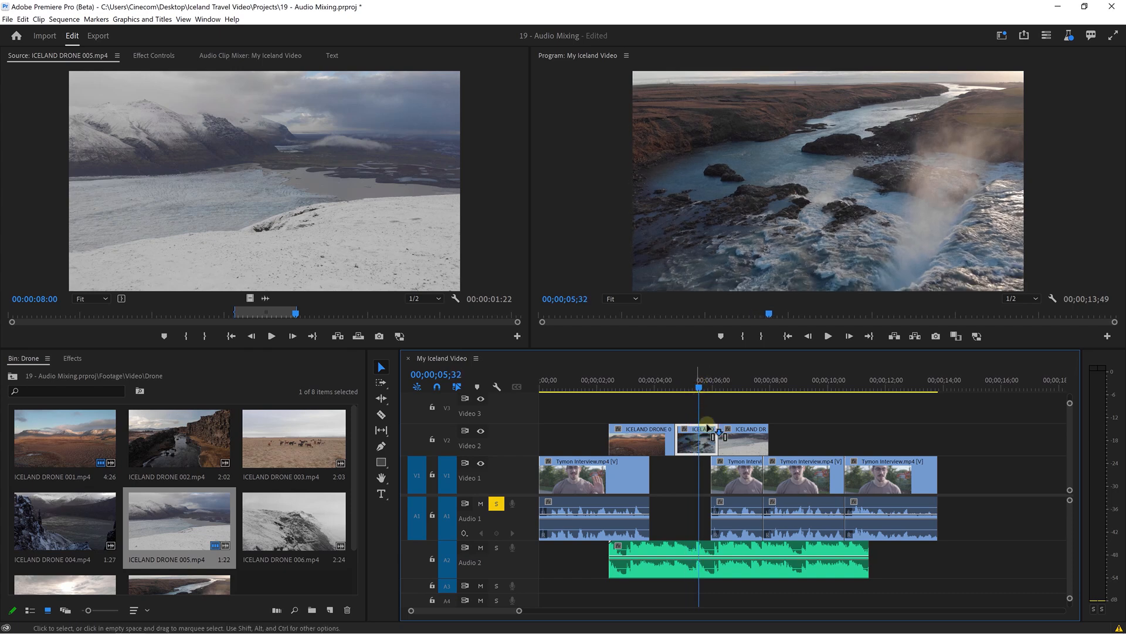
left_click_drag(708, 427, 793, 423)
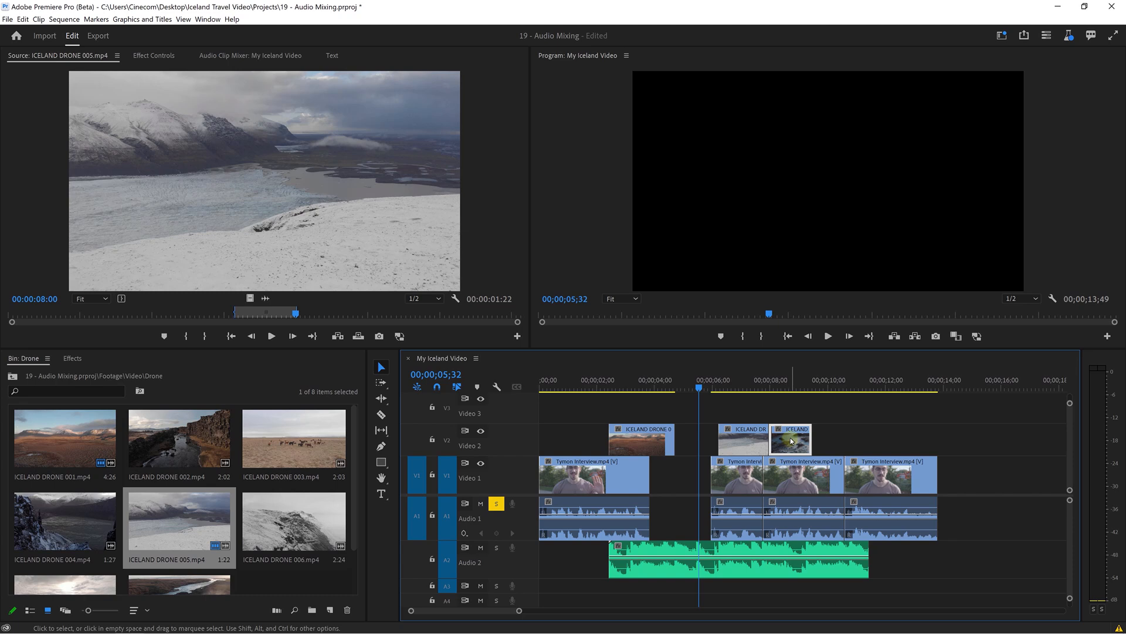
left_click_drag(678, 409, 712, 438)
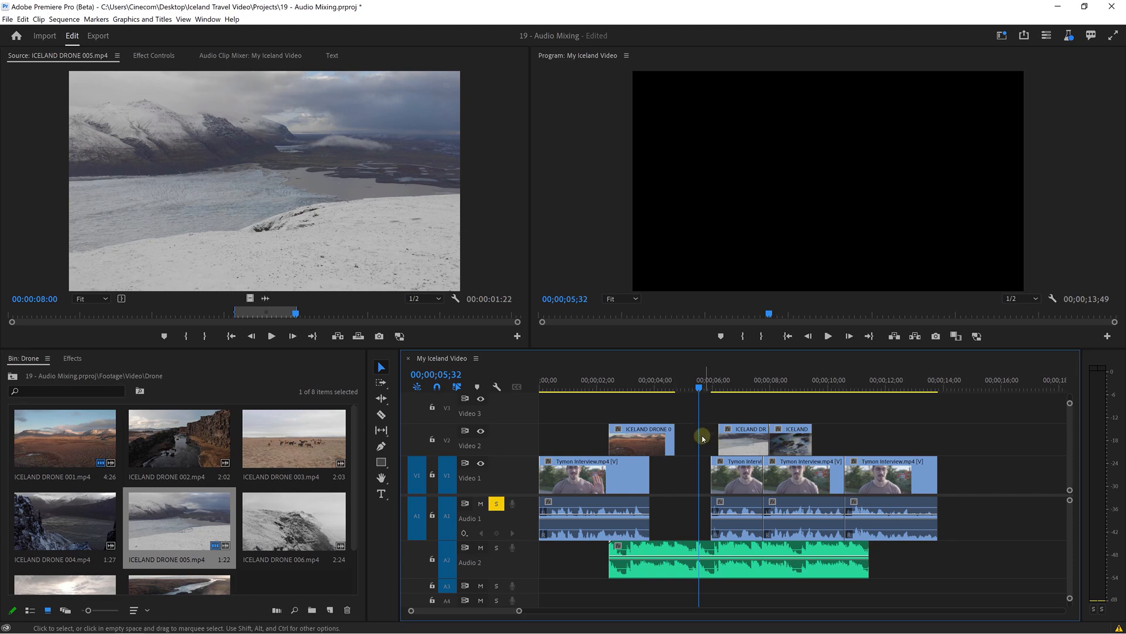
Load ICELAND 001.mp4 from the Camera bin into the Source Monitor
left_click(20, 377)
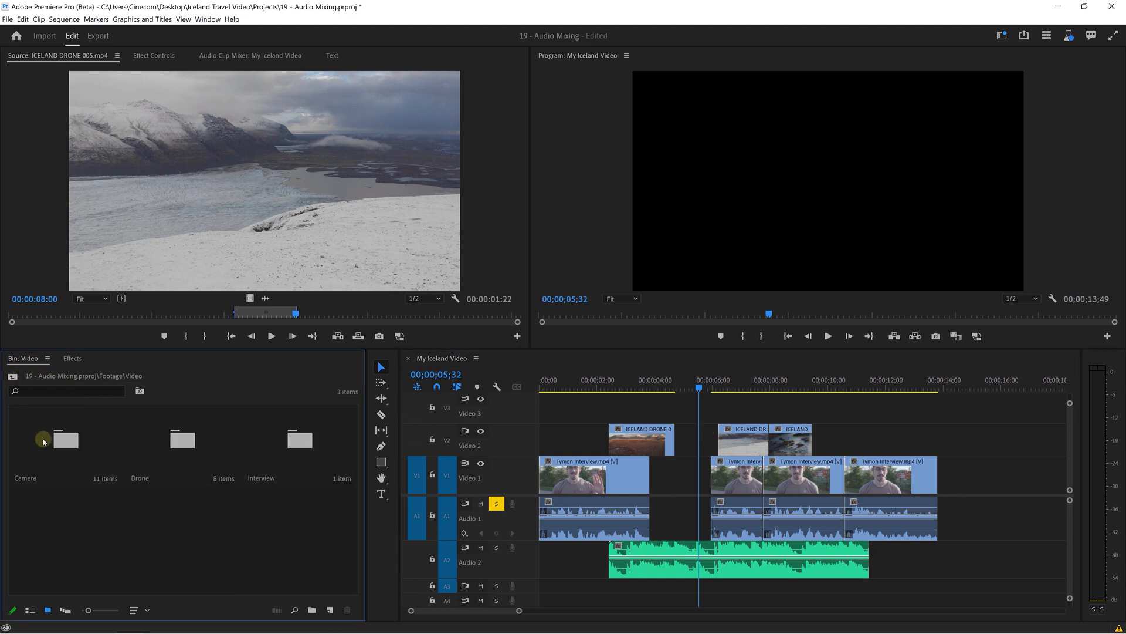
double_click(56, 434)
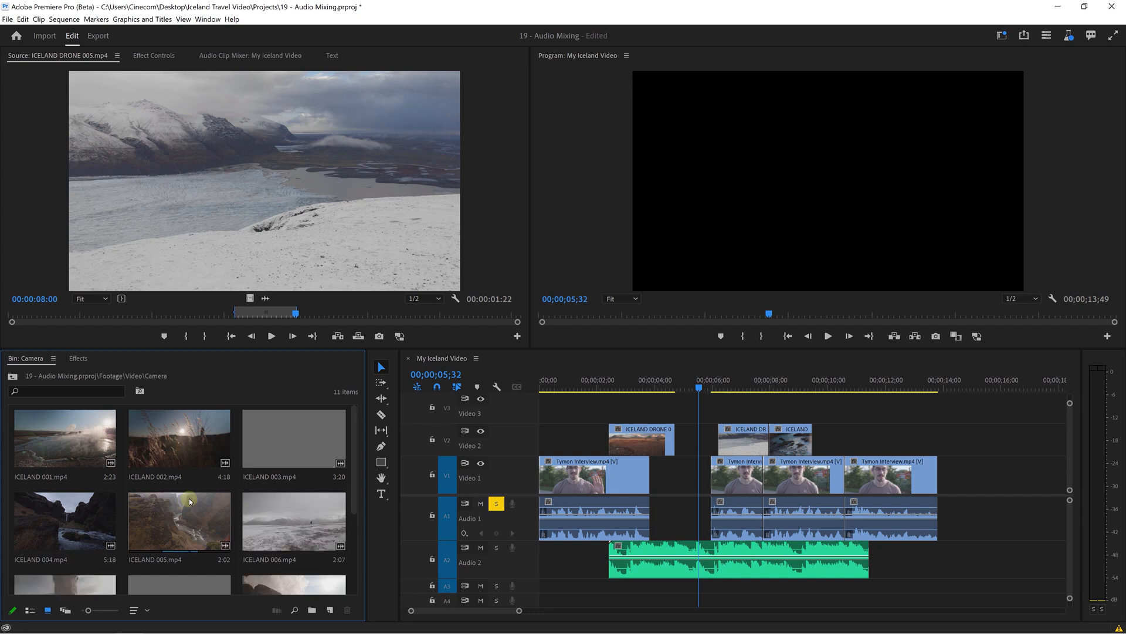
double_click(66, 450)
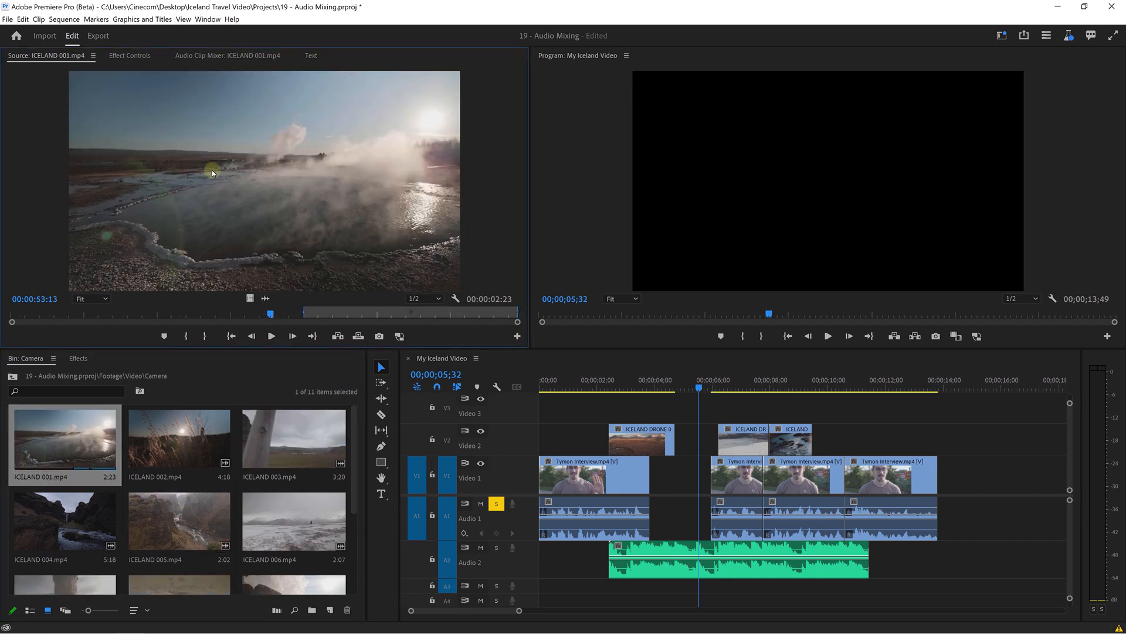
Place only the video of ICELAND 001.mp4 in the Video 2 gap after the first drone clip, trimmed to the gap's length
left_click_drag(307, 314, 362, 315)
left_click_drag(250, 298, 676, 409)
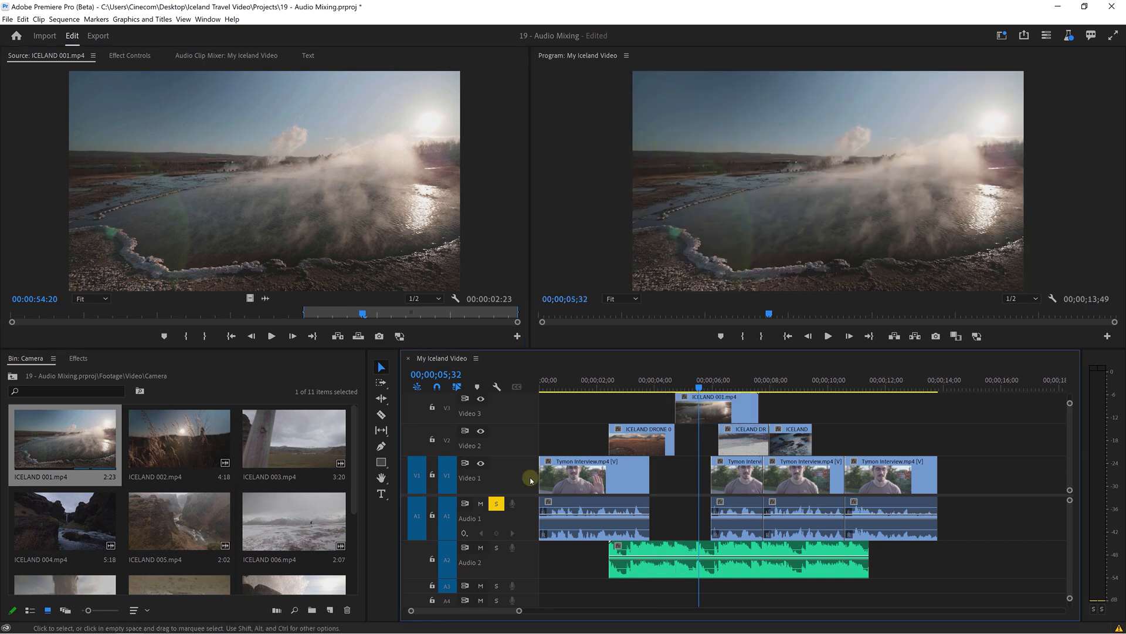
left_click_drag(519, 496, 519, 509)
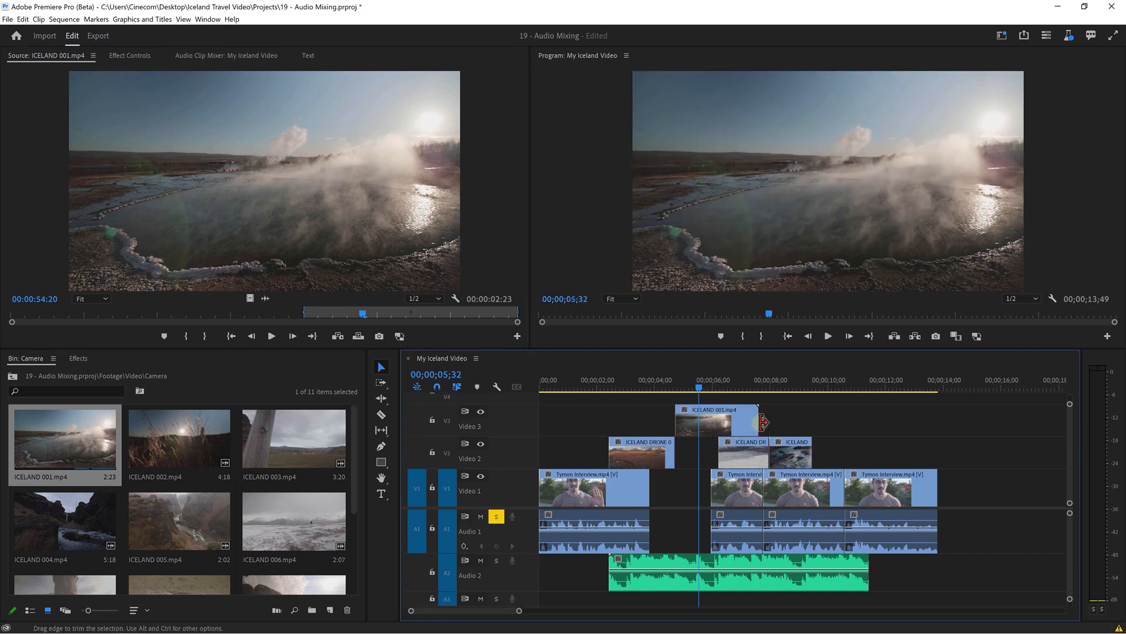
left_click_drag(763, 421, 692, 450)
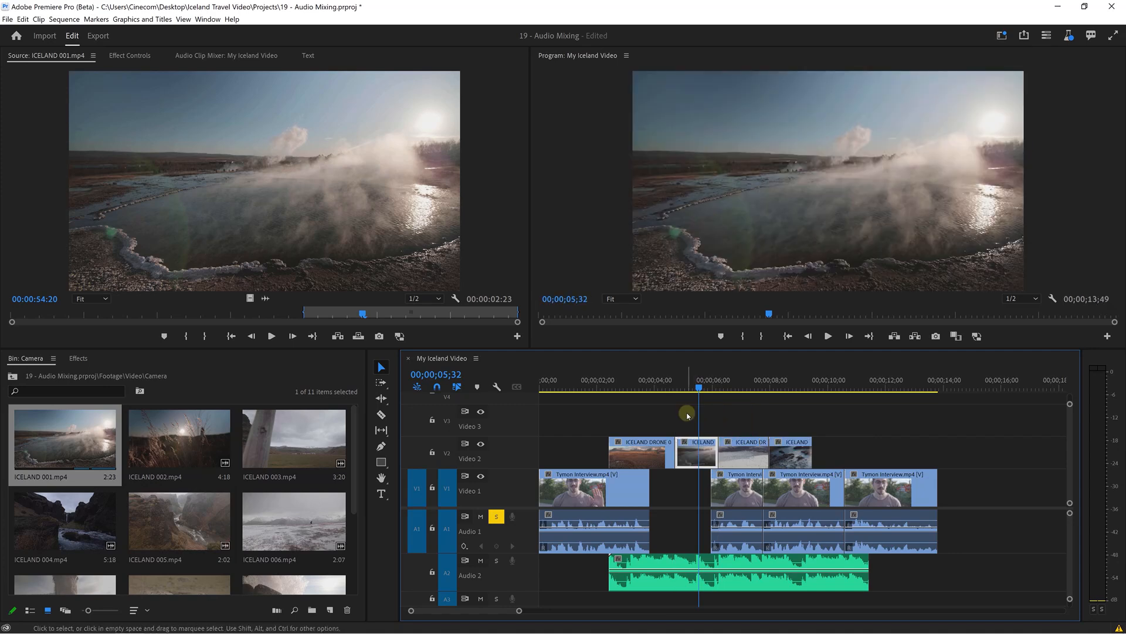
Play the sequence from about 2 seconds and move the ICELAND DRONE 008.mp4 clip on Video 2 to start at about 00;00;09;04
left_click(598, 380)
key("space")
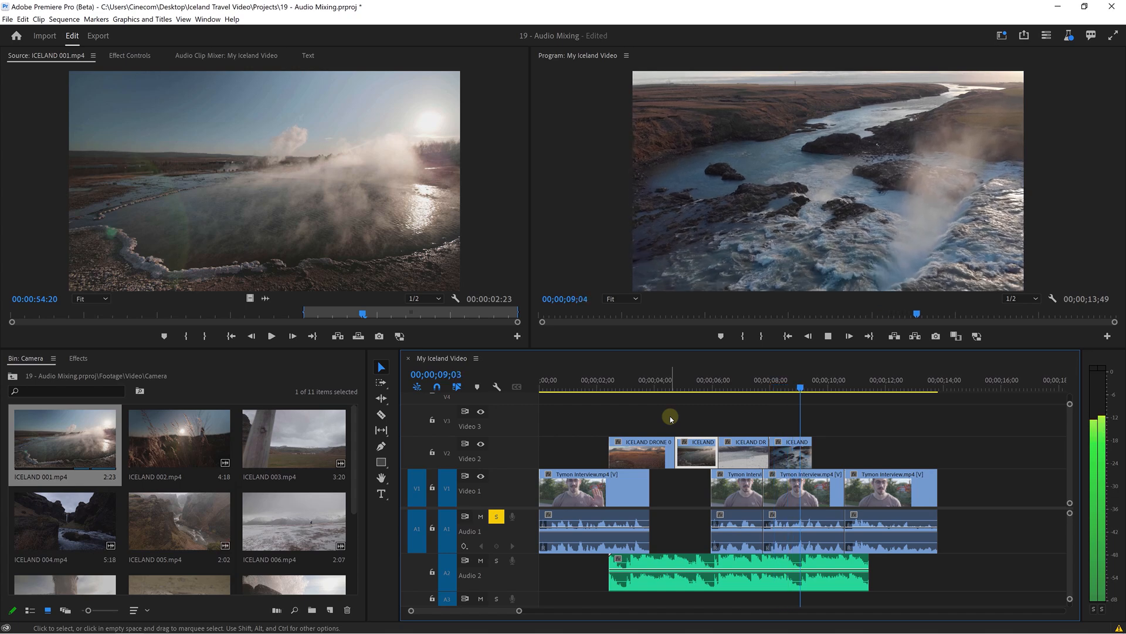
key("space")
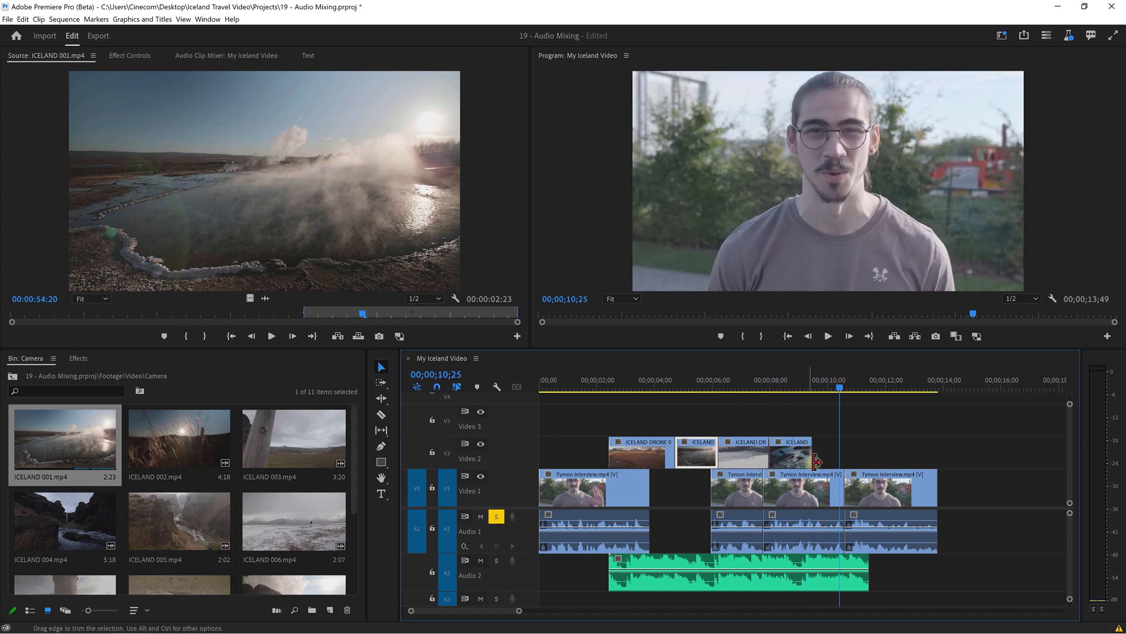
left_click_drag(797, 461, 827, 461)
Play from 00;00;07;38 and extend the end of the ICELAND DRONE 008.mp4 clip to the end of the music on Audio 2
left_click(759, 382)
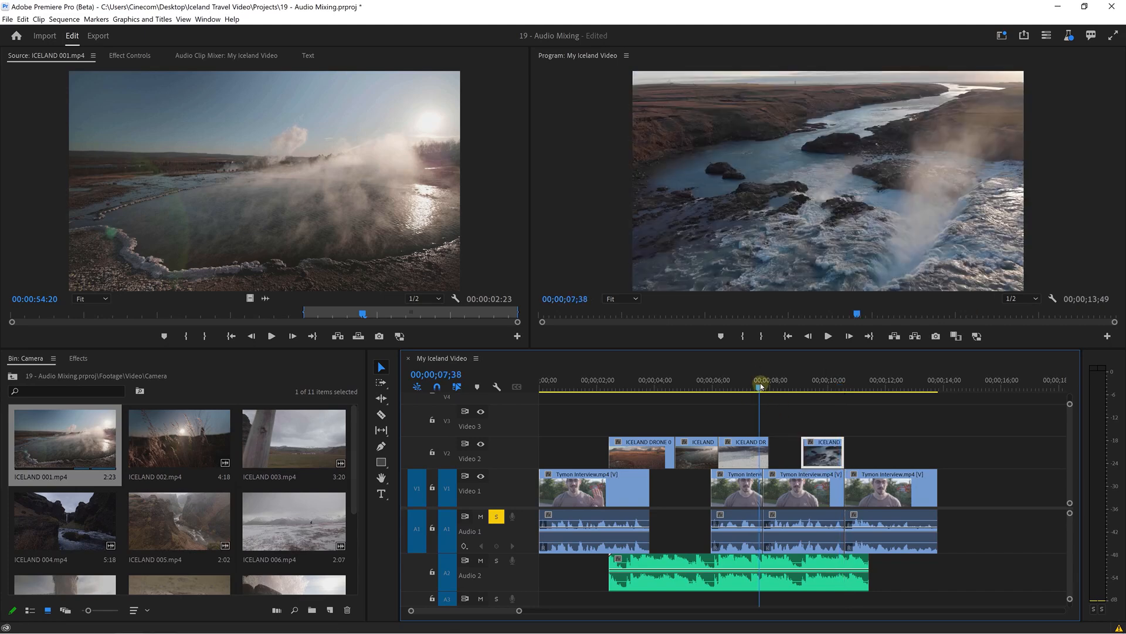
left_click(823, 413)
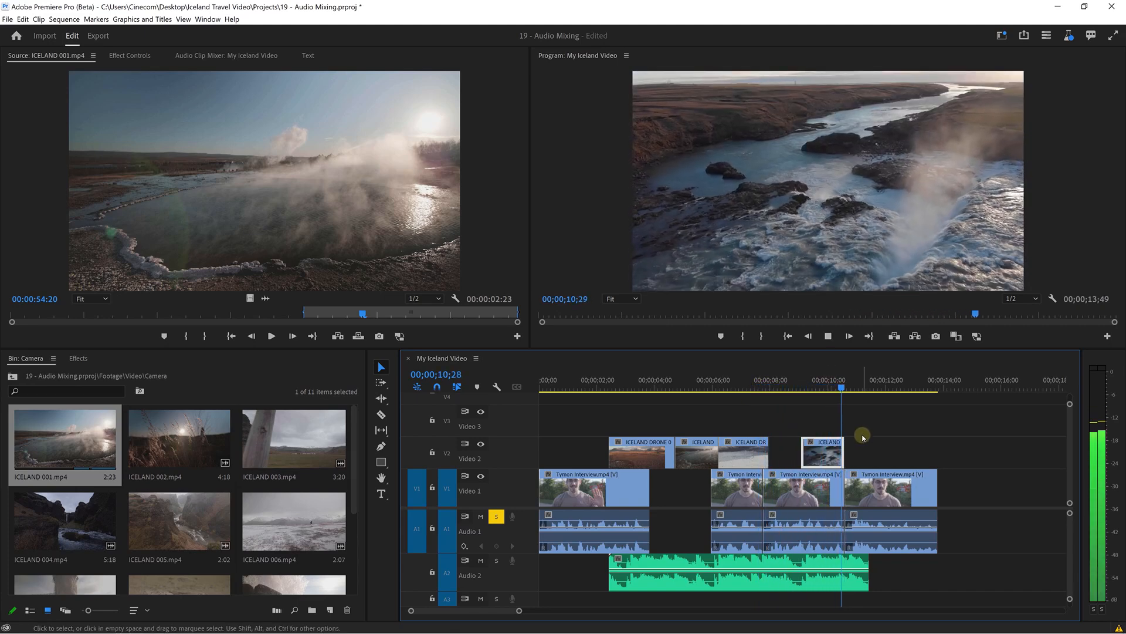
key("space")
left_click_drag(851, 456, 870, 456)
Move the last interview clip later to start at about 00;00;12;32 and audition its opening
left_click(873, 478)
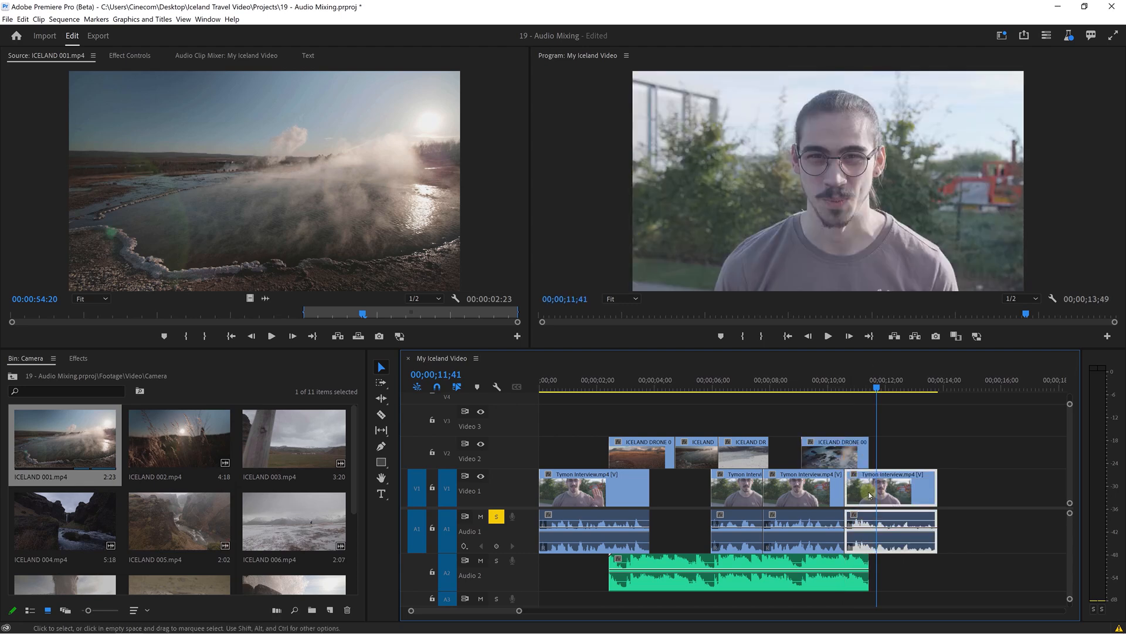
mouse_move(870, 494)
left_mouse_down()
mouse_move(925, 493)
mouse_move(878, 506)
left_mouse_up()
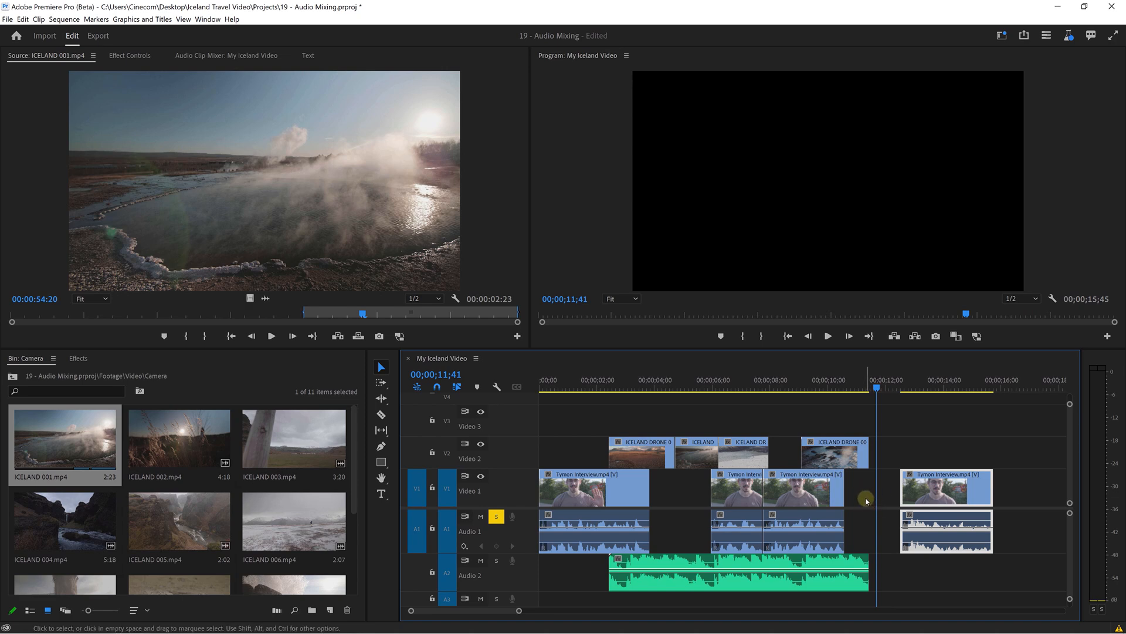
left_click(900, 389)
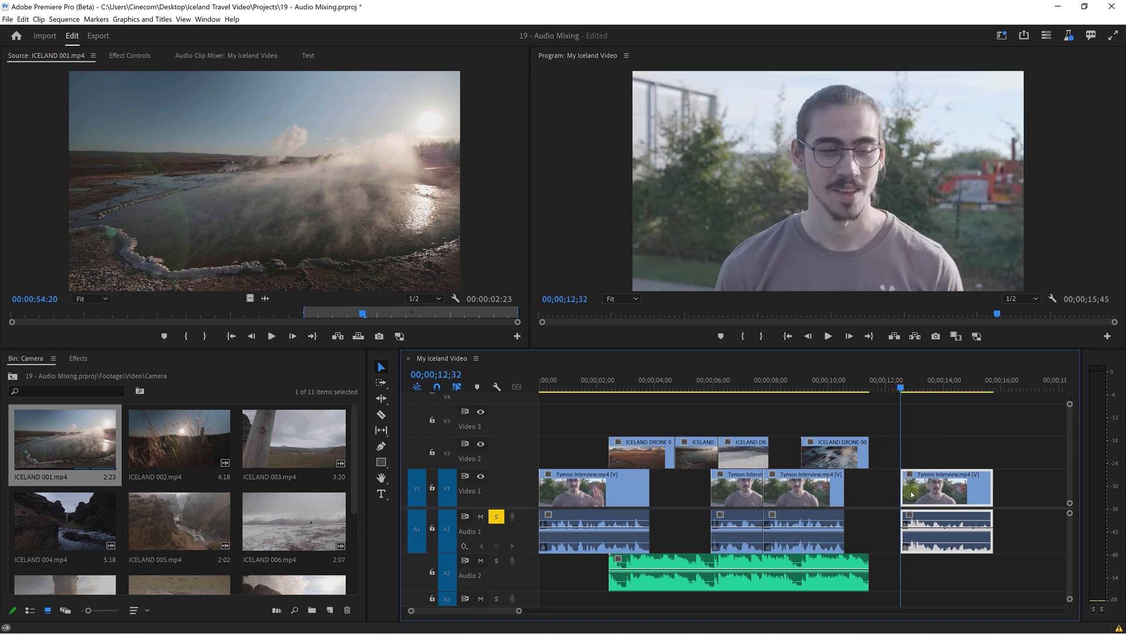
left_click(922, 465)
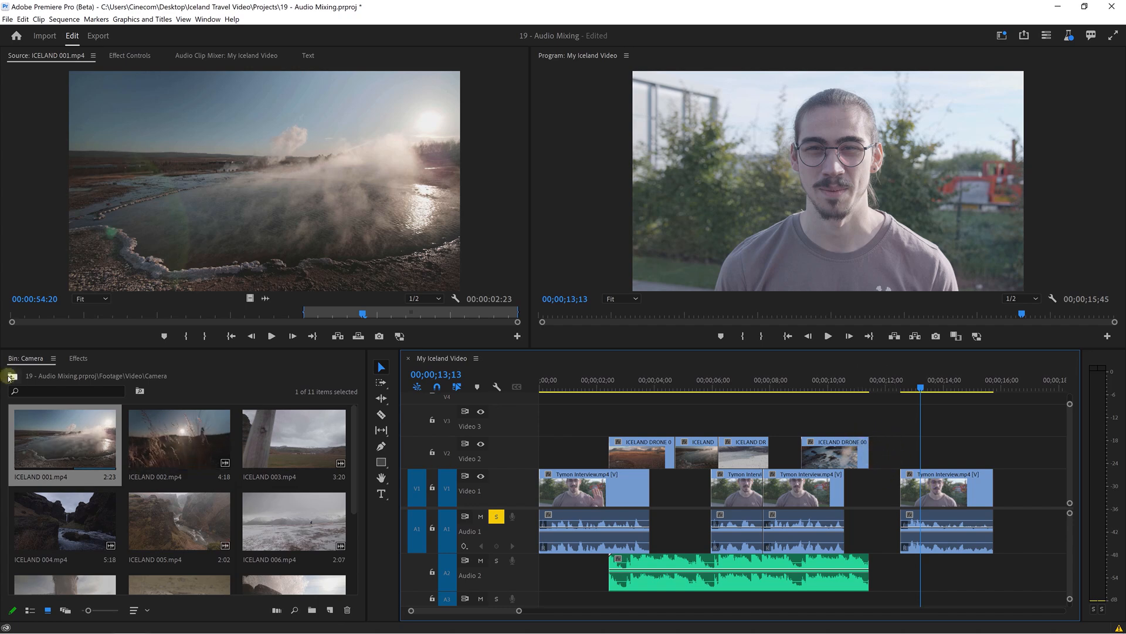
Place only the video of ICELAND 006.mp4 directly after the ICELAND DRONE 008.mp4 clip on Video 2, and play through to the interview's end
scroll(148, 495, "down", 3)
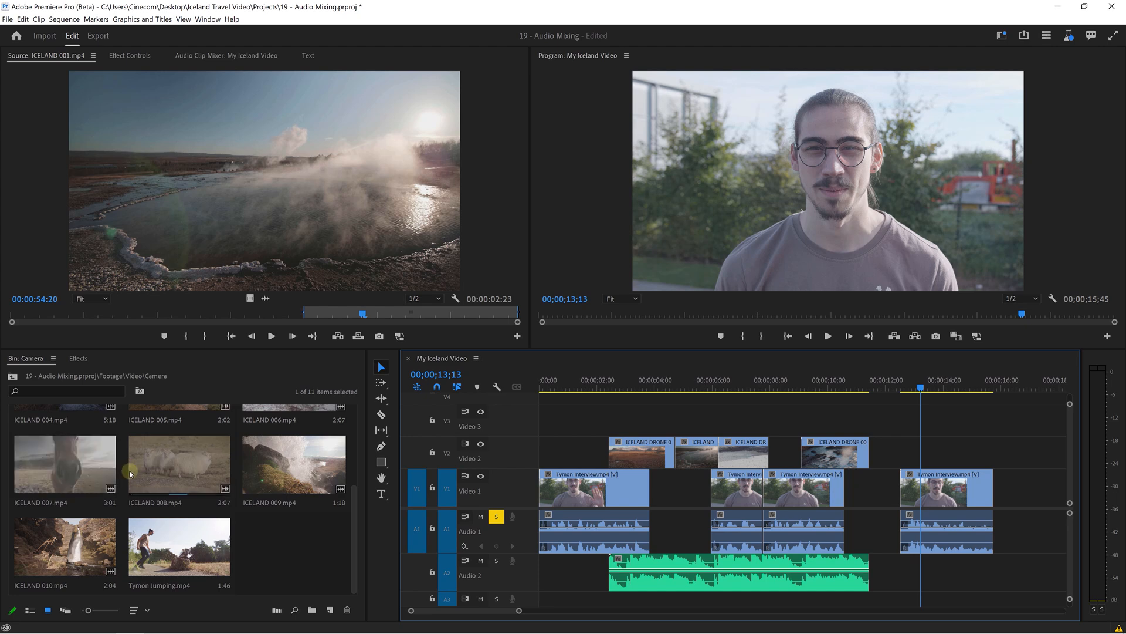
scroll(128, 476, "up", 2)
scroll(131, 478, "up", 1)
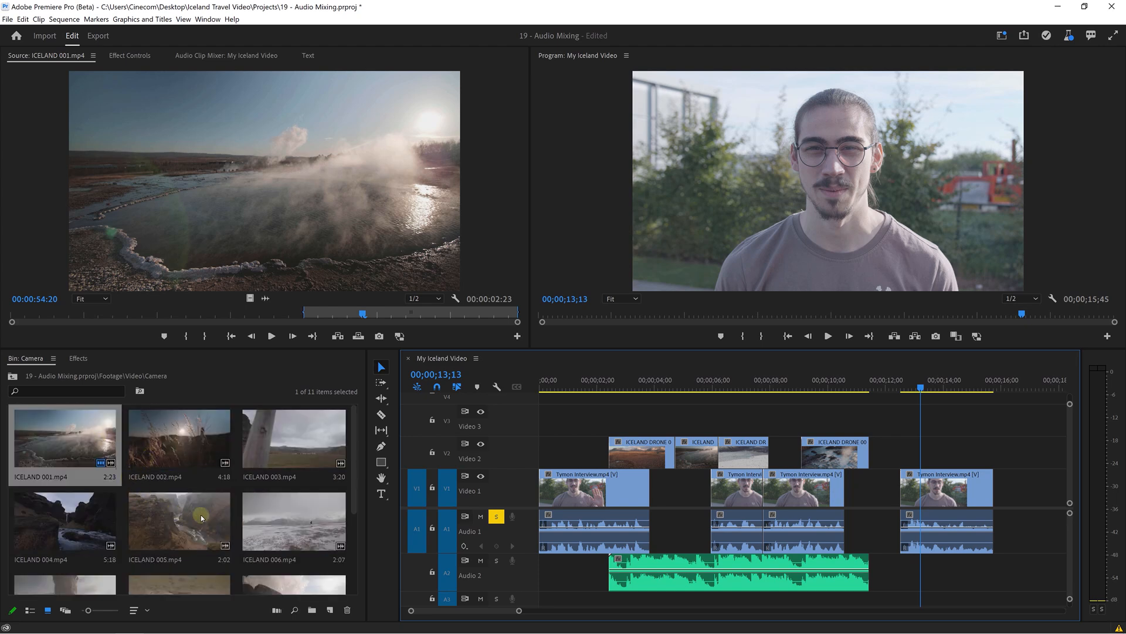
double_click(283, 520)
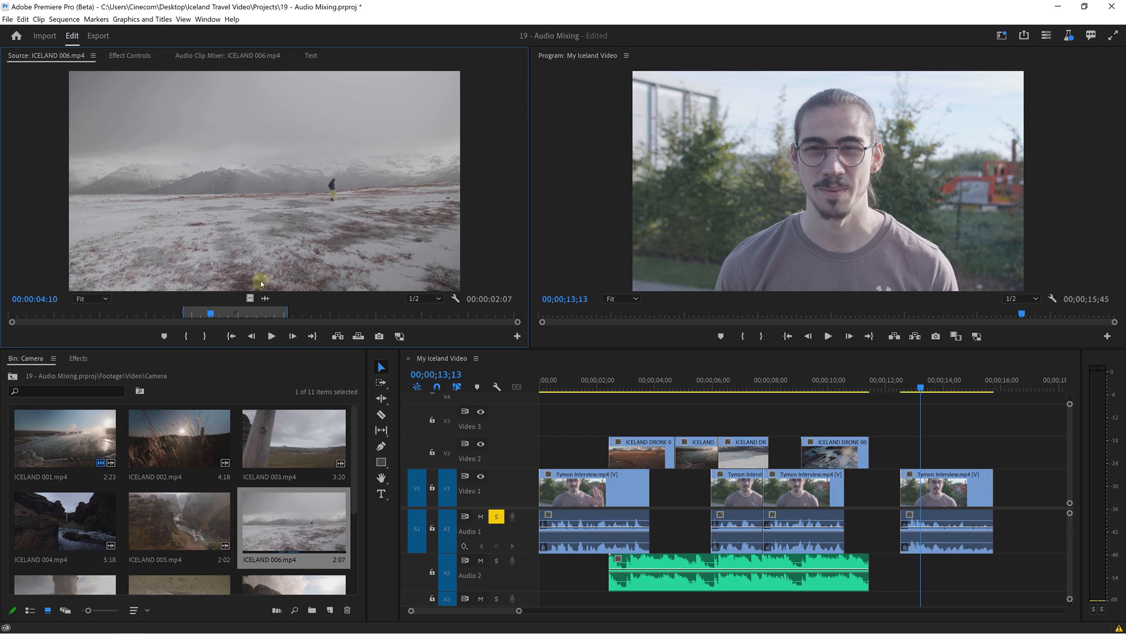
left_click_drag(249, 301, 877, 460)
left_click(813, 387)
key("space")
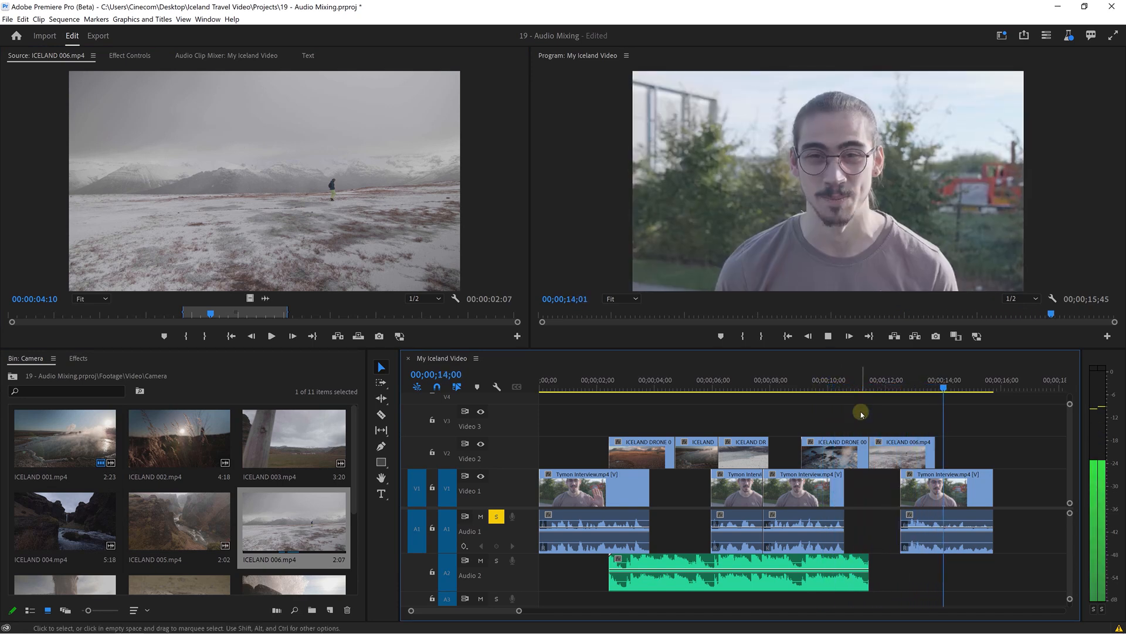
key("space")
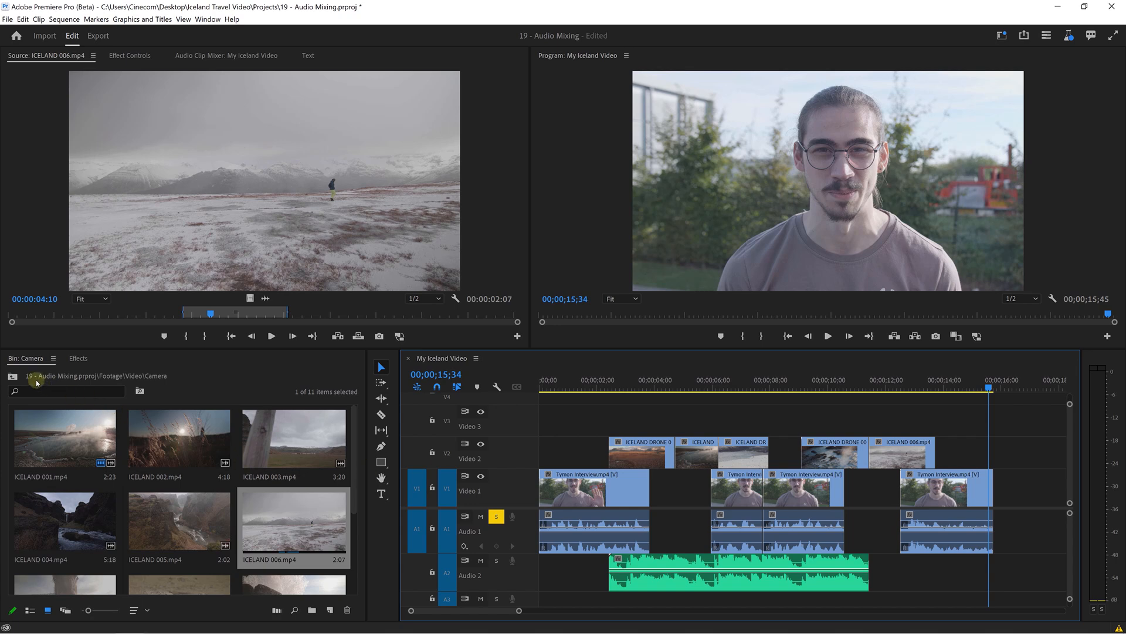
Place only the video of ICELAND 008.mp4 from the Camera bin on Video 2, just past the end of the last interview clip
scroll(49, 461, "down", 3)
double_click(169, 454)
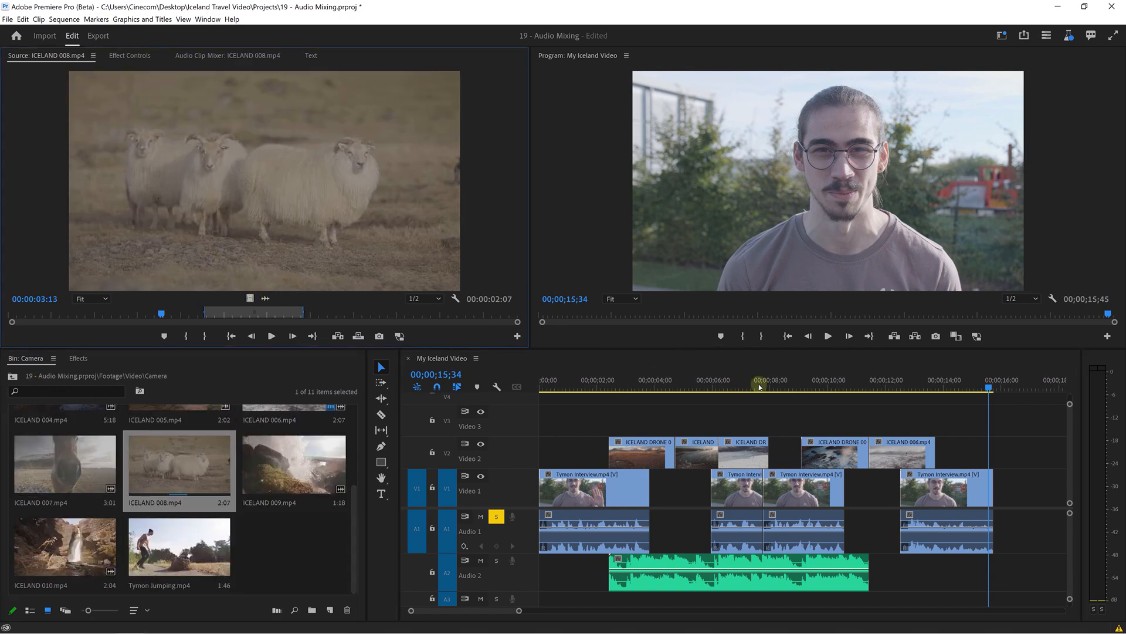
left_click_drag(760, 386, 1024, 453)
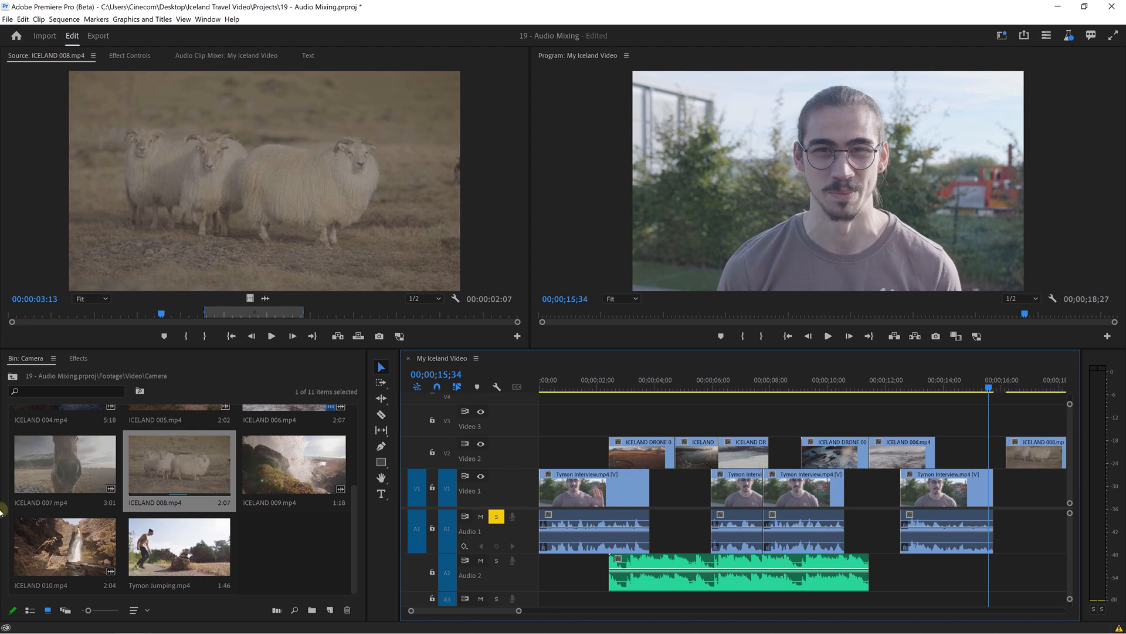
Place only the video of ICELAND 007.mp4 on Video 3 above ICELAND 008.mp4, and move ICELAND 008.mp4 on Video 2 to where ICELAND 007.mp4 ends
double_click(37, 470)
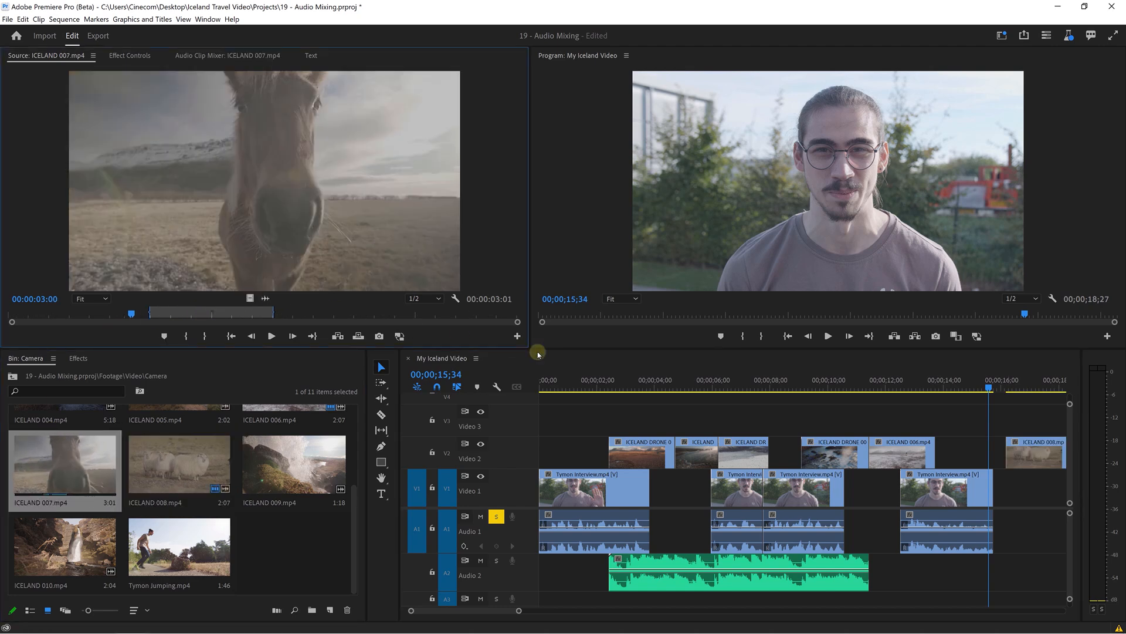
left_click_drag(538, 353, 999, 447)
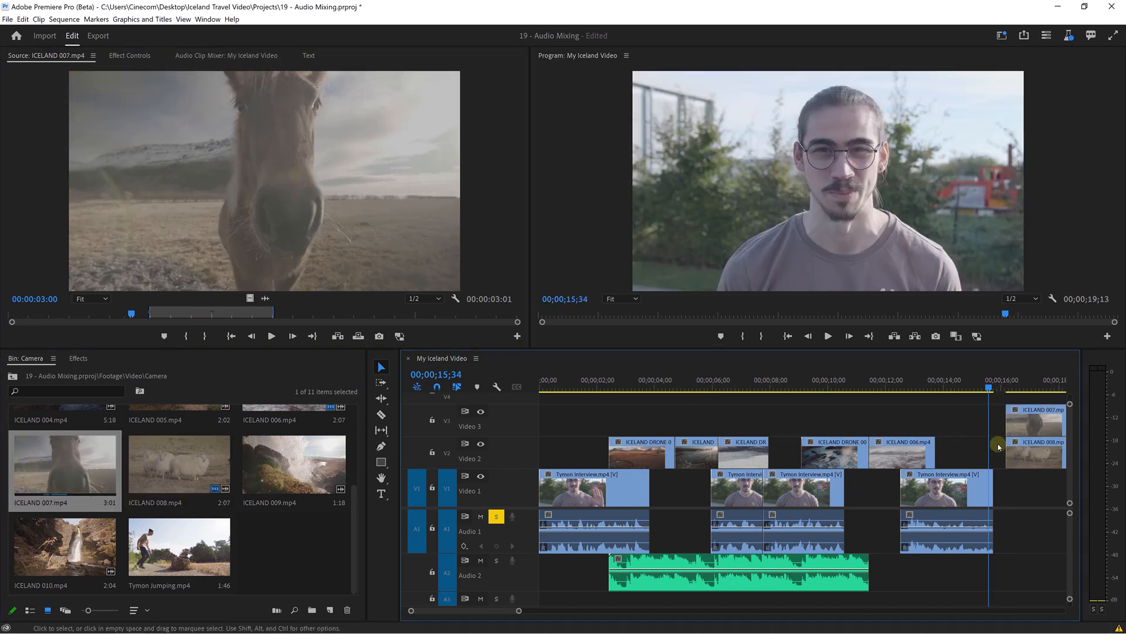
scroll(950, 434, "down", 3)
left_click_drag(922, 466, 1011, 460)
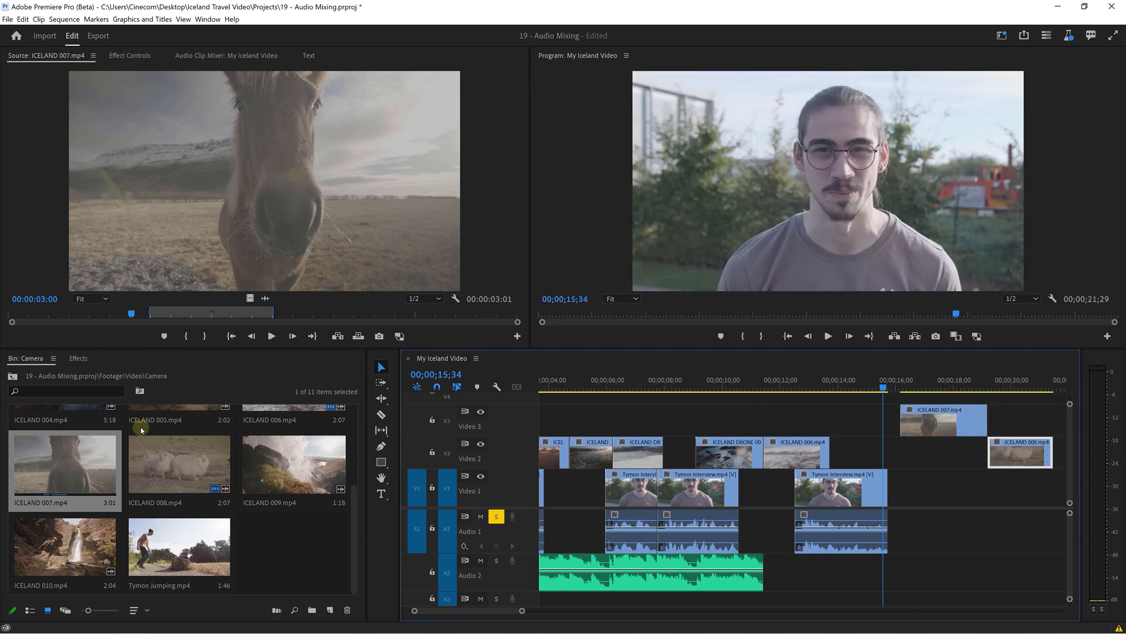
Mark a 00:00:01:10 range of ICELAND DRONE 003.mp4 ending at 00:00:07:04, and place only its video directly after ICELAND 006.mp4 on Video 2
left_click(13, 377)
double_click(180, 431)
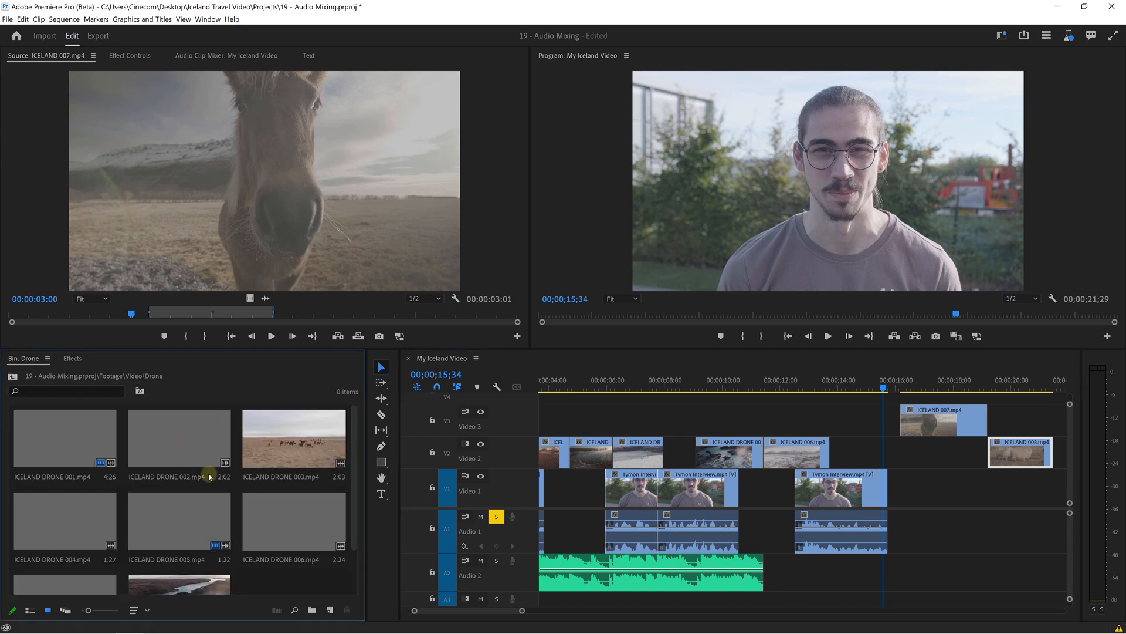
double_click(267, 449)
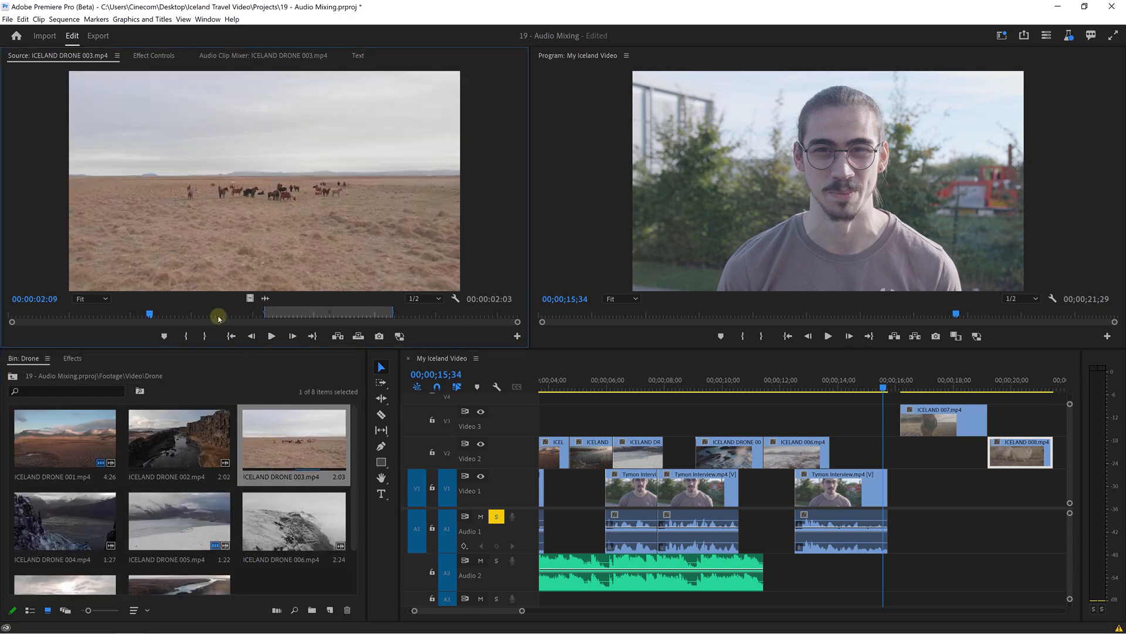
left_click_drag(218, 318, 446, 310)
key("i")
key("o")
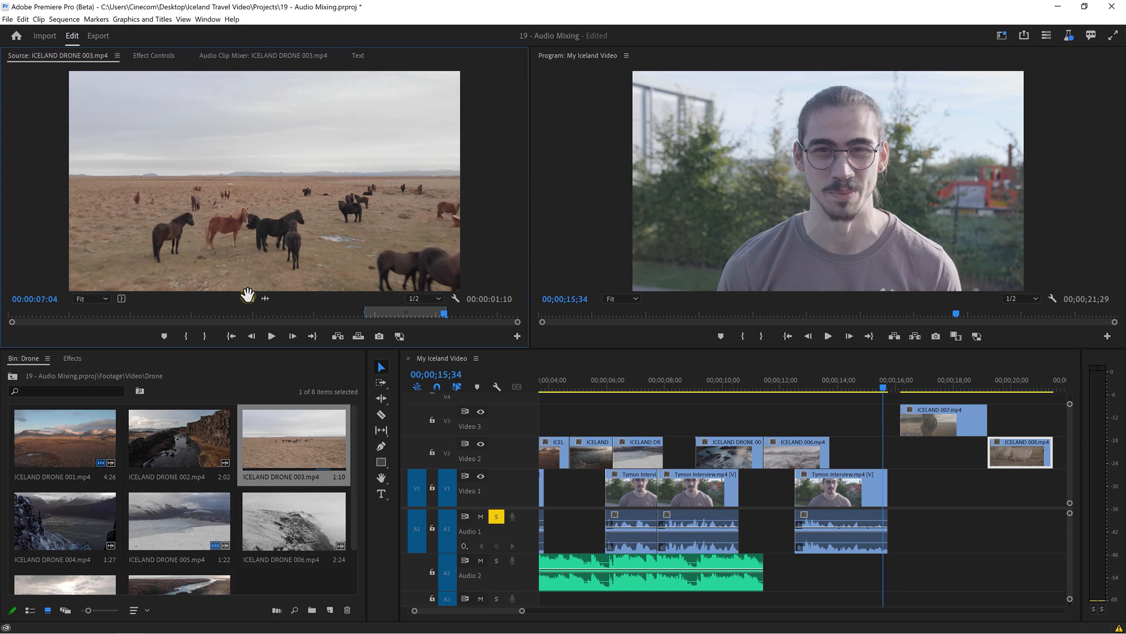
left_click_drag(248, 295, 820, 451)
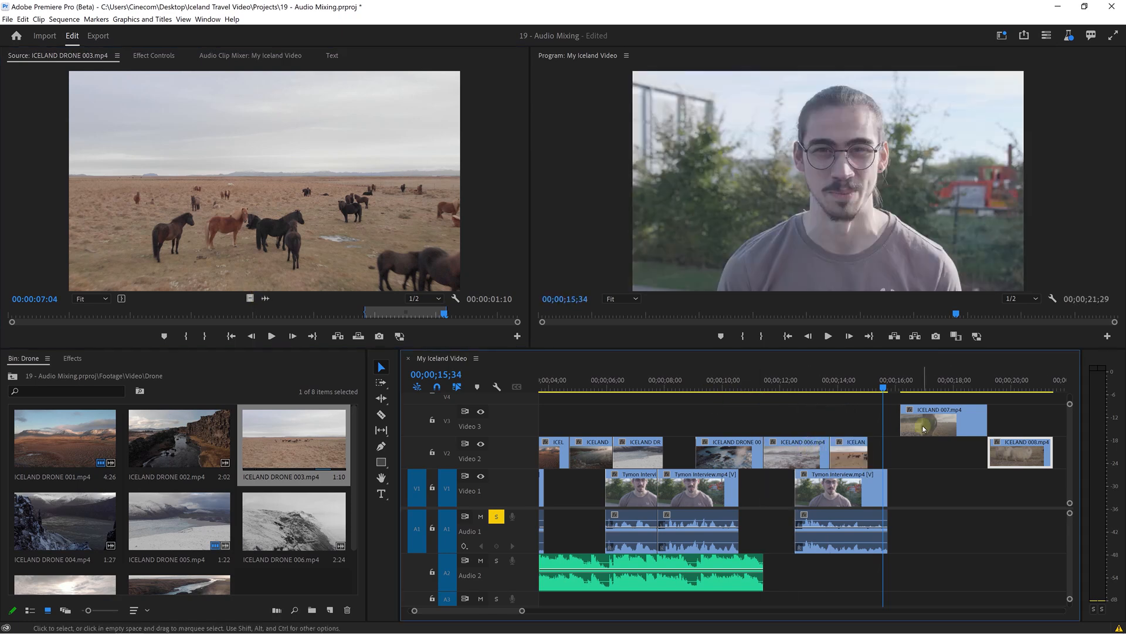
Move ICELAND 007.mp4 directly after ICELAND DRONE 003.mp4 on Video 2, trimmed to end at 00;00;16;57, and butt ICELAND 008.mp4 against it
left_click_drag(922, 428, 890, 448)
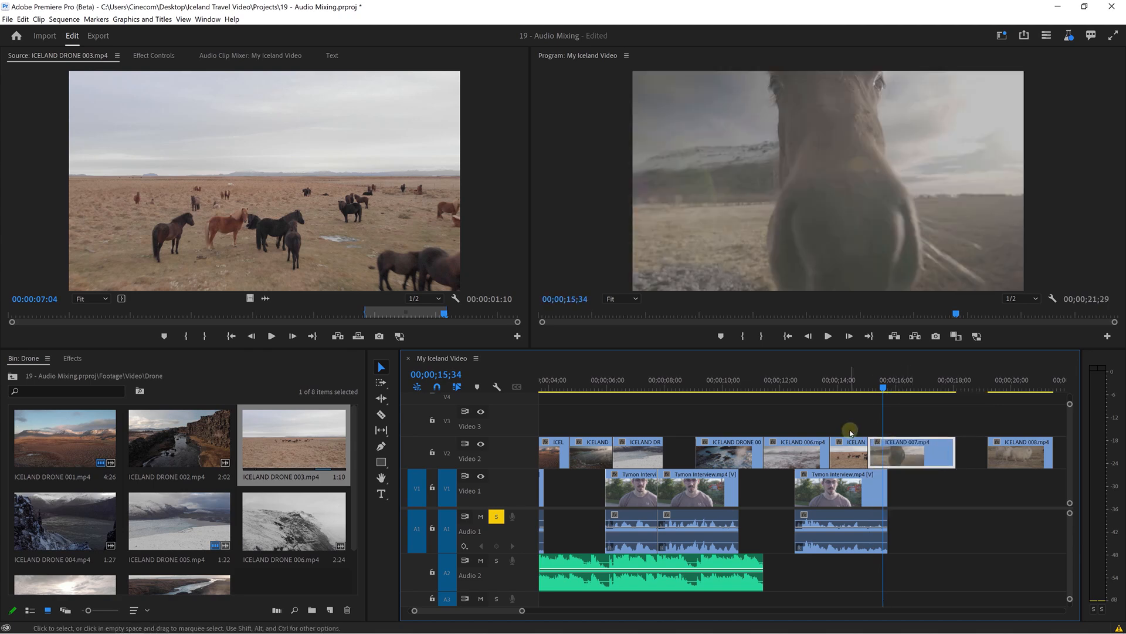
left_click_drag(868, 388, 923, 388)
left_click(956, 451)
key("e")
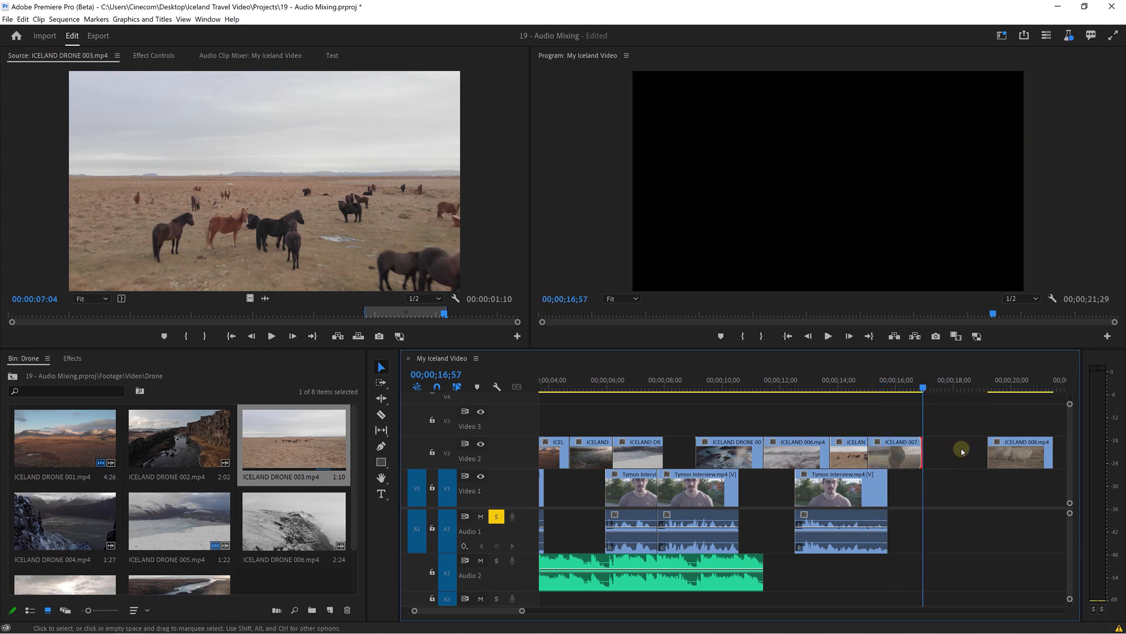
left_click_drag(1034, 461, 953, 444)
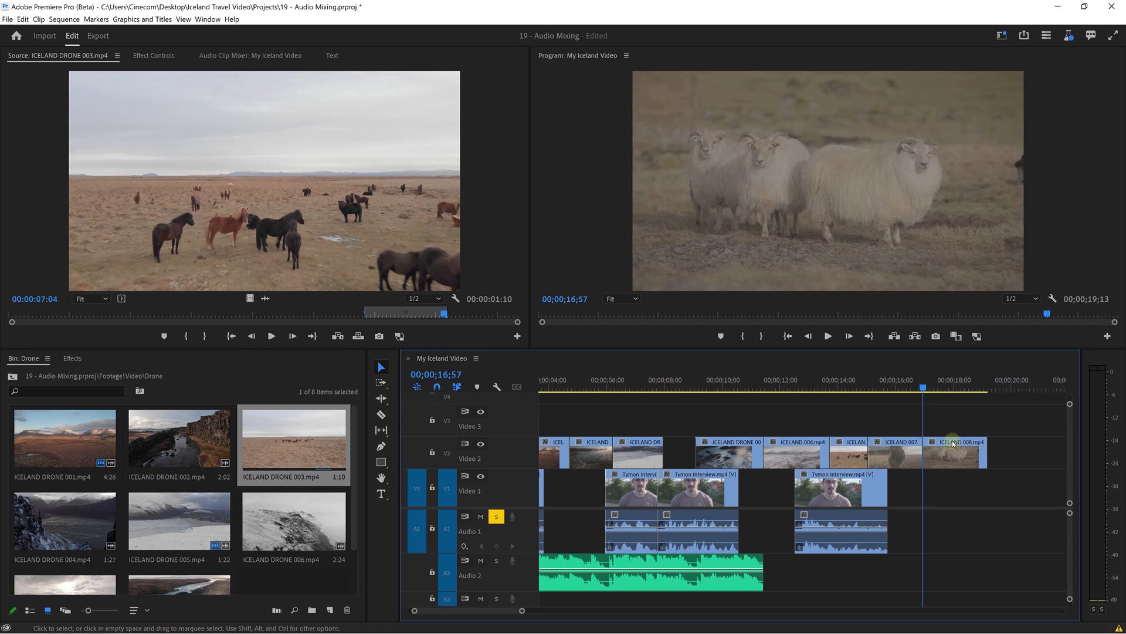
Play from 00;00;09;24, shorten the end of ICELAND 006.mp4, and move the three Video 2 clips after it forward to close the gap
left_click(704, 387)
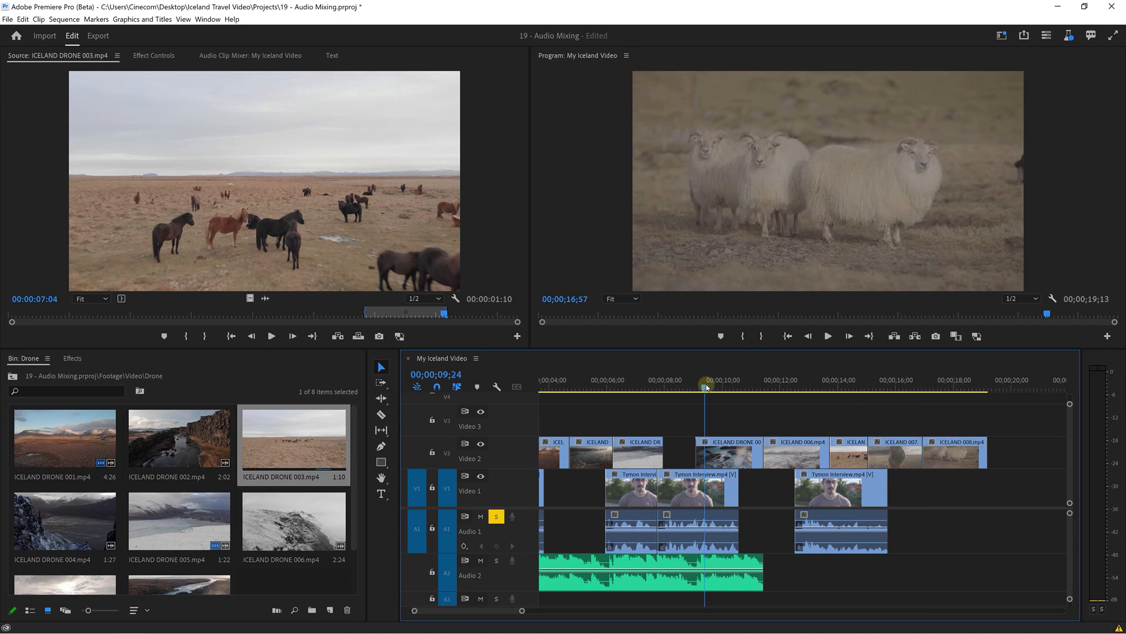
key("space")
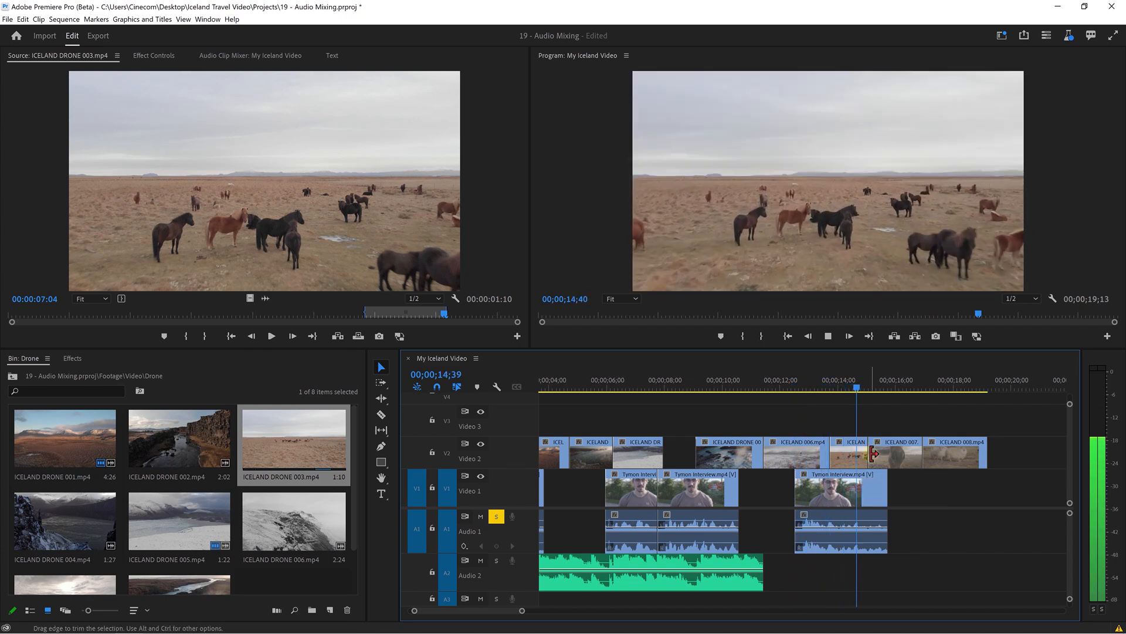
left_click_drag(829, 452, 991, 466)
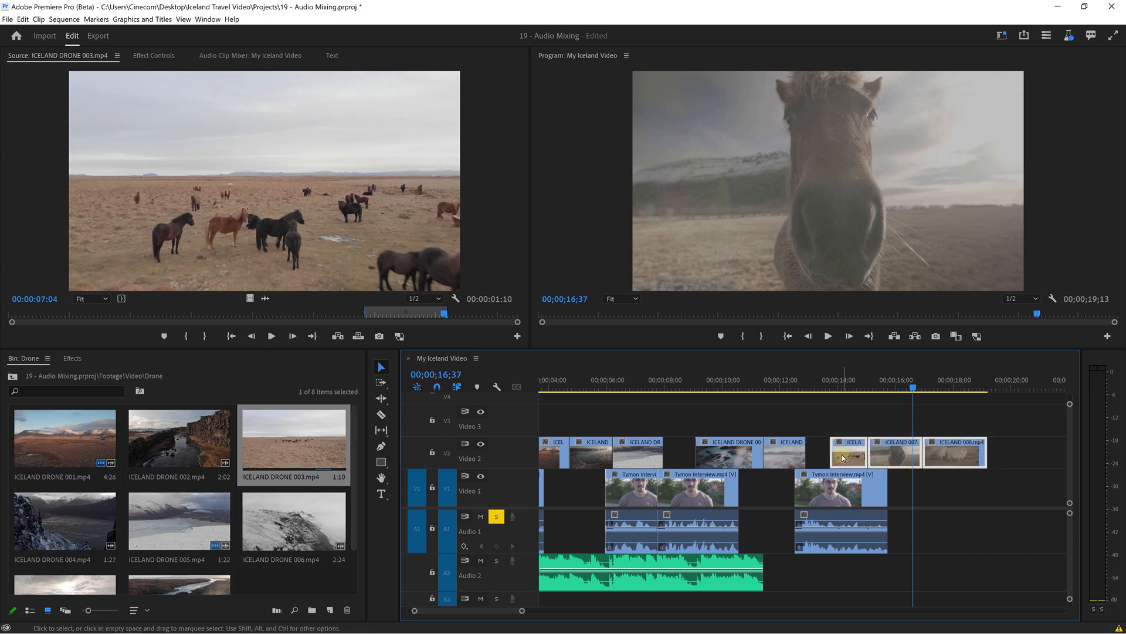
left_click_drag(842, 456, 854, 494)
Move the last interview clip to start at about 00;00;13;22, and shorten ICELAND 007.mp4 with ICELAND 008.mp4 directly against its new end
left_click(818, 503)
left_click(872, 414)
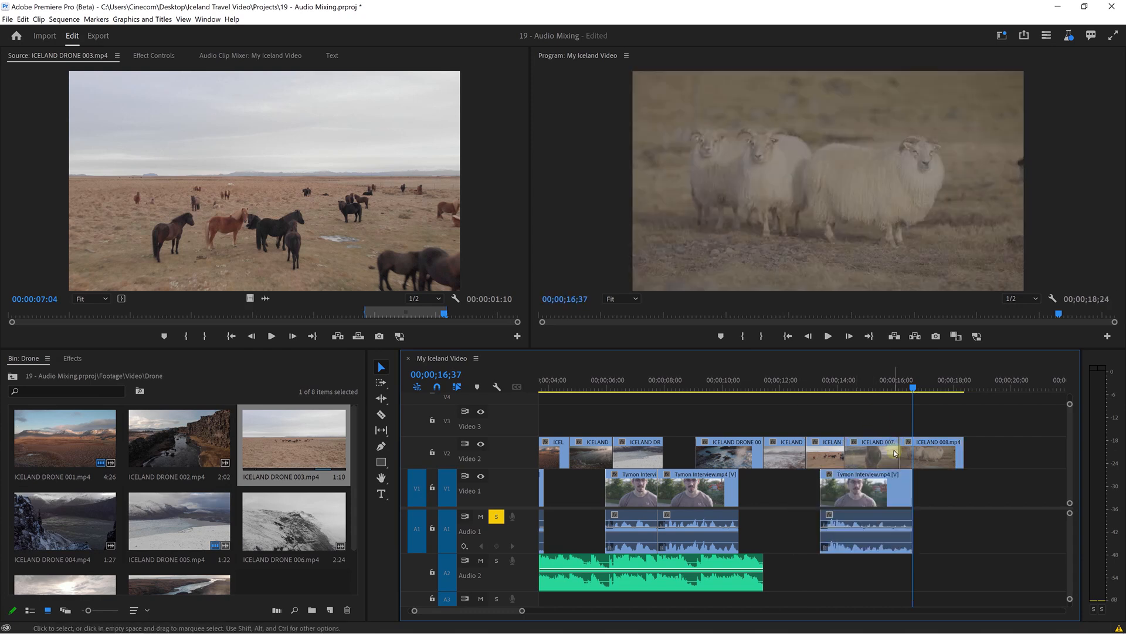
mouse_move(898, 452)
left_mouse_down()
mouse_move(889, 459)
mouse_move(909, 453)
left_mouse_up()
With snapping off, nudge the last interview clip earlier to start at 00;00;13;09, and audition its timing against the B-roll
left_click(786, 385)
key("space")
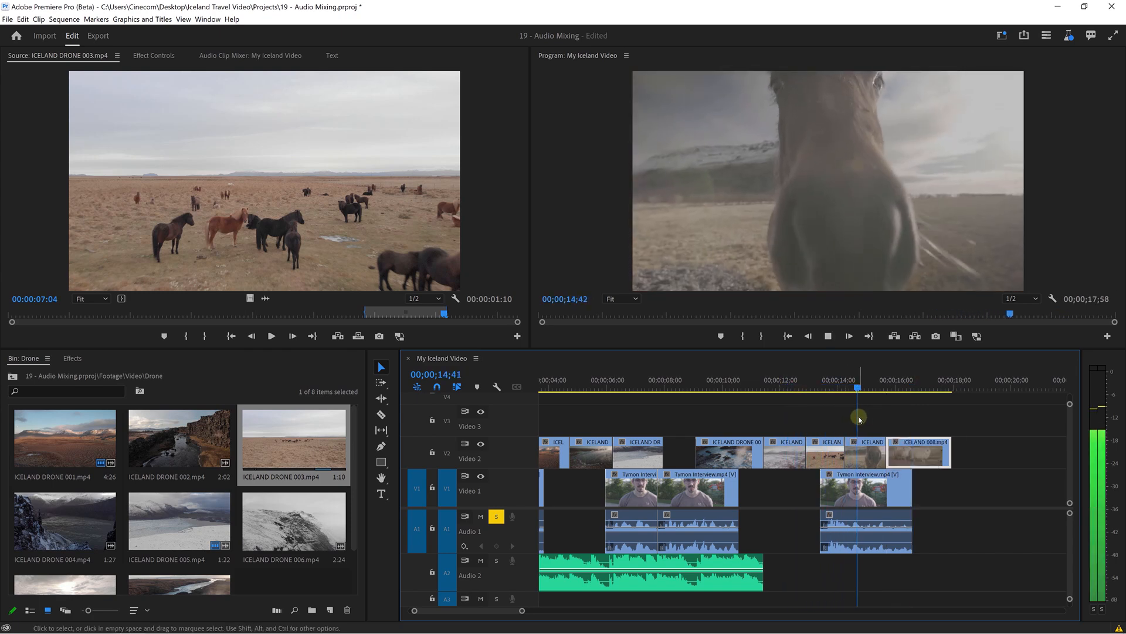
left_click_drag(872, 486, 866, 483)
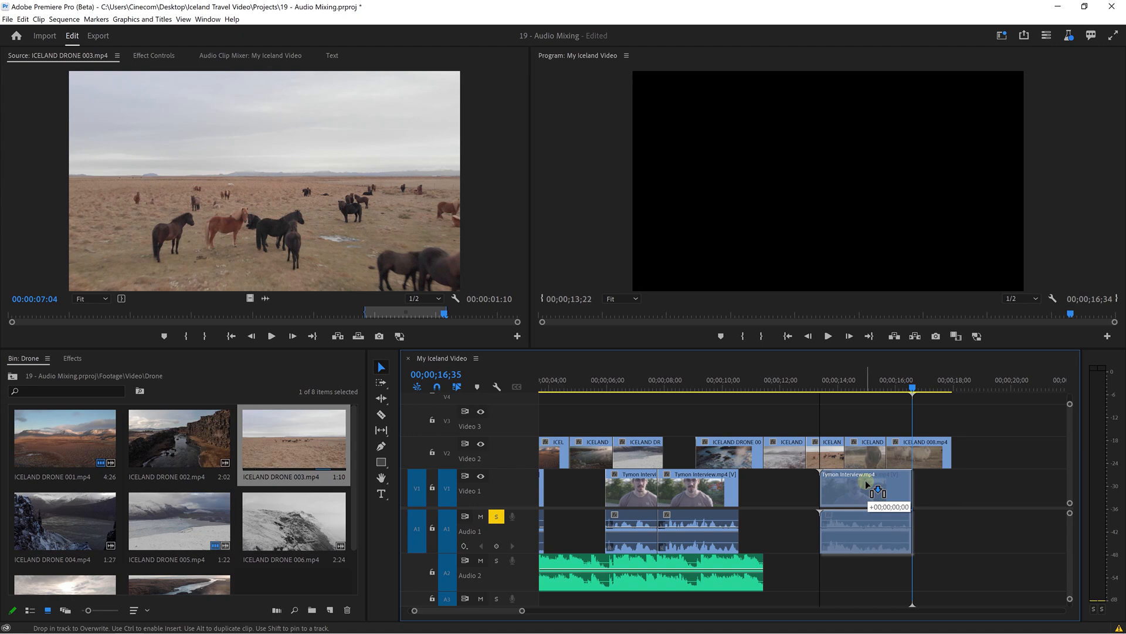
left_click_drag(865, 479, 847, 481)
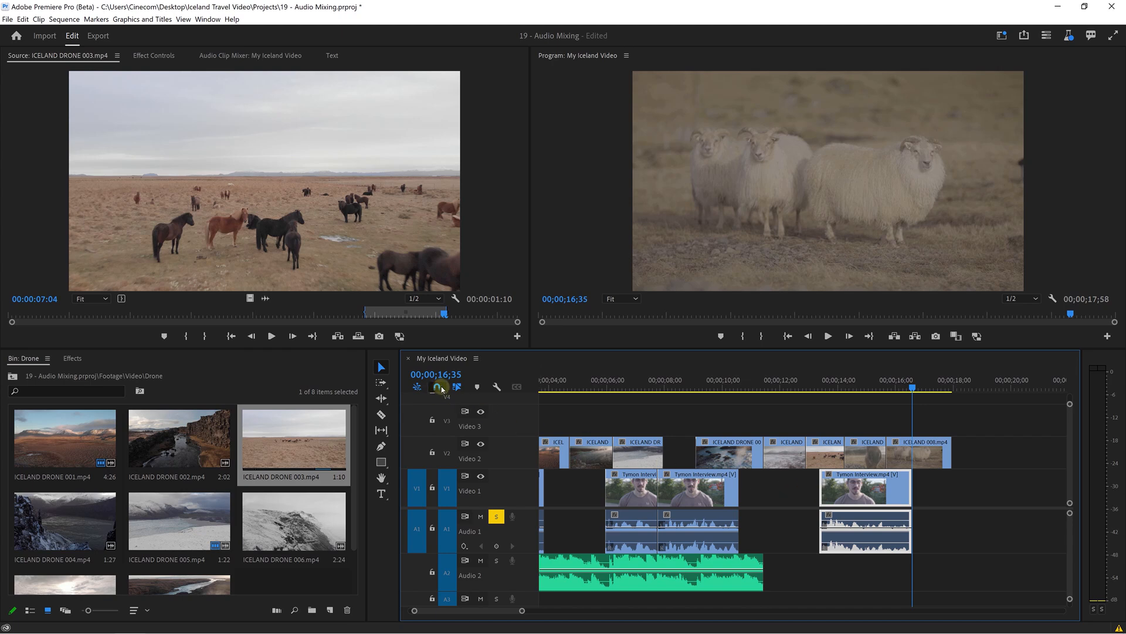
left_click_drag(867, 496, 861, 496)
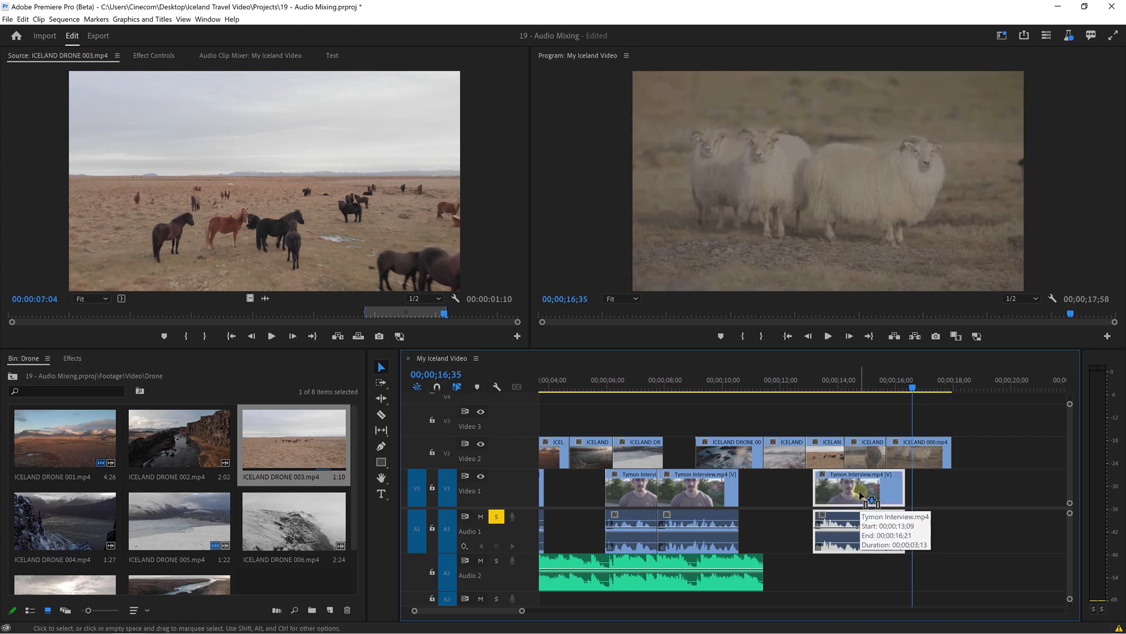
left_click(797, 382)
key("space")
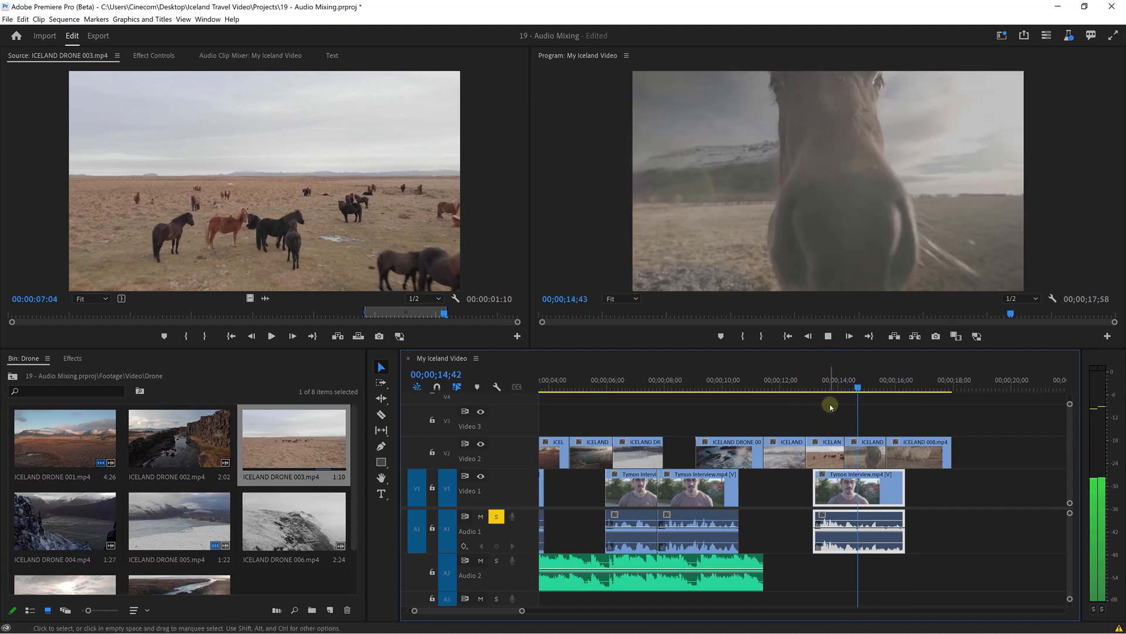
key("space")
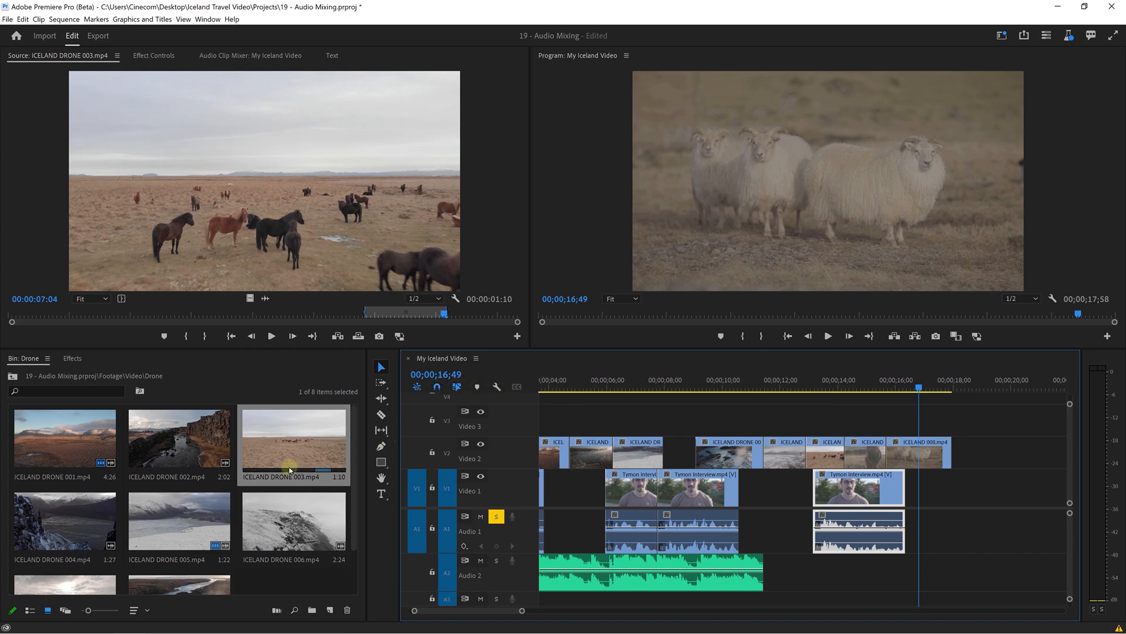
Open ICELAND DRONE 004.mp4 from the Drone bin, check its marked range, and add it directly after ICELAND 008.mp4 on Video 2
scroll(169, 498, "down", 2)
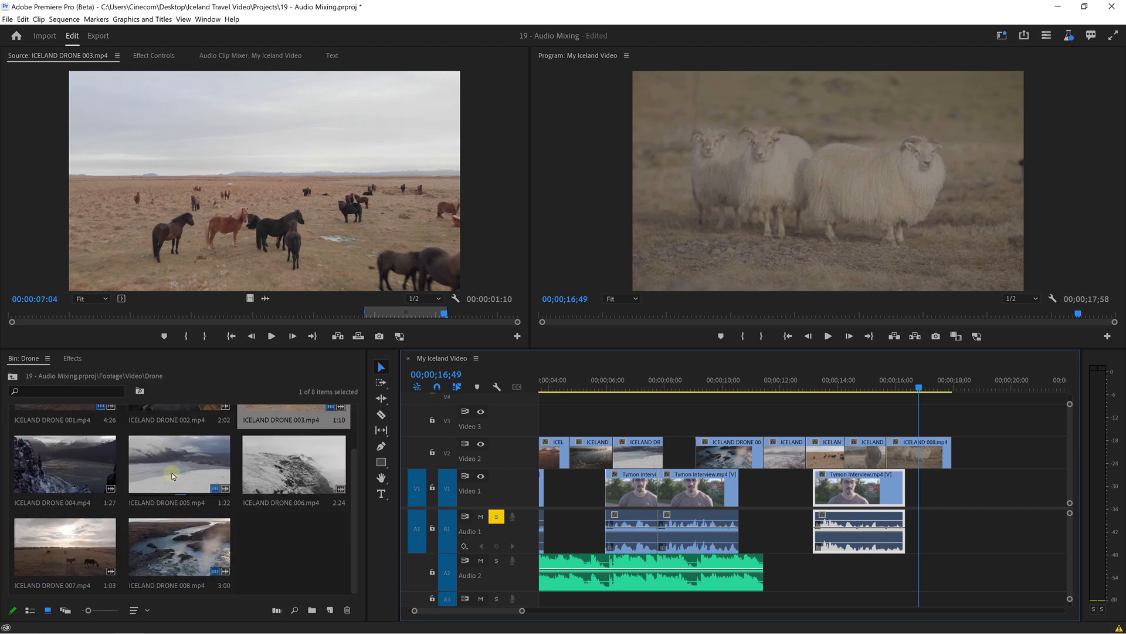
double_click(62, 463)
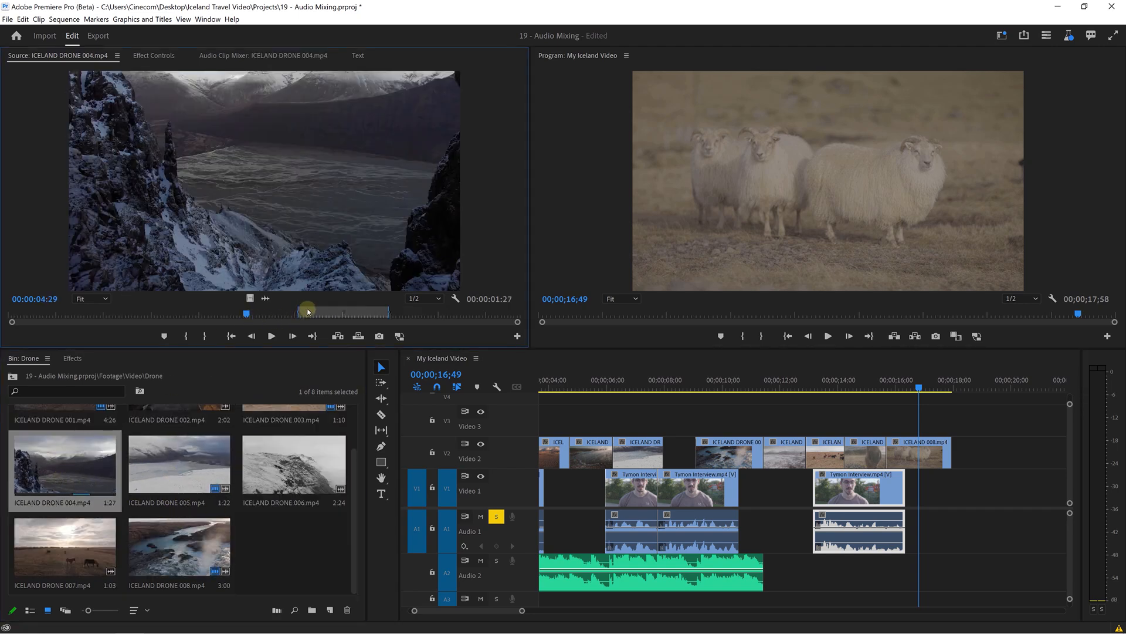
left_click_drag(309, 309, 378, 312)
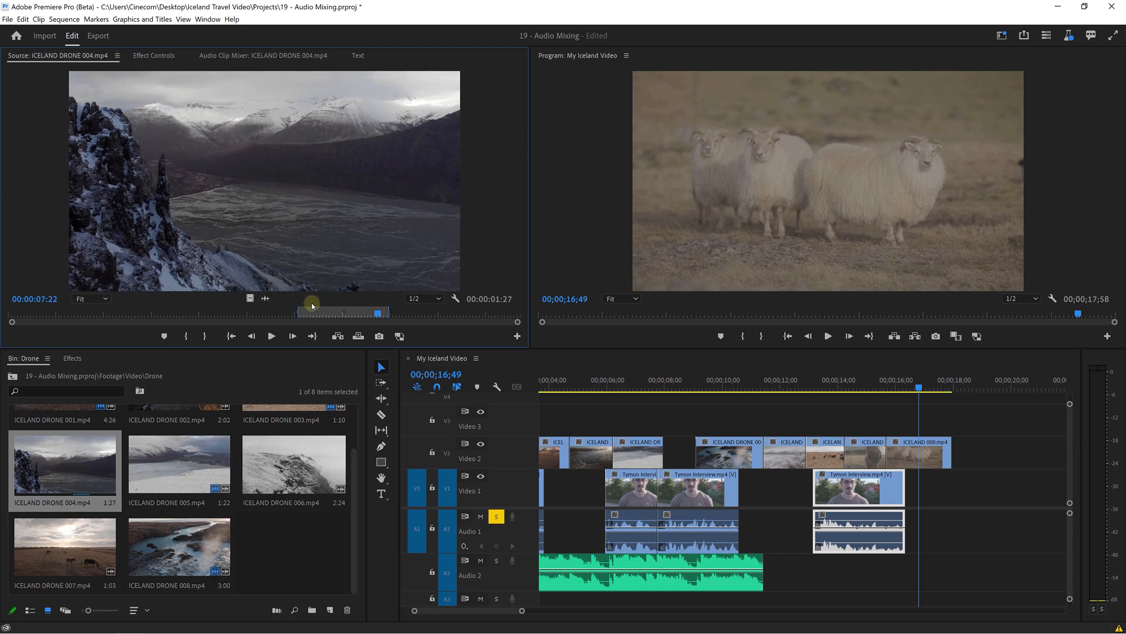
left_click_drag(896, 390, 953, 452)
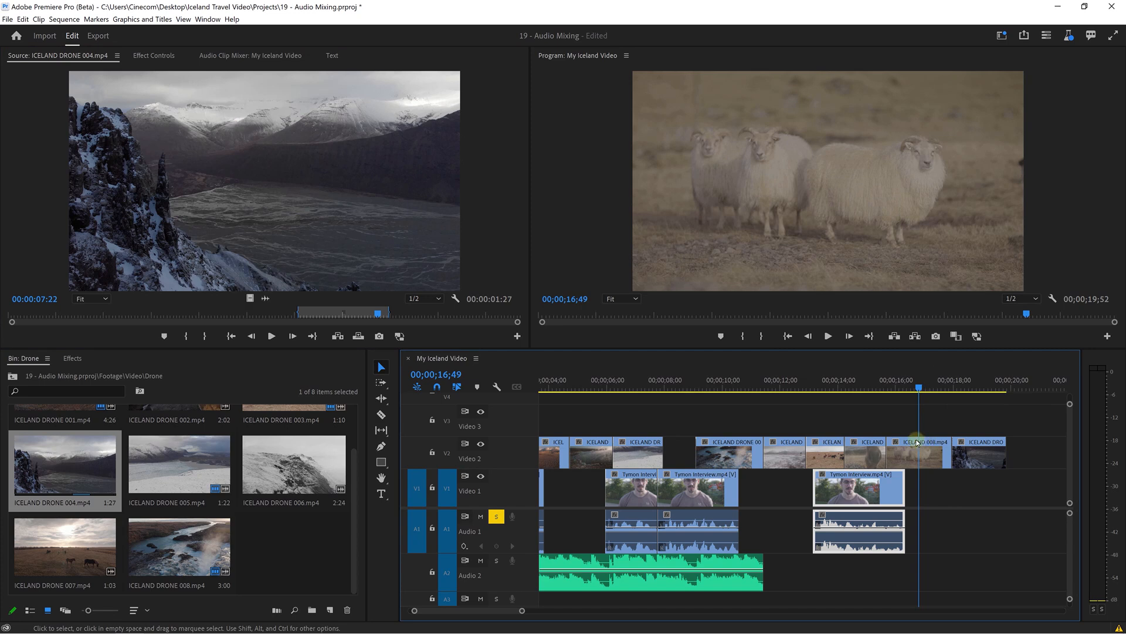
Extend the music on Audio 2 to the end of ICELAND DRONE 004.mp4 and turn off solo on Audio 1
scroll(842, 422, "down", 3)
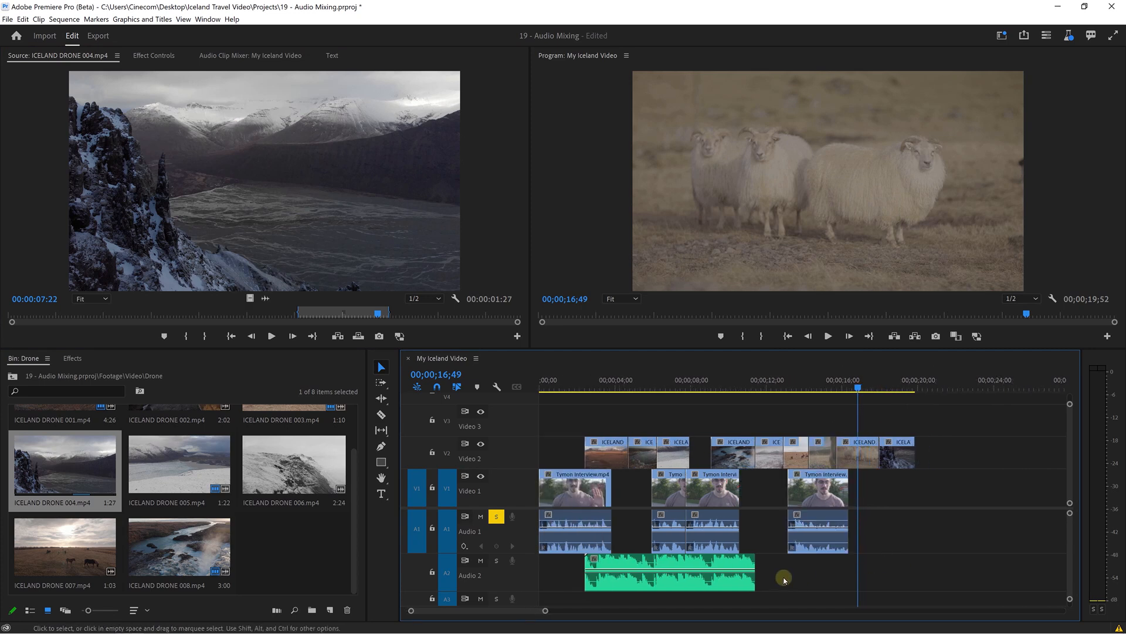
left_click_drag(756, 572, 914, 571)
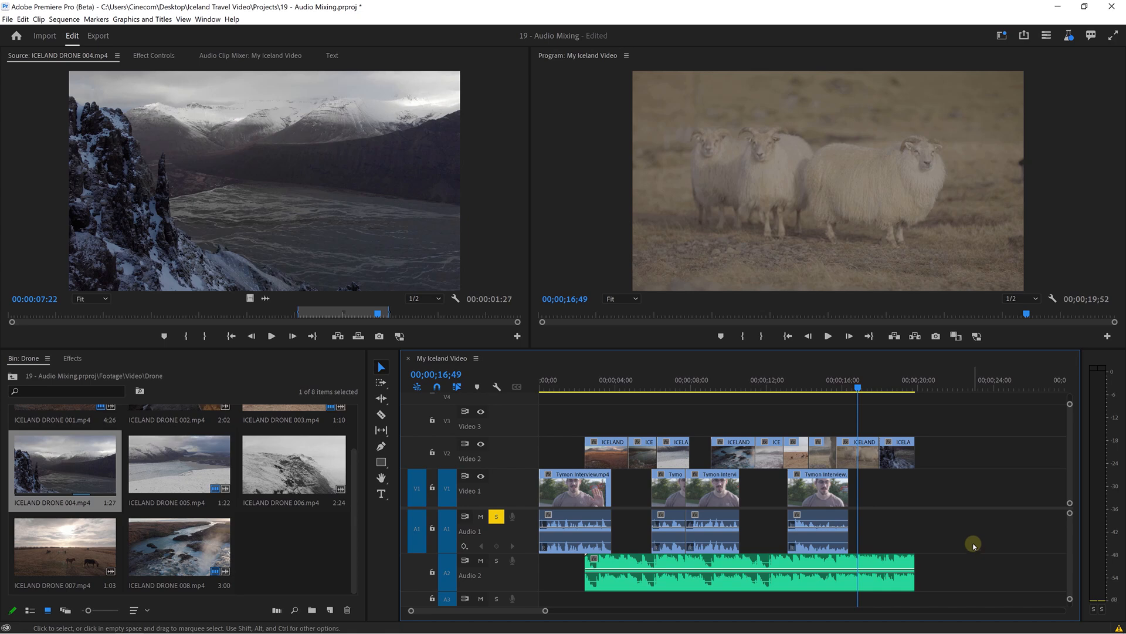
left_click(496, 516)
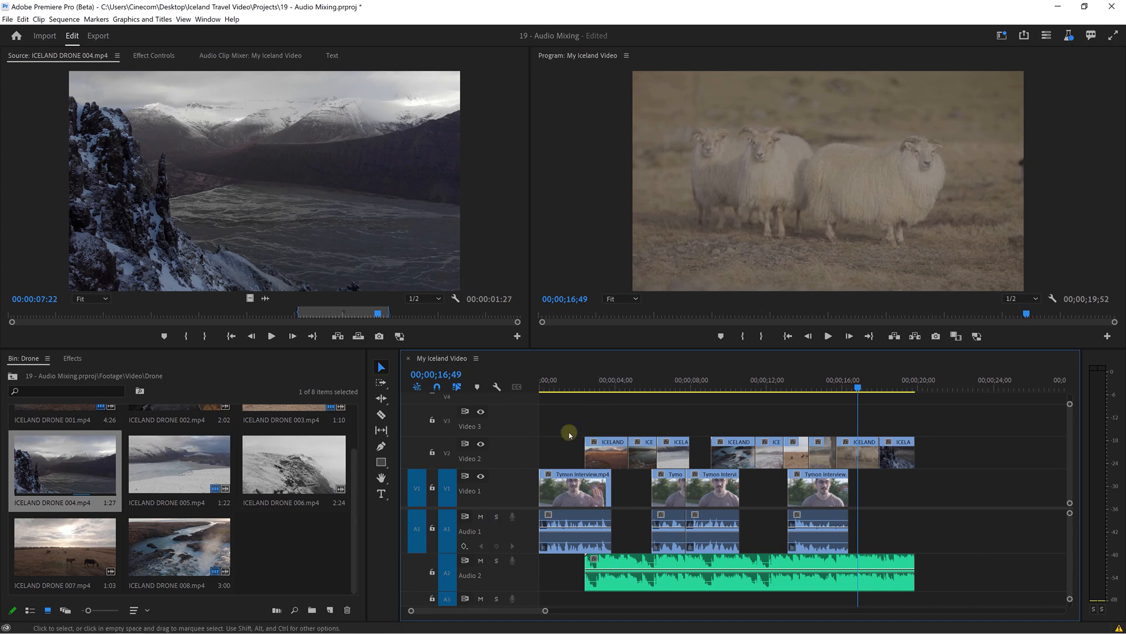
Play the sequence from the start to review the edit with the interview and music together
left_click_drag(521, 508, 522, 499)
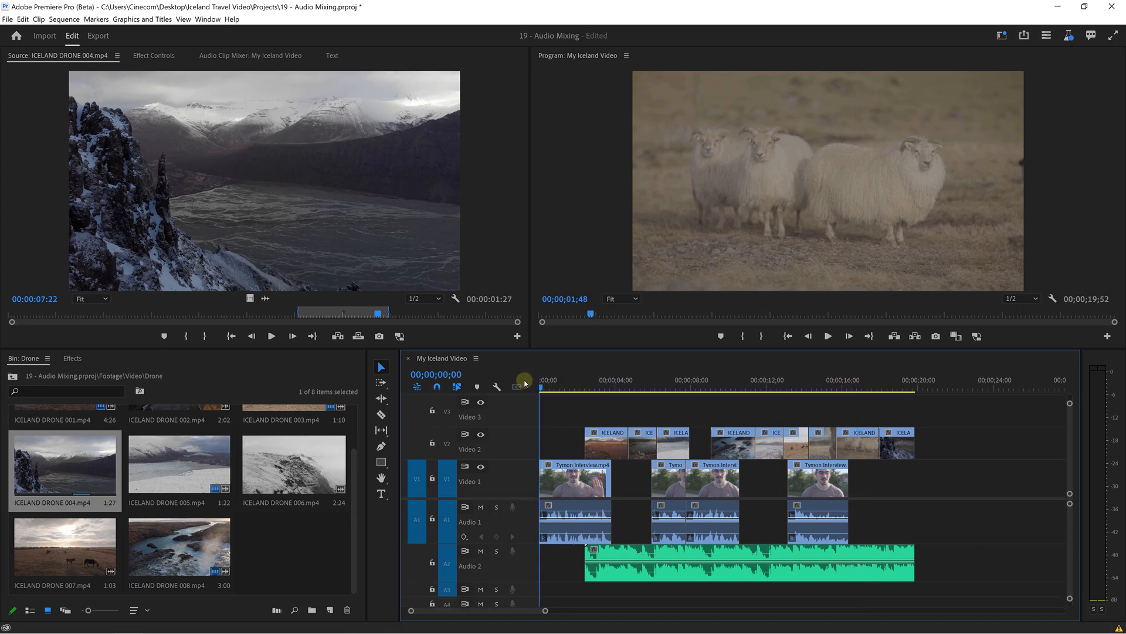
key("Home")
key("space")
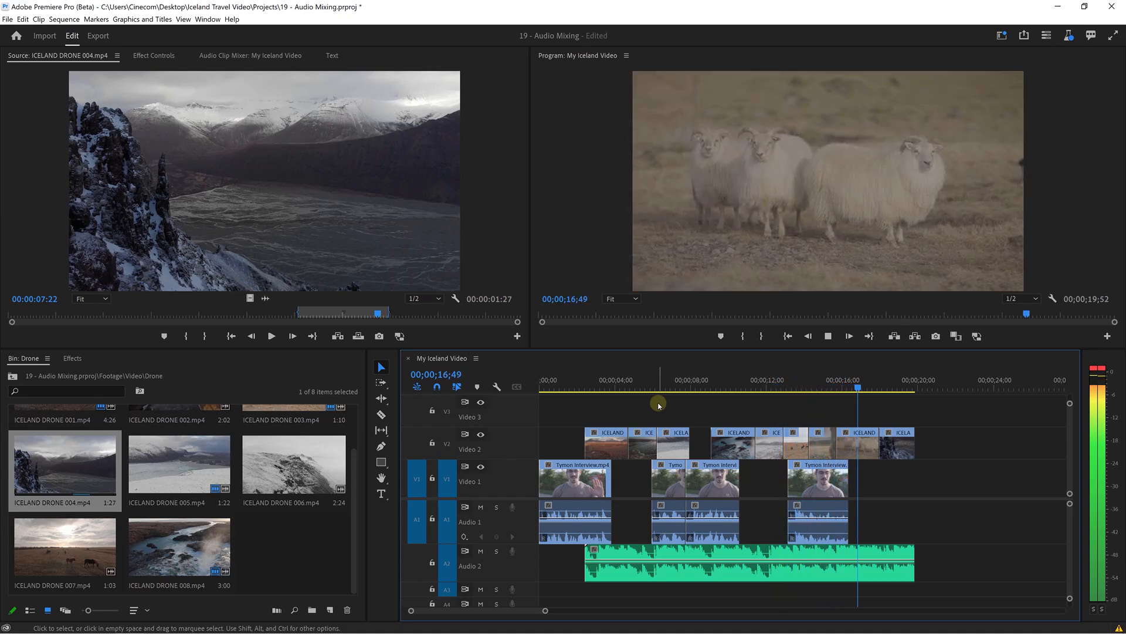
key("space")
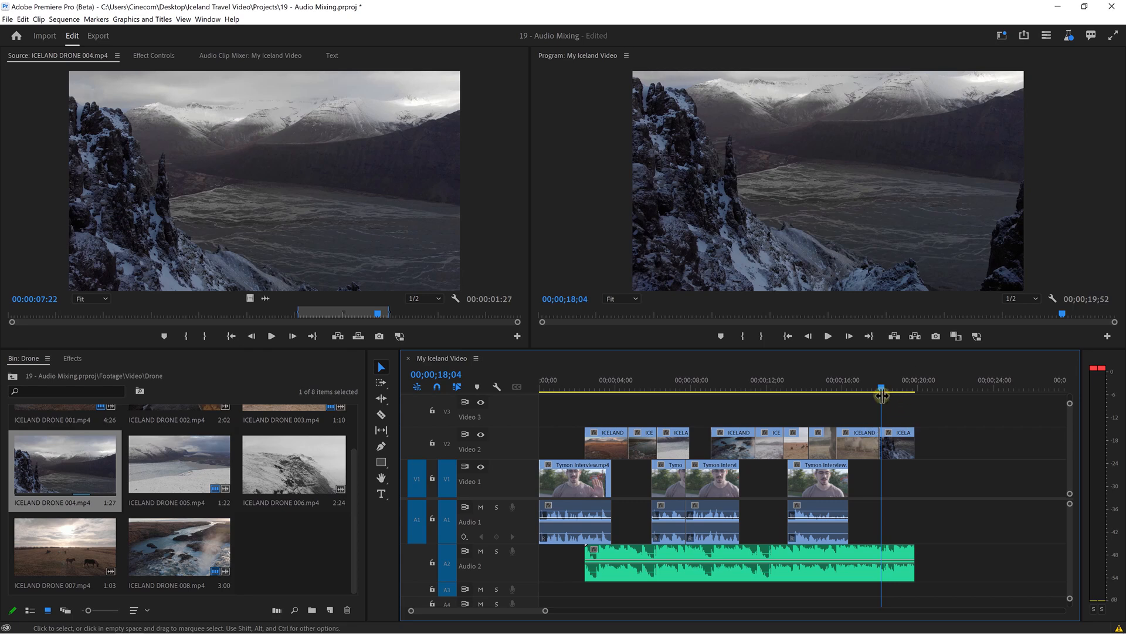
Shorten ICELAND 008.mp4 to end at 00;00;17;36 and butt ICELAND DRONE 004.mp4 against it, with its end matching the music's end
left_click_drag(881, 395, 858, 395)
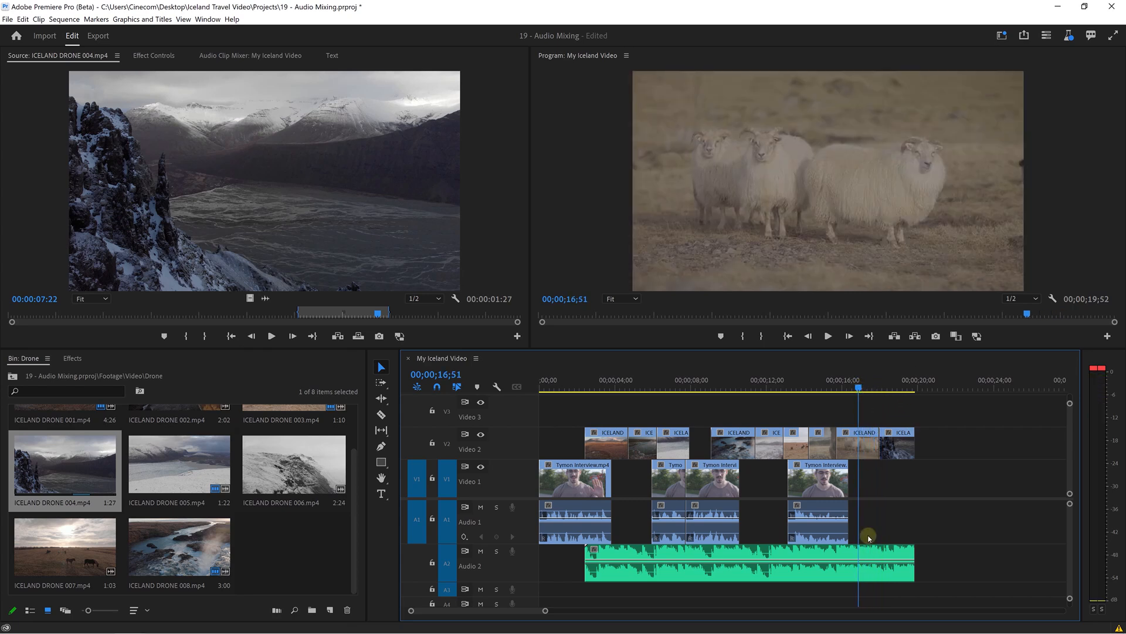
scroll(874, 576, "up", 3)
key("space")
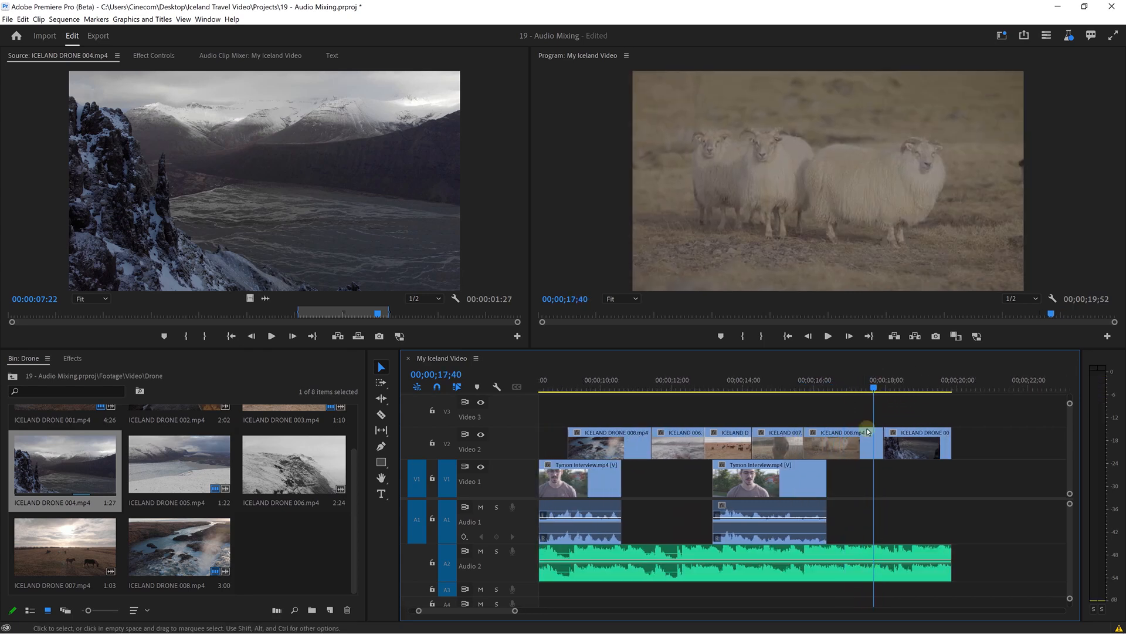
scroll(866, 567, "up", 4)
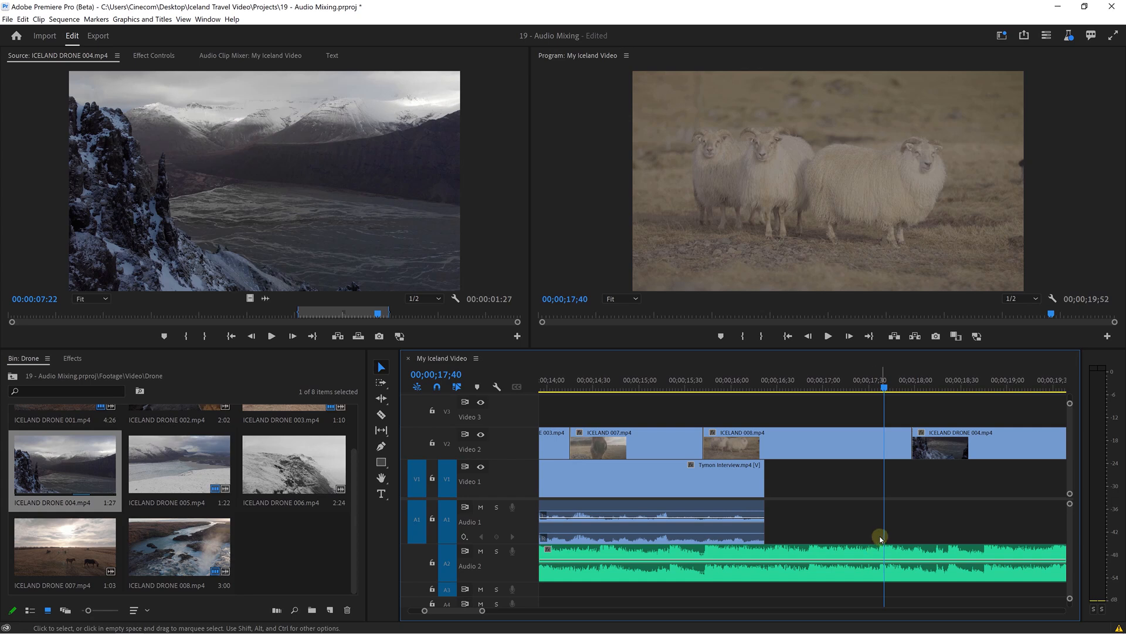
left_click(878, 384)
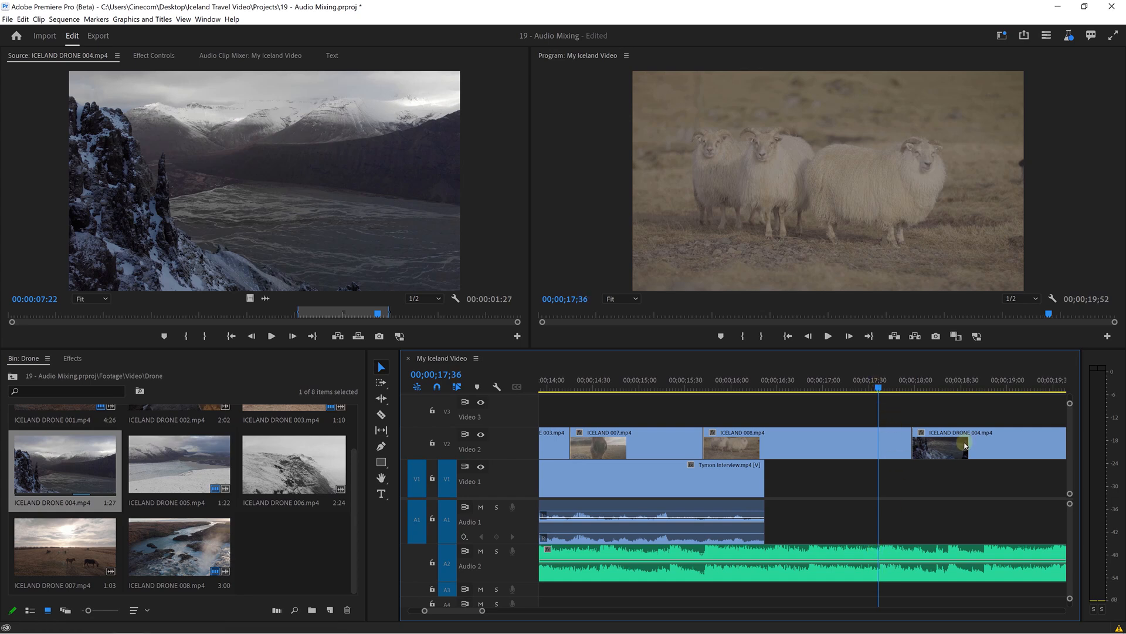
left_click_drag(911, 443, 883, 443)
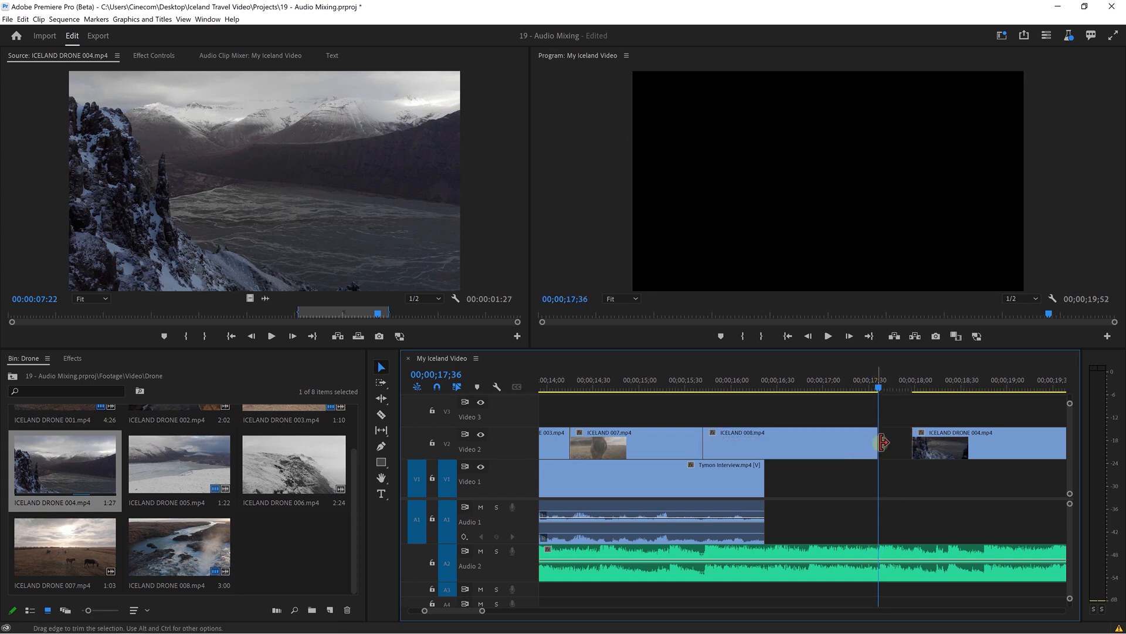
left_click(963, 434)
left_click_drag(959, 454, 927, 450)
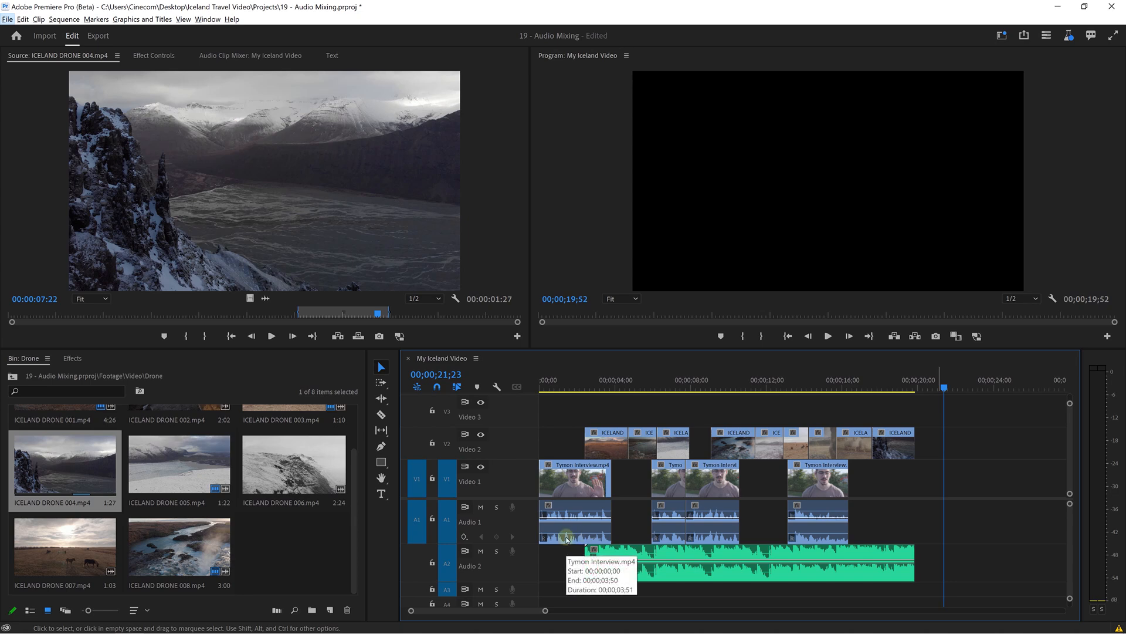
Make room for sound effects in the timeline by shrinking the Video 1 and Video 2 tracks, expanding Audio 3, and enlarging the timeline area
left_click(615, 434)
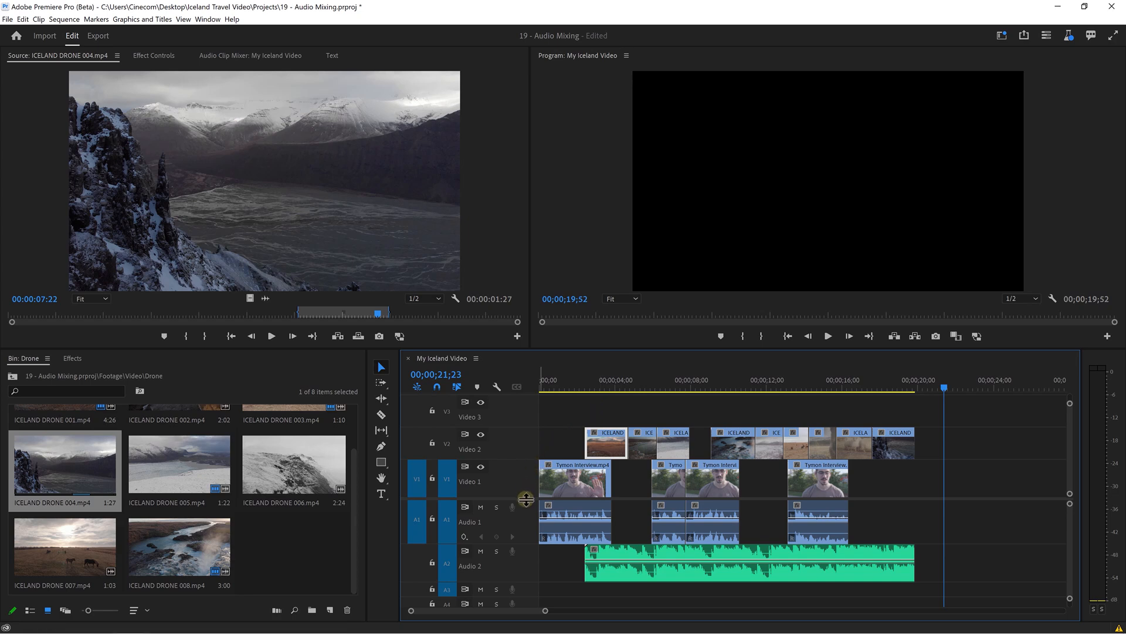
left_click_drag(526, 499, 530, 455)
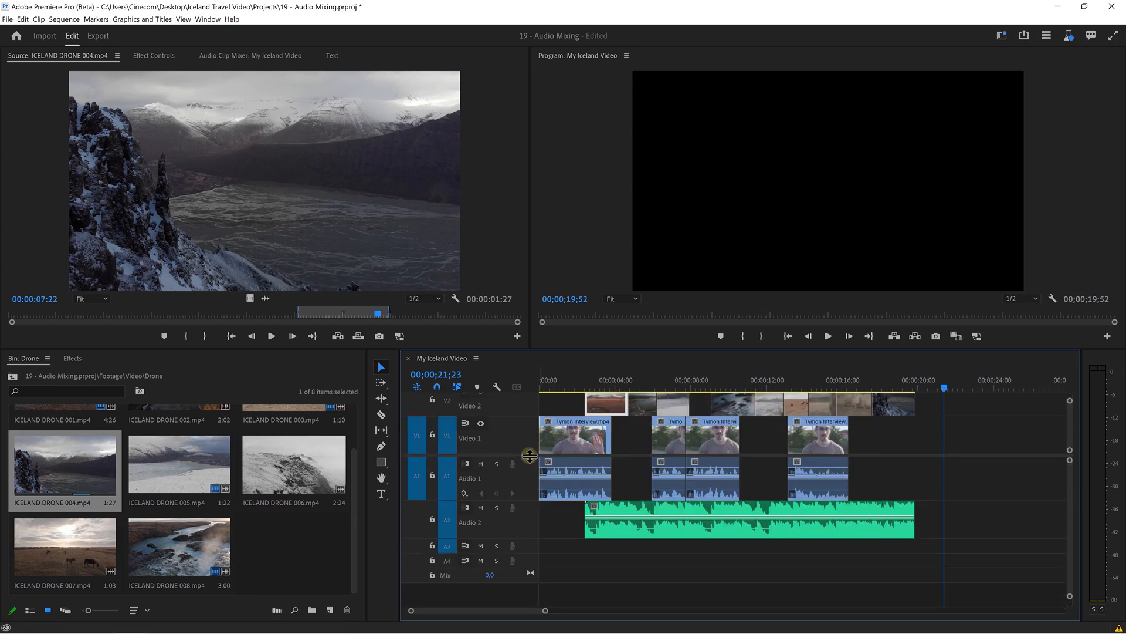
double_click(538, 549)
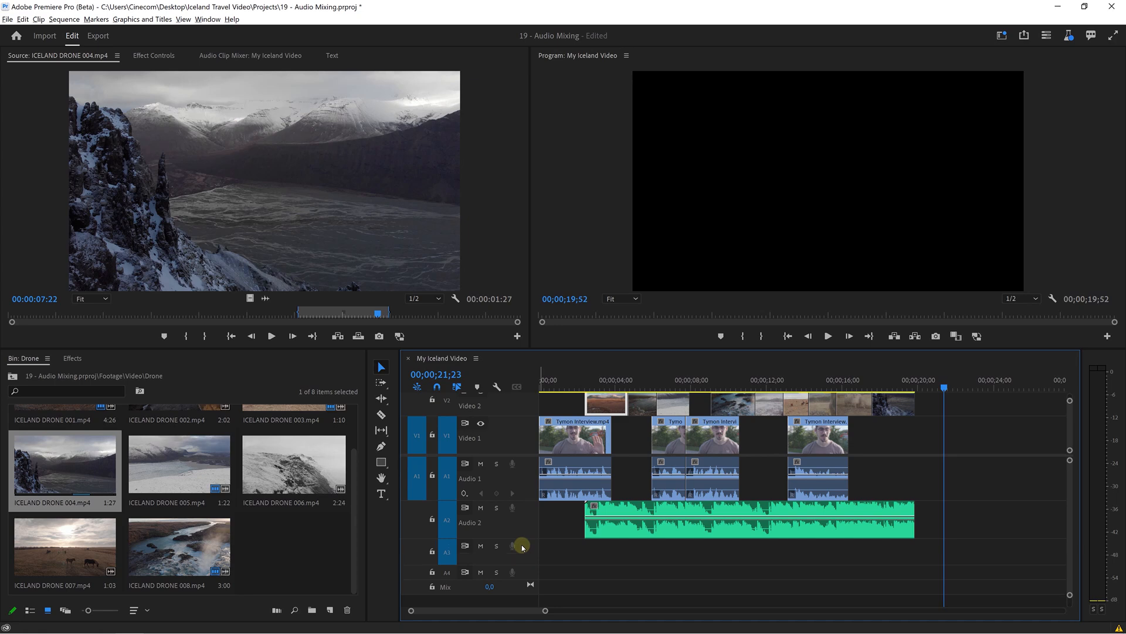
double_click(515, 444)
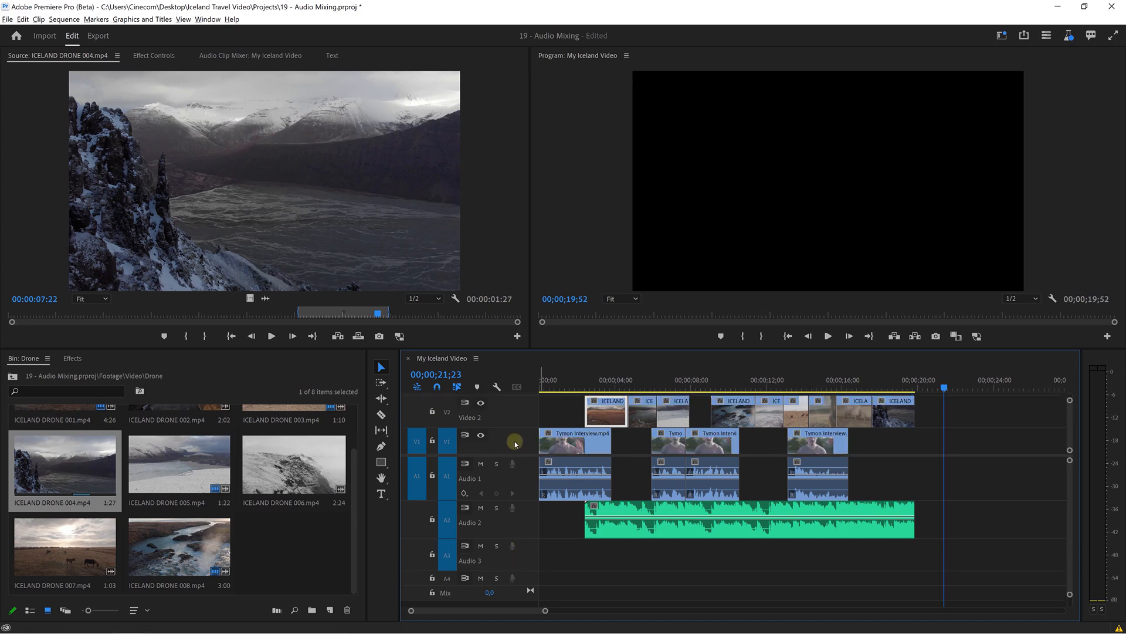
double_click(521, 418)
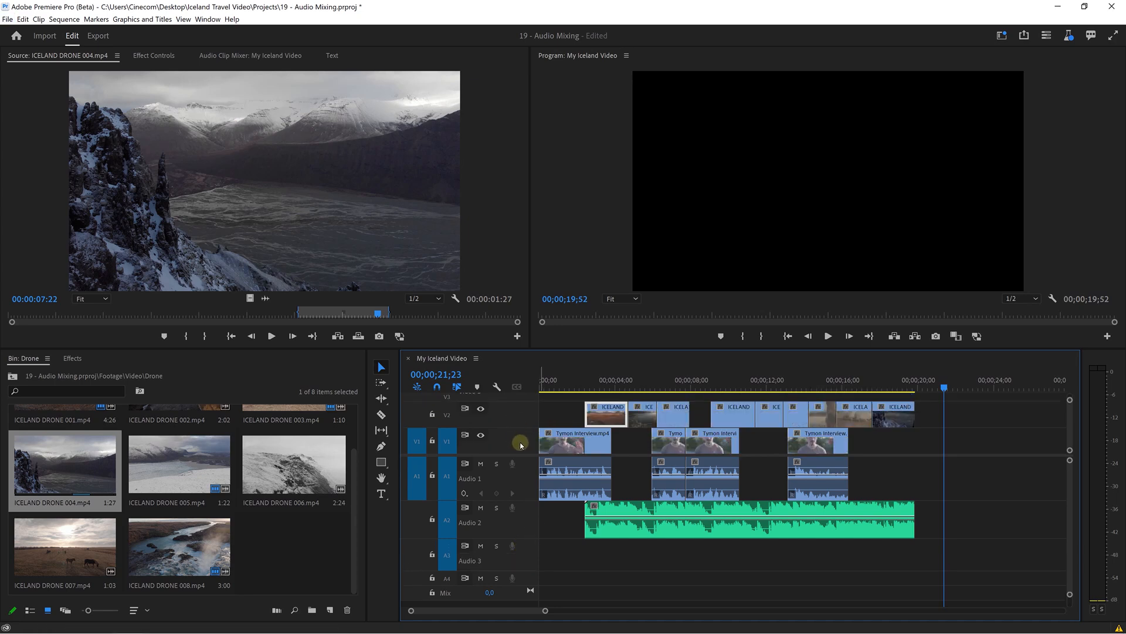
double_click(520, 444)
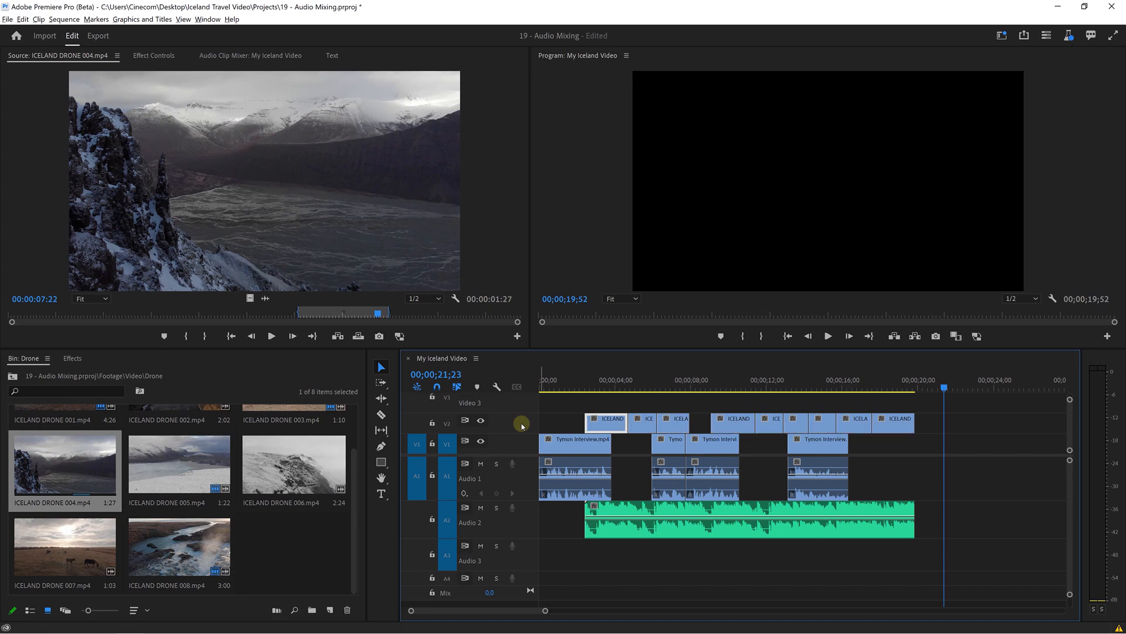
left_click_drag(523, 454, 523, 448)
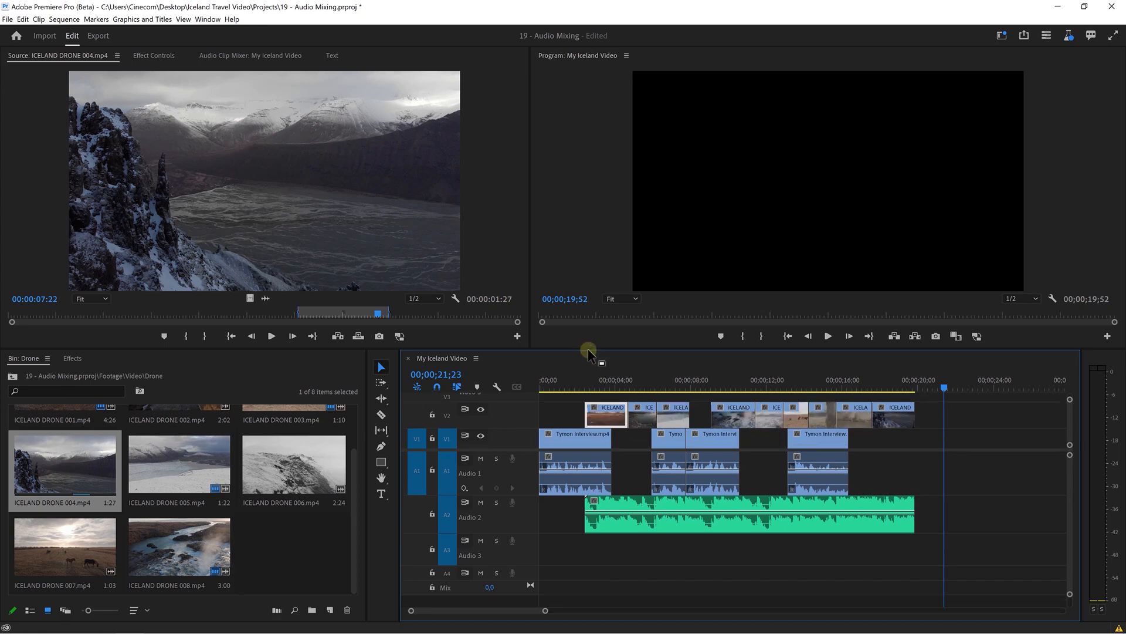
left_click_drag(588, 351, 588, 309)
Go up from the Drone bin to Footage and open the Sound Effects bin inside Audio
left_click(12, 335)
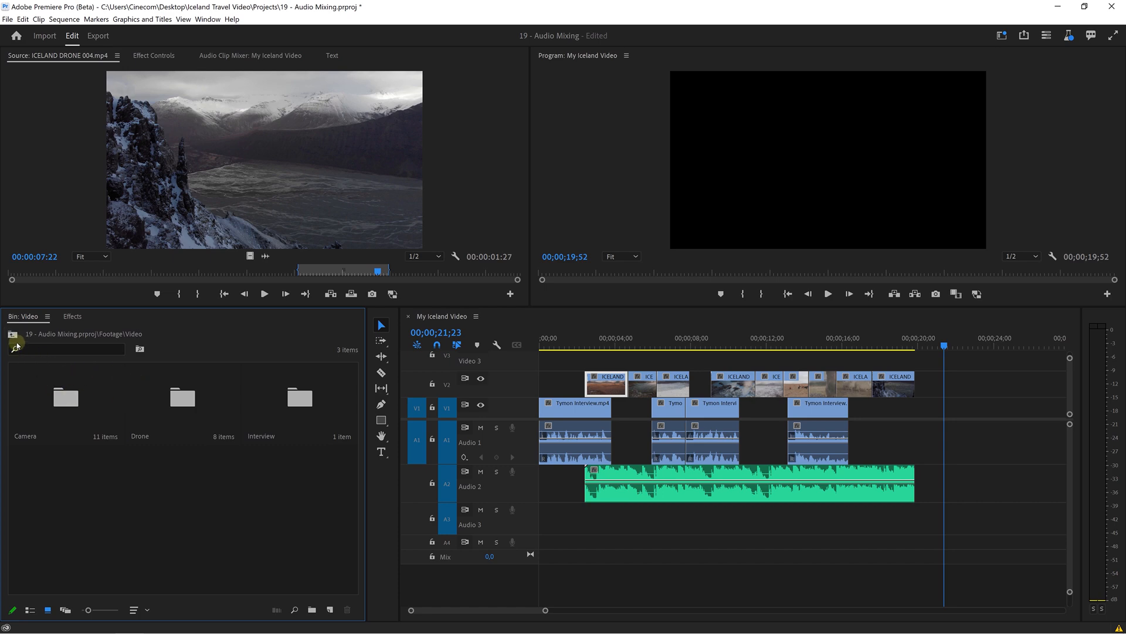
left_click(13, 335)
double_click(184, 389)
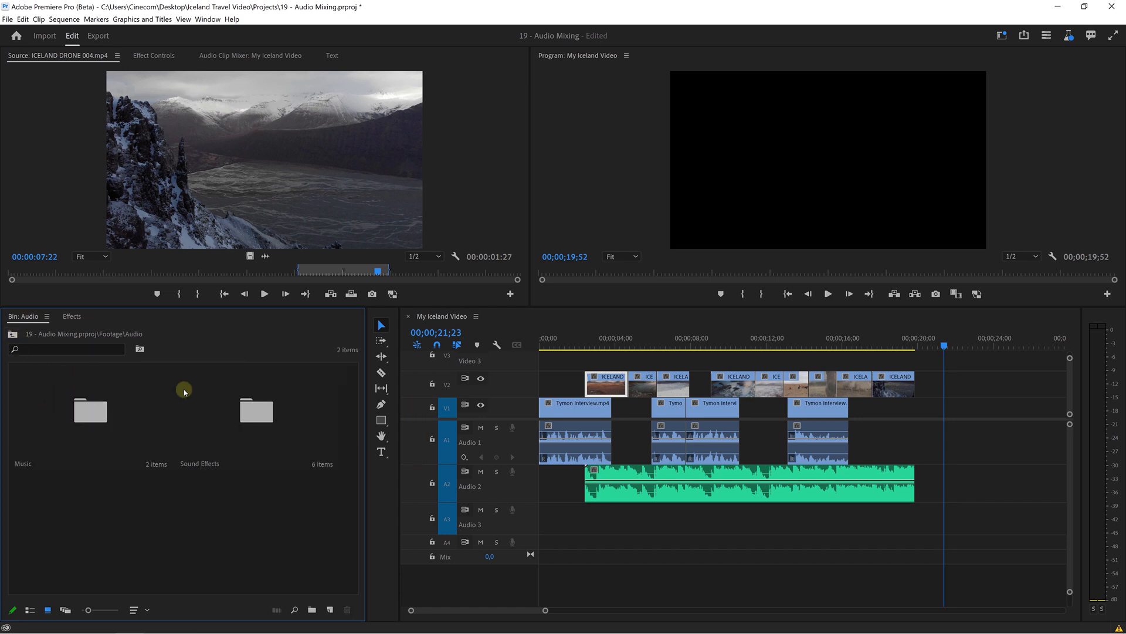
double_click(265, 406)
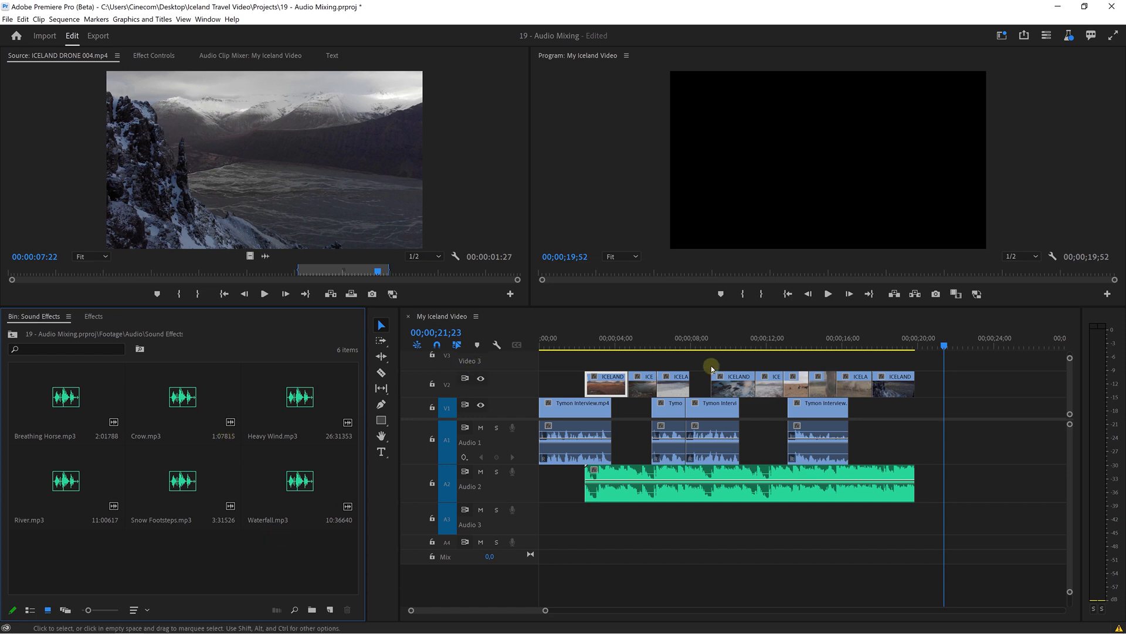
Mute Audio 1 and Audio 2, and park the playhead on the horse shot at 00;00;14;46
left_click_drag(808, 337, 827, 342)
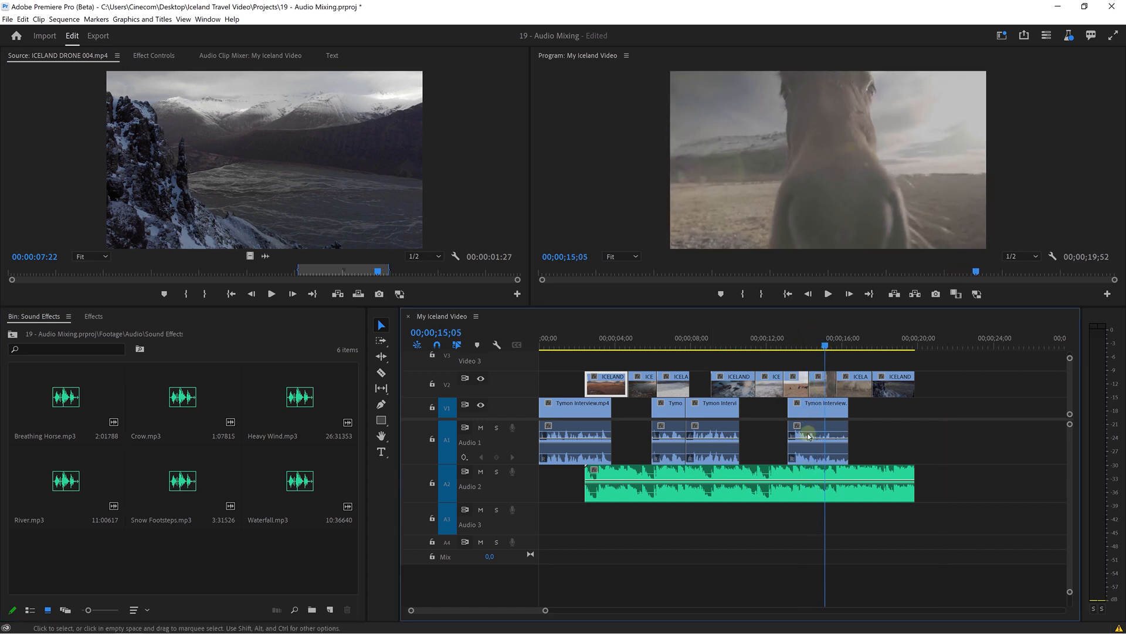
left_click(481, 428)
left_click(480, 471)
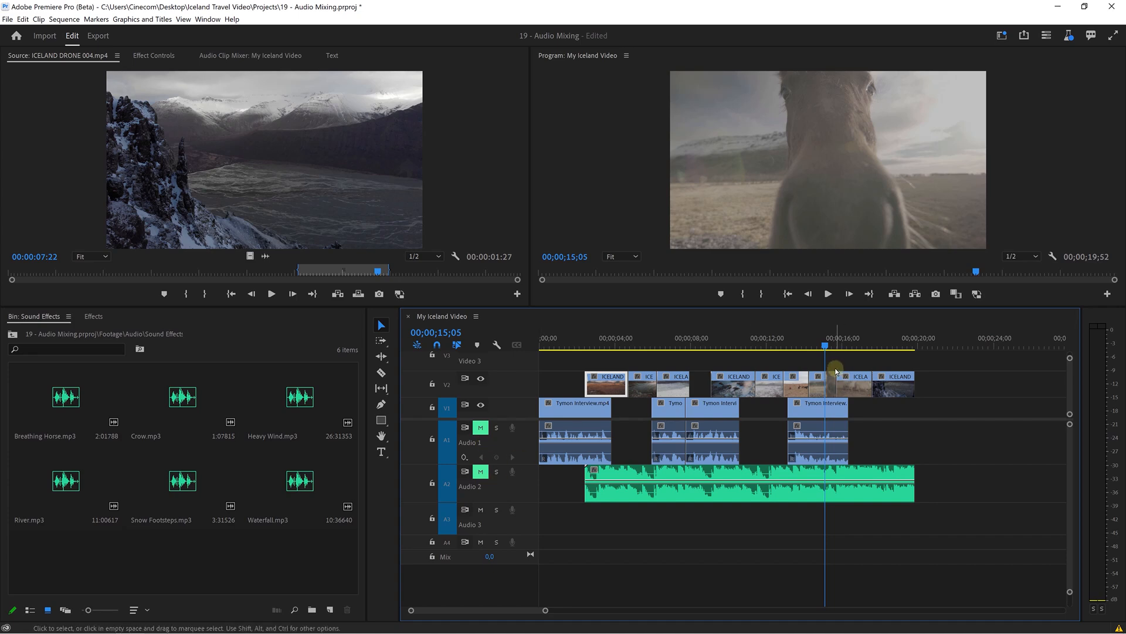
left_click_drag(831, 354, 819, 350)
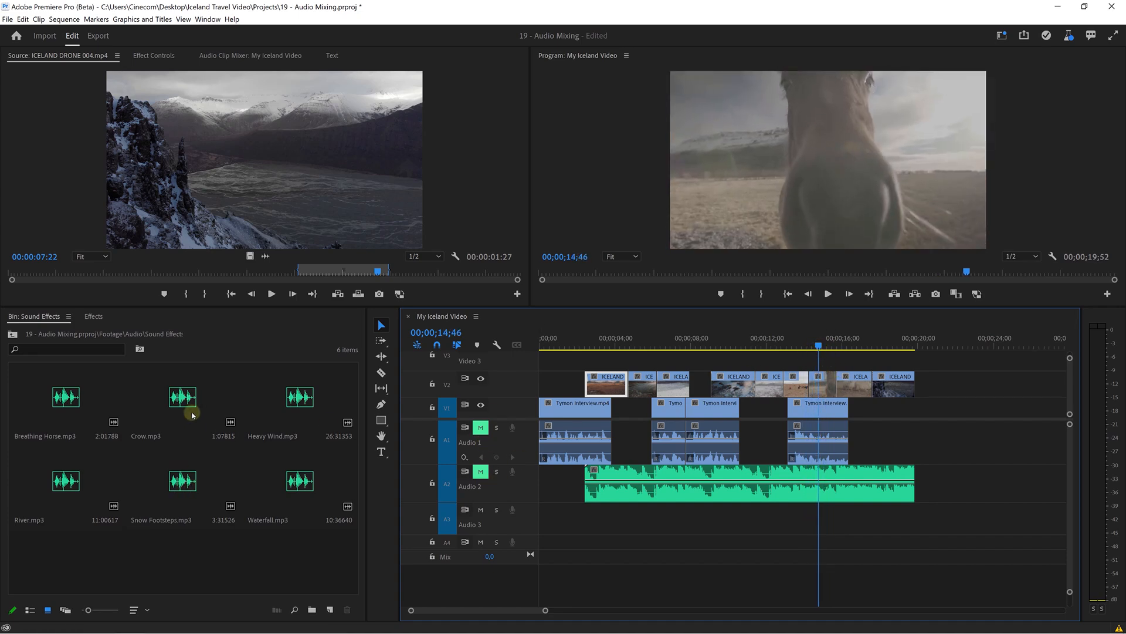
Load Breathing Horse.mp3 from the Sound Effects bin as the source clip and audition it
left_click(63, 397)
double_click(64, 403)
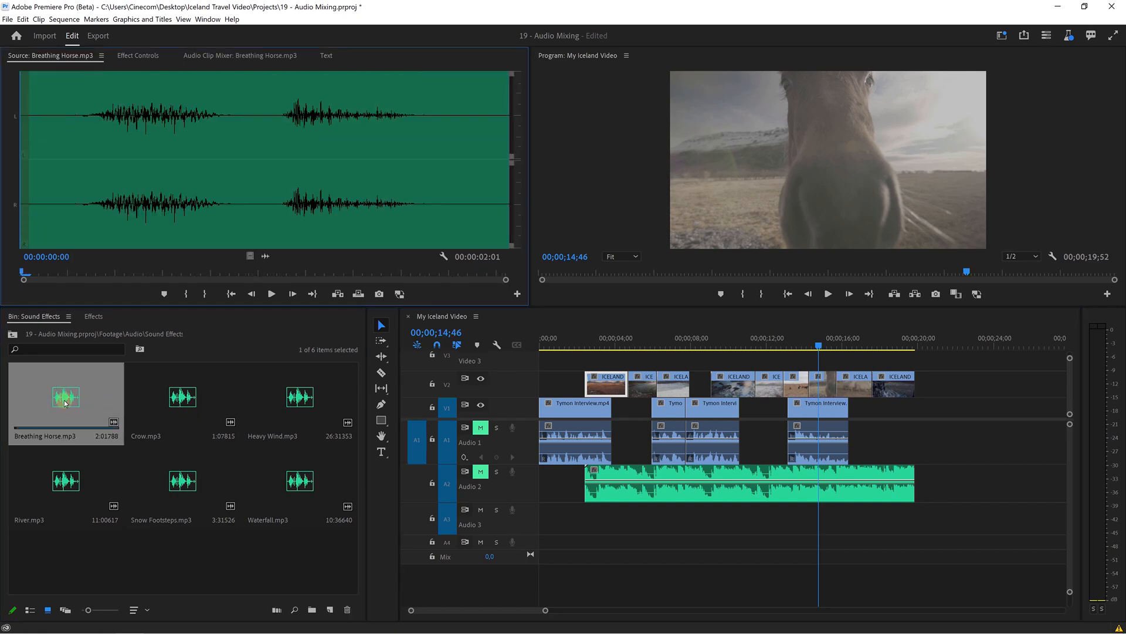
key("space")
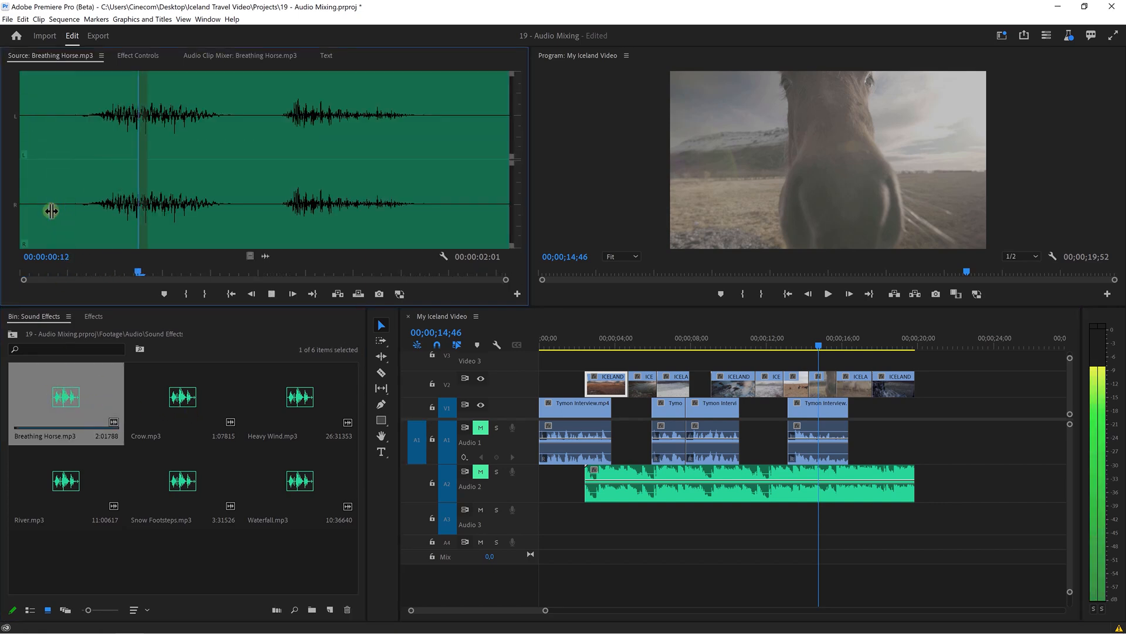
key("space")
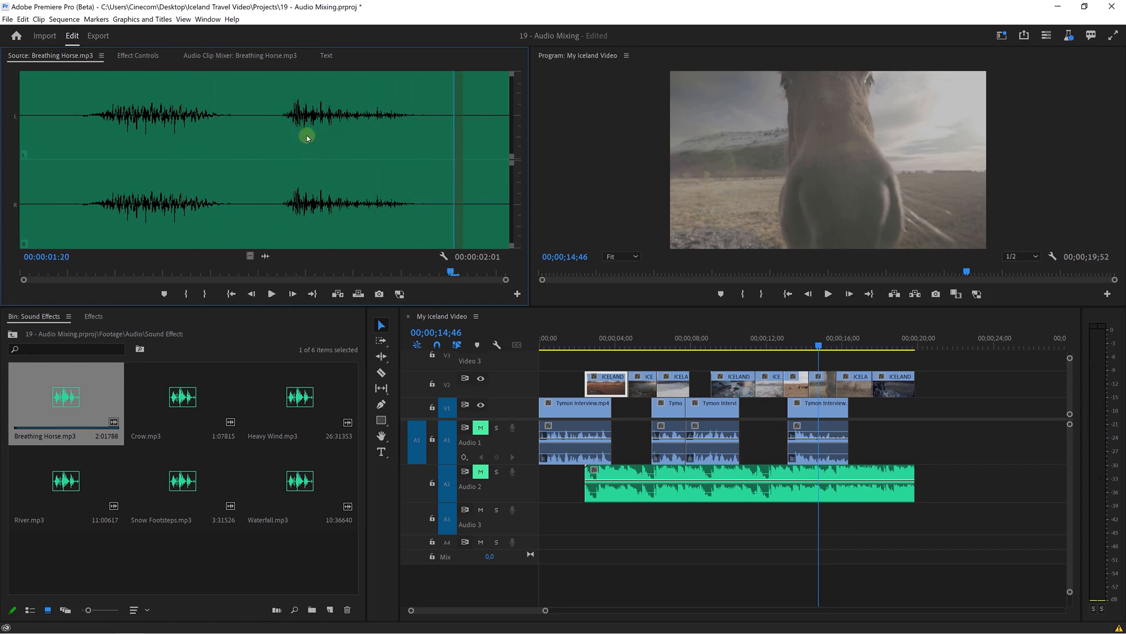
Mark the second breath of Breathing Horse.mp3 from 00:00:01:01 to 00:00:01:18 and place it on Audio 3 at the start of the horse shot
left_click_drag(279, 215, 269, 210)
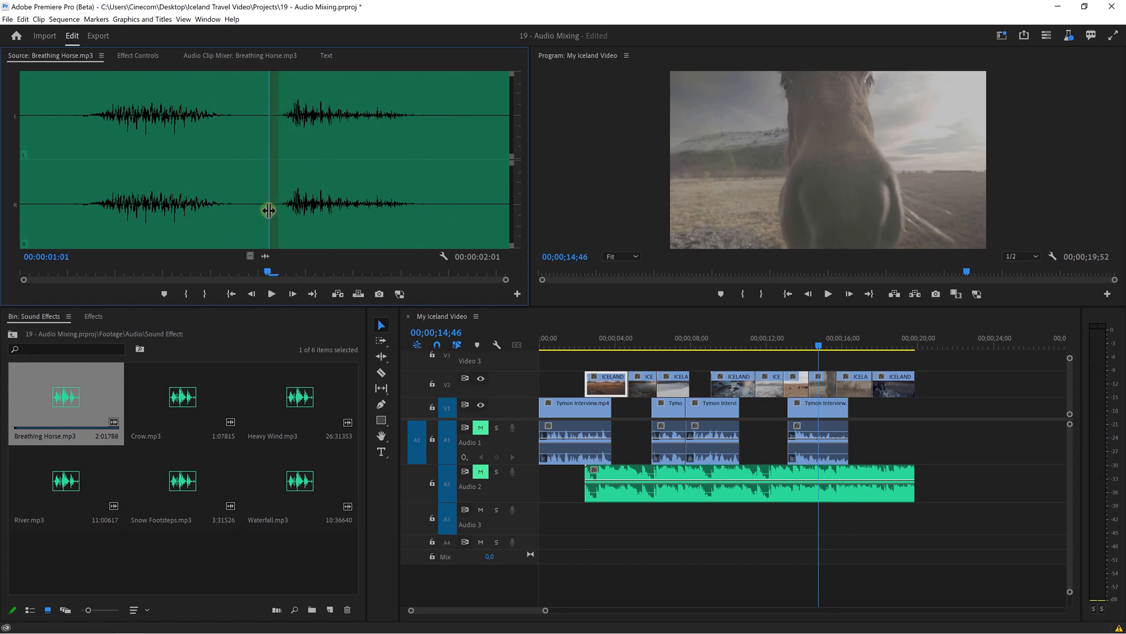
key("i")
left_click(429, 213)
key("o")
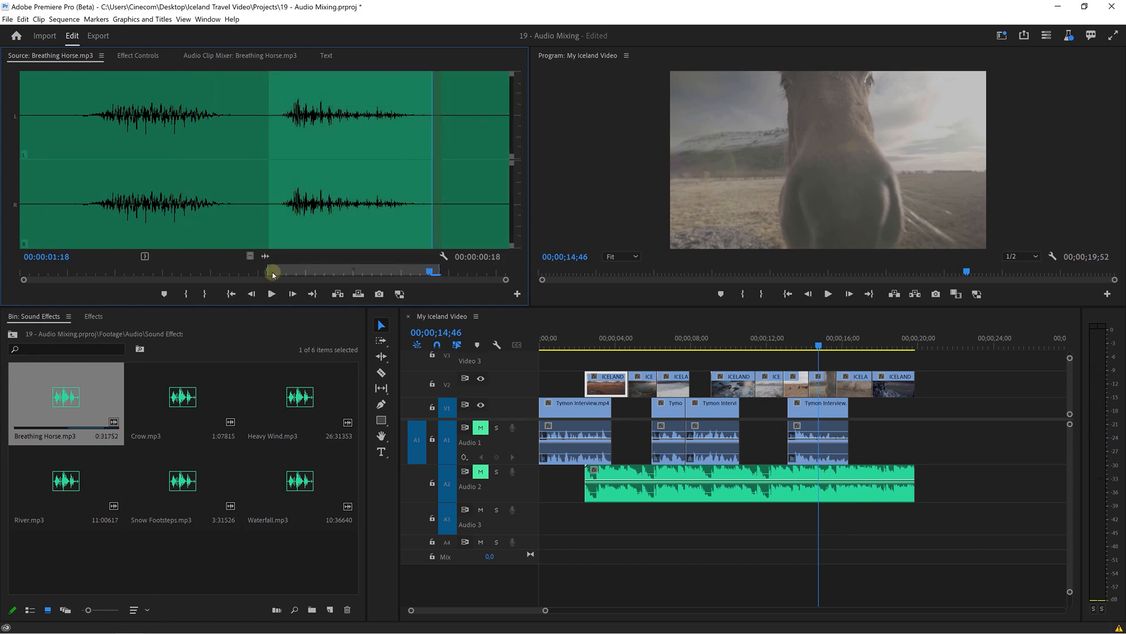
left_click_drag(270, 257, 814, 519)
scroll(789, 517, "up", 3)
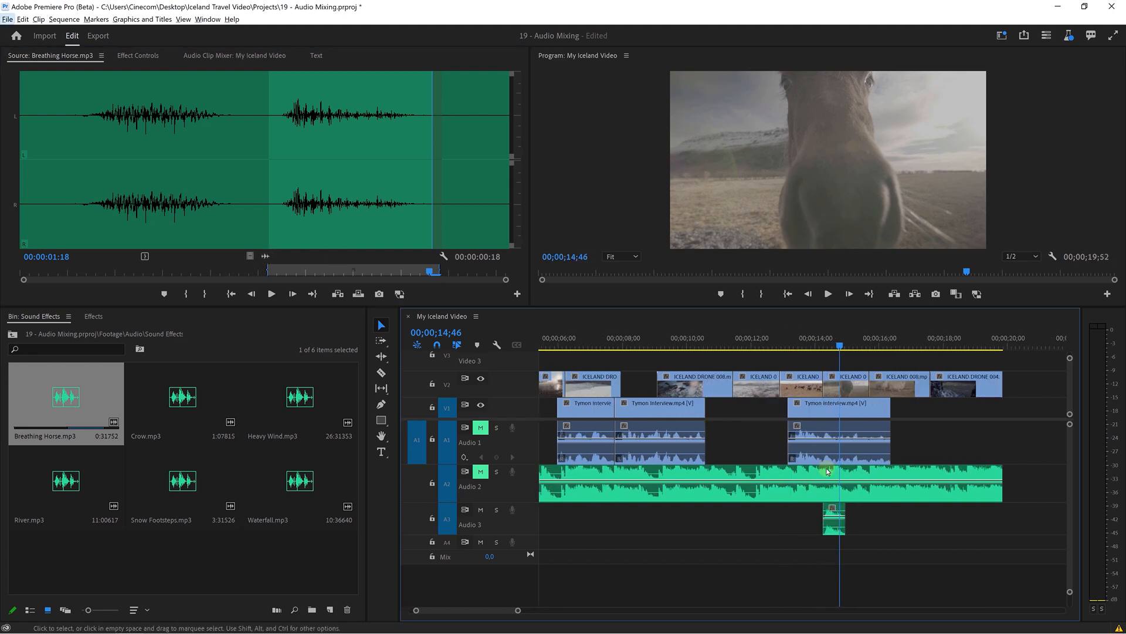
Shift the horse breath clip on Audio 3 slightly later within the horse shot and play the section back to check the sync
left_click_drag(838, 345, 818, 345)
left_click_drag(831, 520, 840, 533)
key("space")
key("space")
key("space")
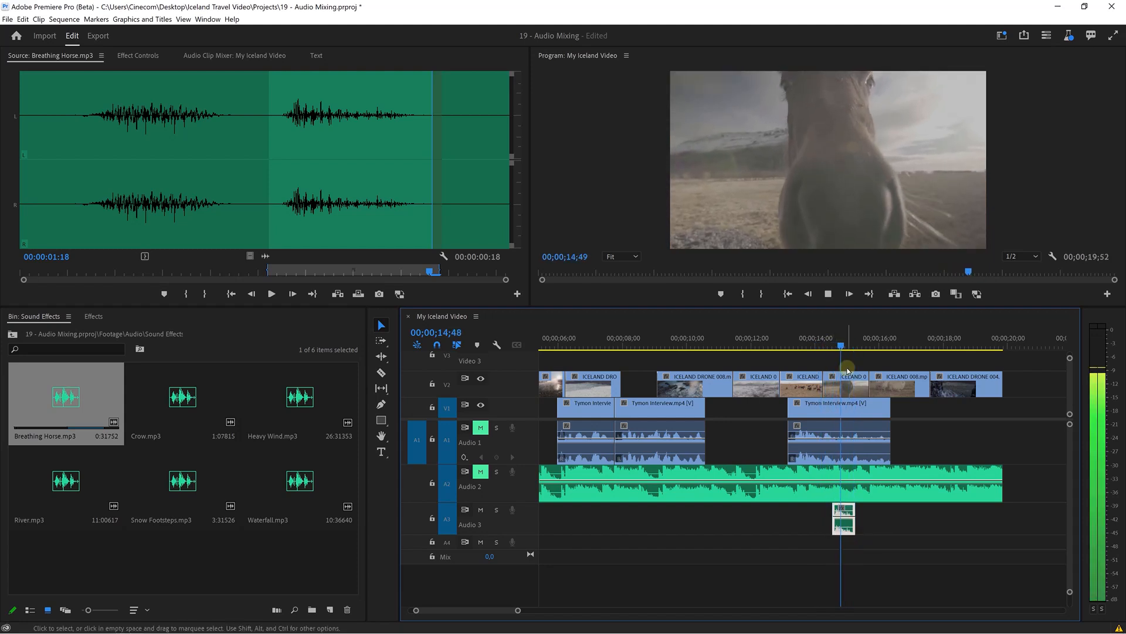
key("space")
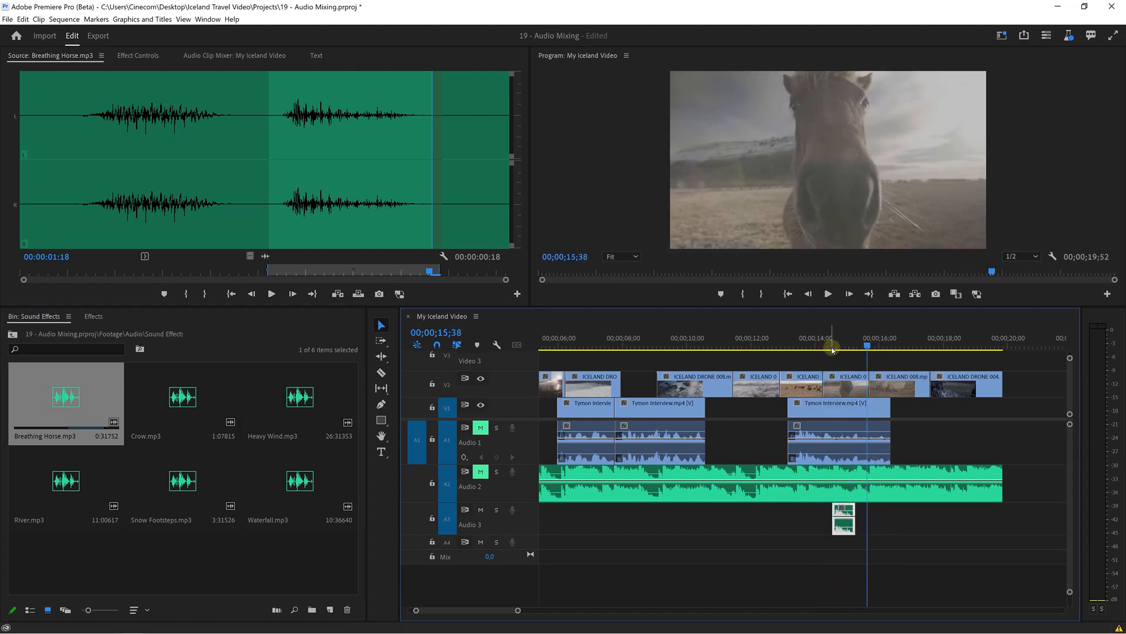
Load Heavy Wind.mp3 as the source clip and park the sequence playhead on the snowy mountain drone shot at 00;00;06;31
double_click(280, 393)
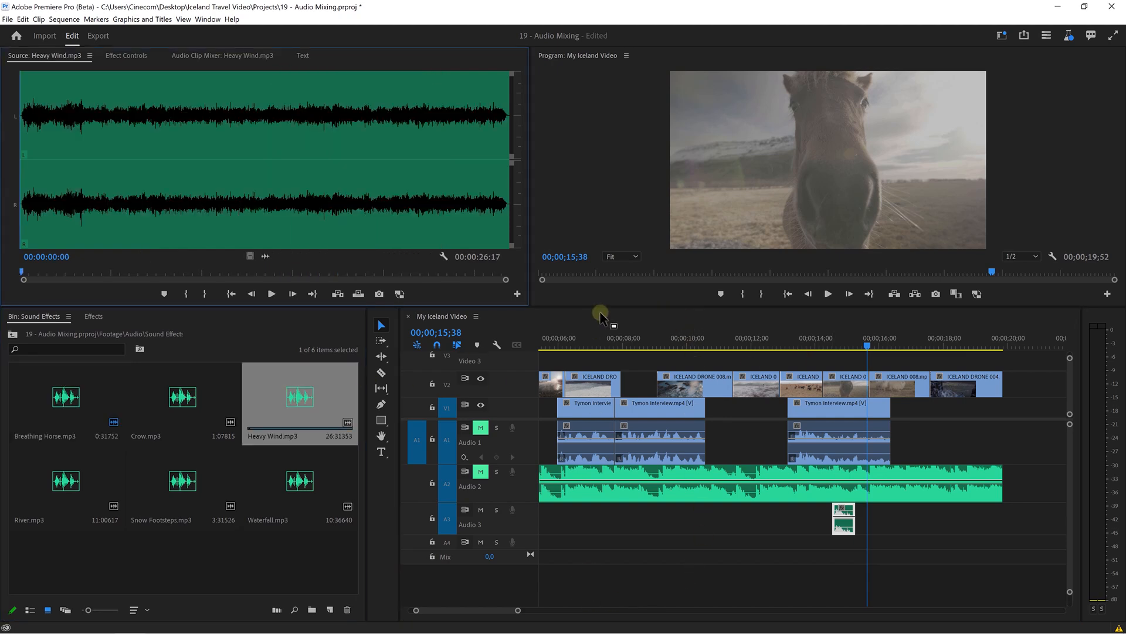
scroll(638, 361, "up", 3)
left_click(680, 343)
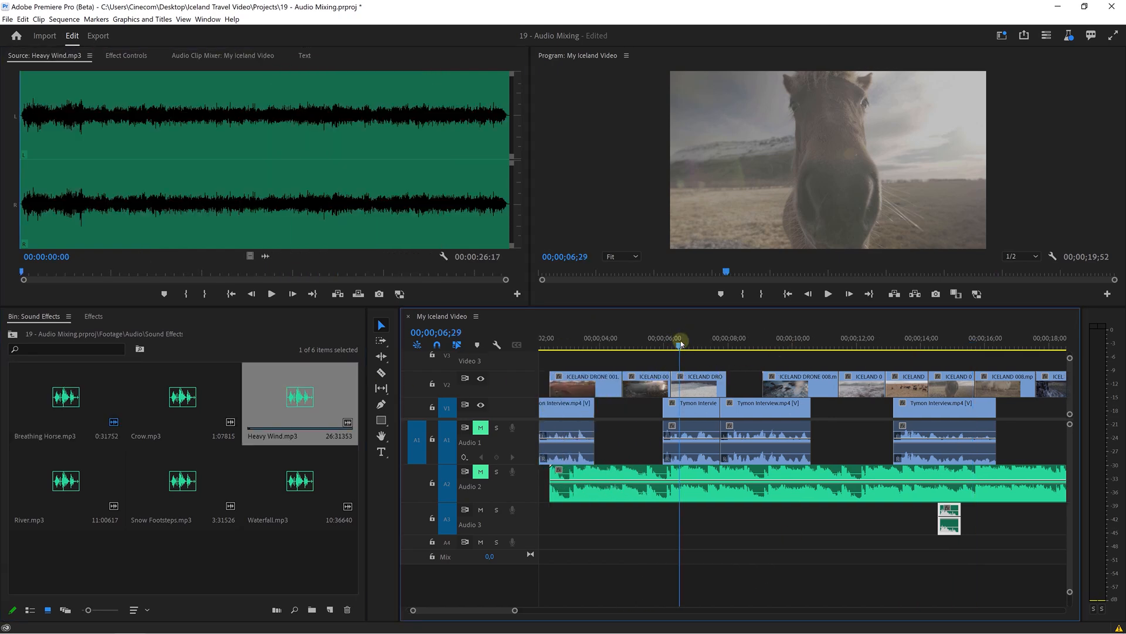
scroll(680, 344, "up", 2)
left_click(645, 344)
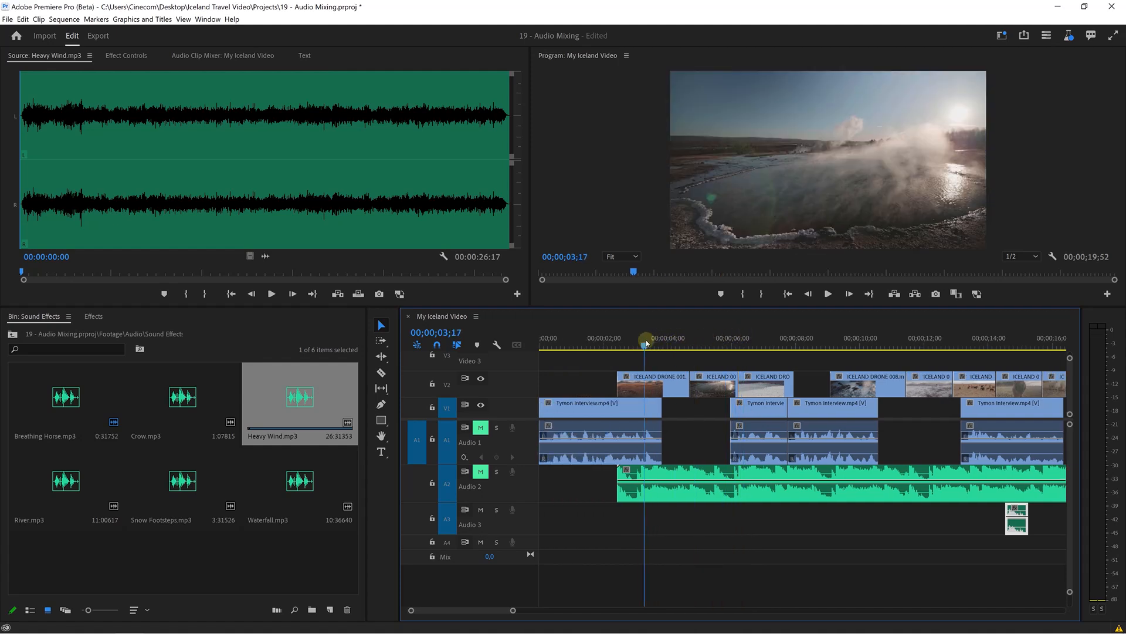
key("space")
left_click(750, 342)
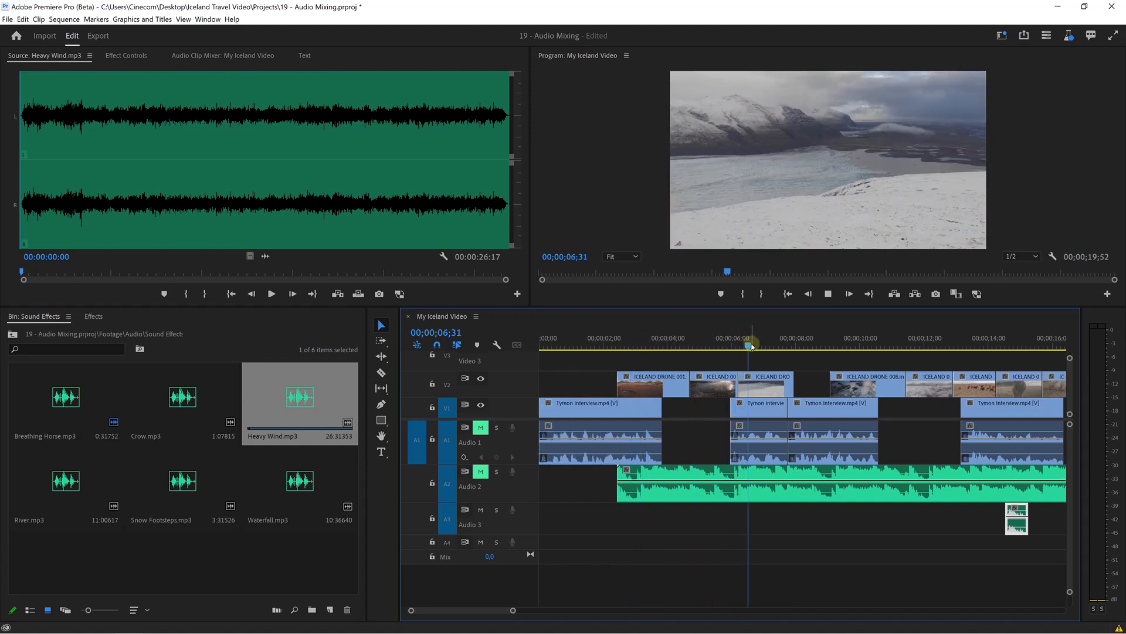
Place a 00:00:02:07 range of Heavy Wind.mp3 ending at 00:00:02:24 on Audio 3, aligned and trimmed to finish with the snowy mountain shot
left_click(241, 296)
left_click(19, 231)
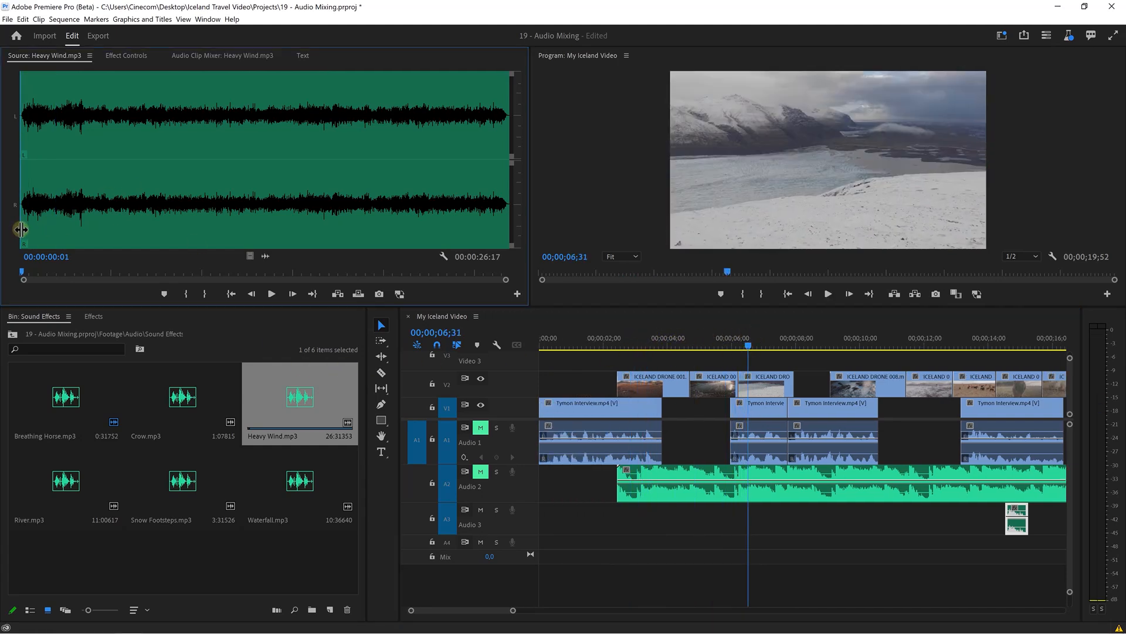
key("space")
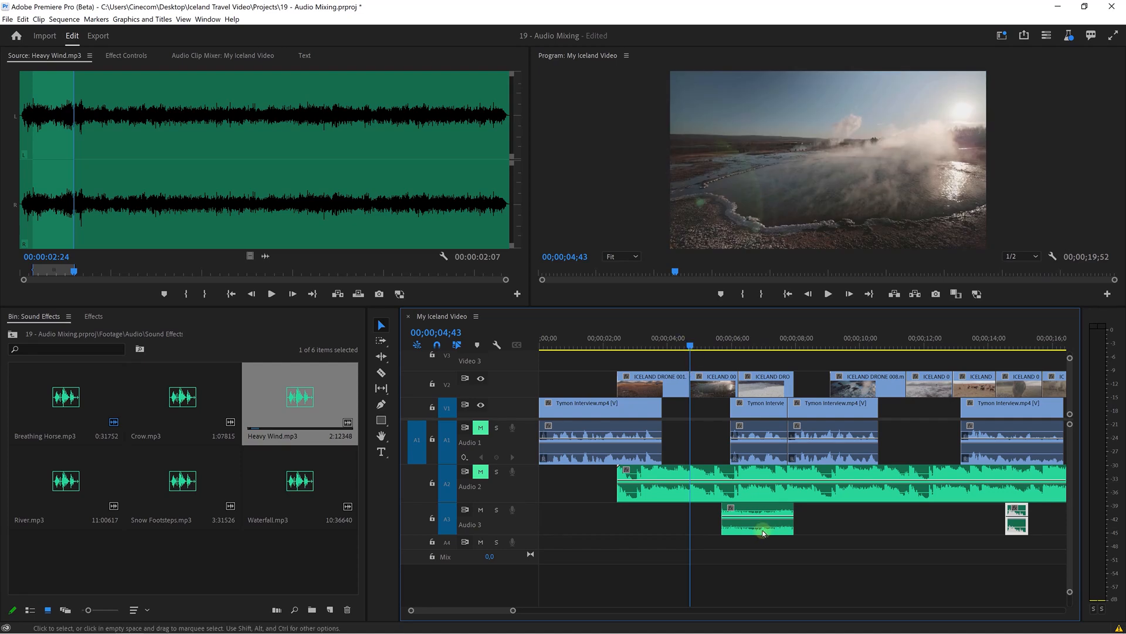
mouse_move(762, 533)
left_mouse_down()
mouse_move(730, 531)
mouse_move(757, 532)
left_mouse_up()
key("space")
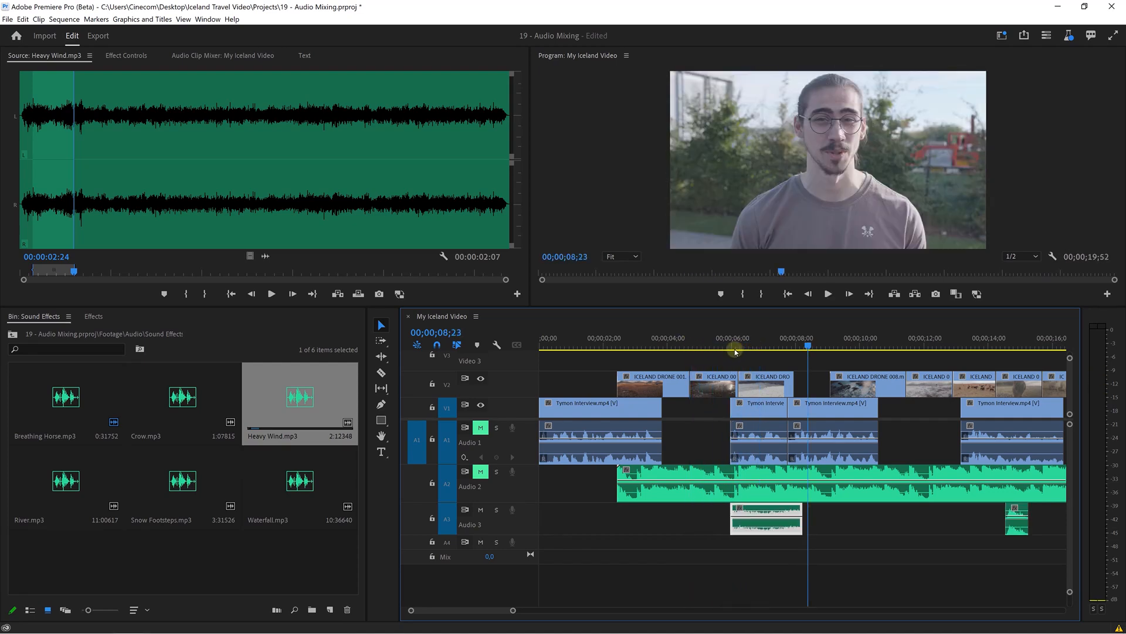
left_click(732, 344)
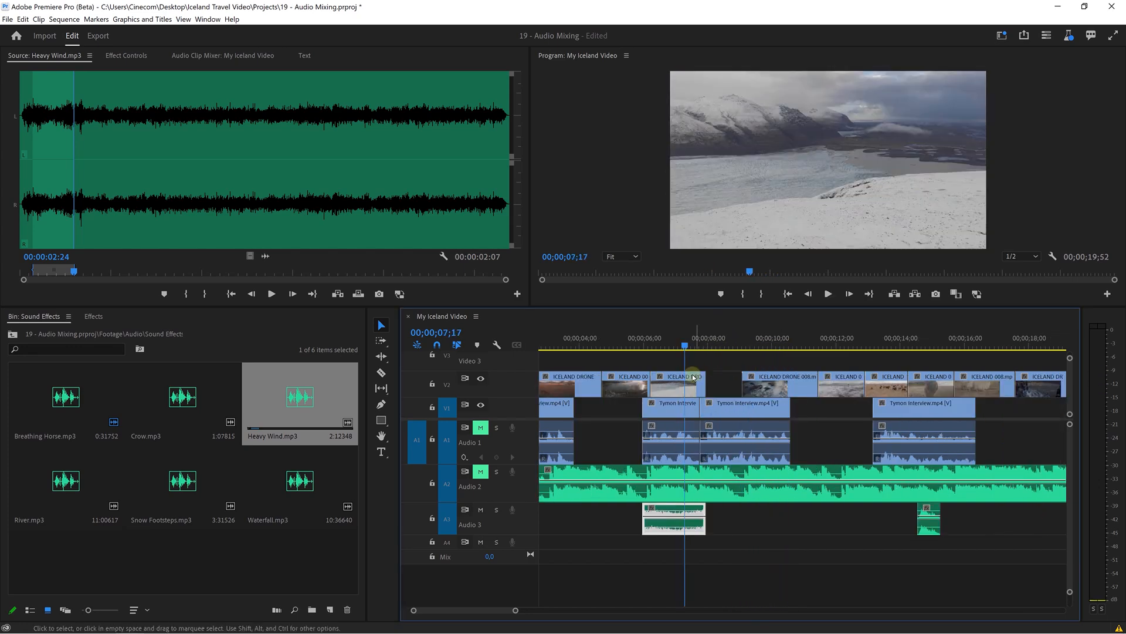
Park the playhead on the snow hiker shot at 00;00;11;48 and mark a 00:00:02:11 range of Heavy Wind.mp3 ending at 00:00:17:00
left_click_drag(691, 351, 832, 338)
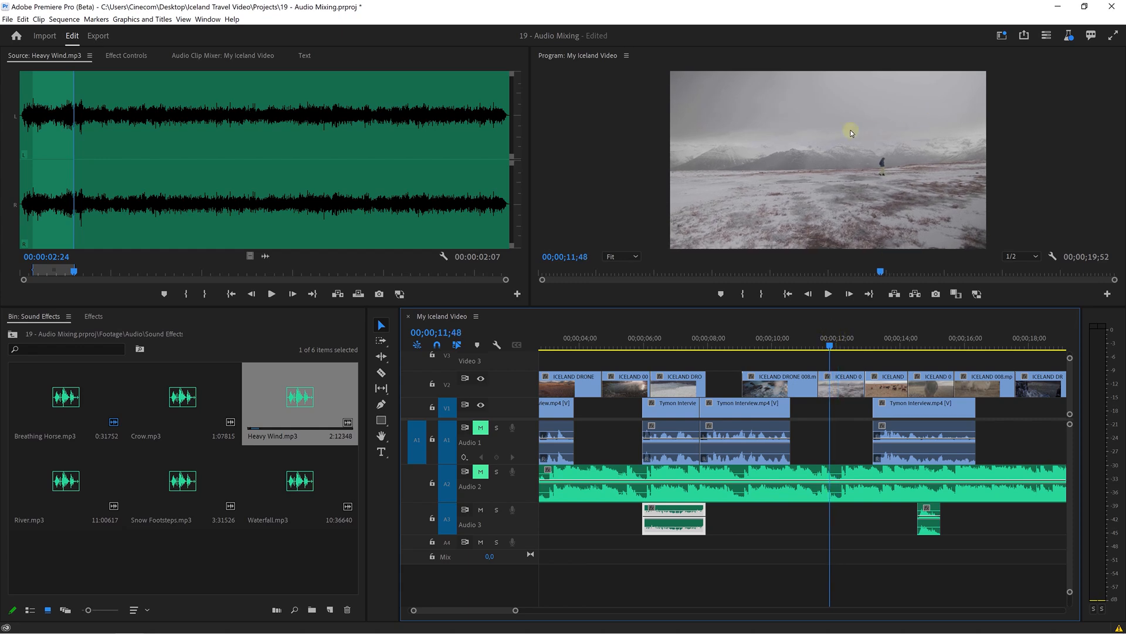
left_click_drag(138, 196, 118, 204)
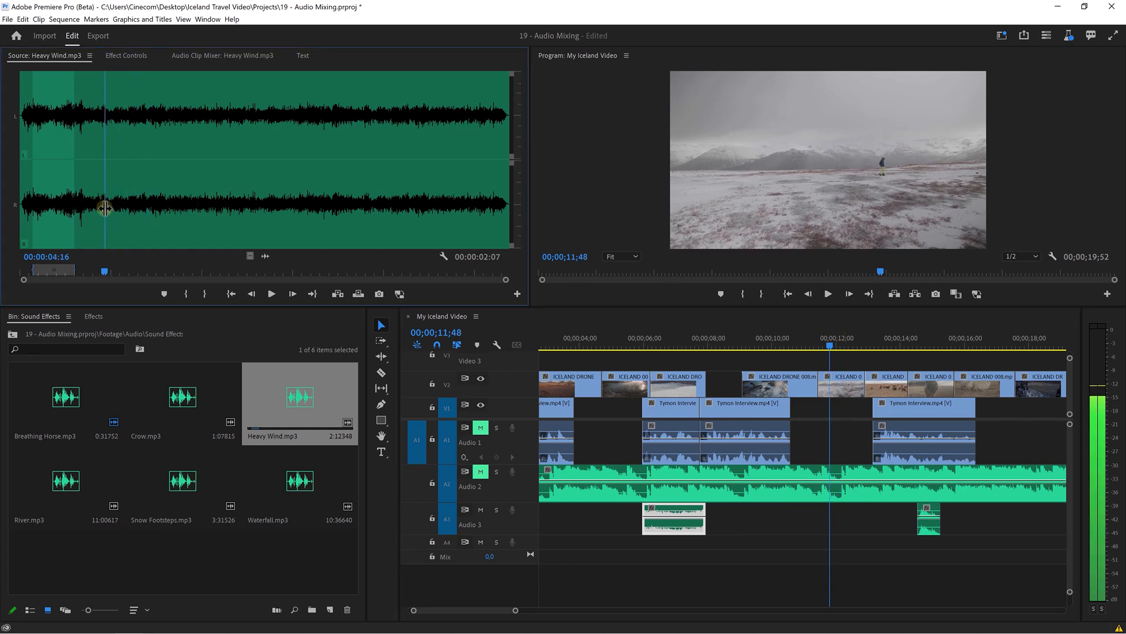
key("i")
left_click_drag(287, 219, 332, 221)
key("o")
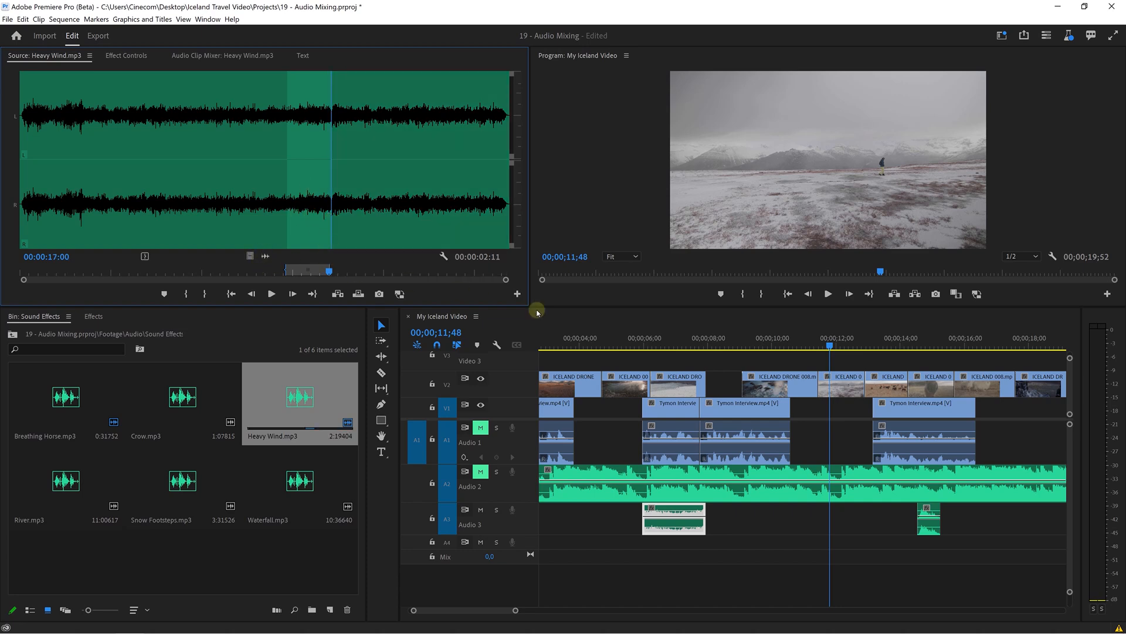
Place the marked wind range on Audio 3 at the start of the hiker shot and trim it to the shot's end
left_click_drag(537, 310, 816, 521)
left_click_drag(895, 520, 863, 523)
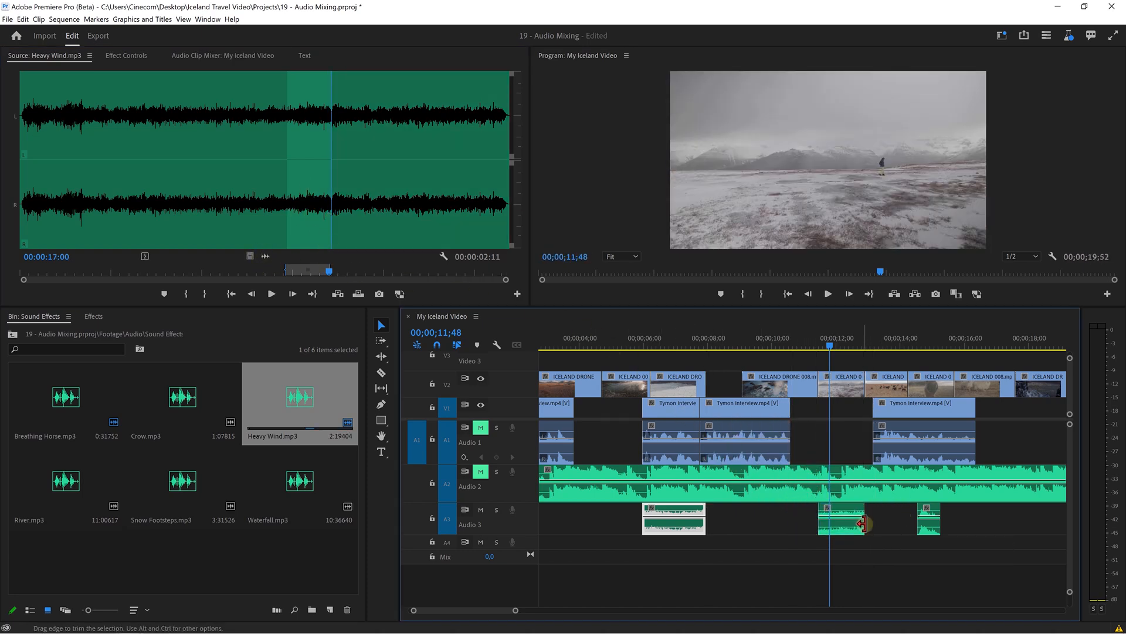
left_click(887, 558)
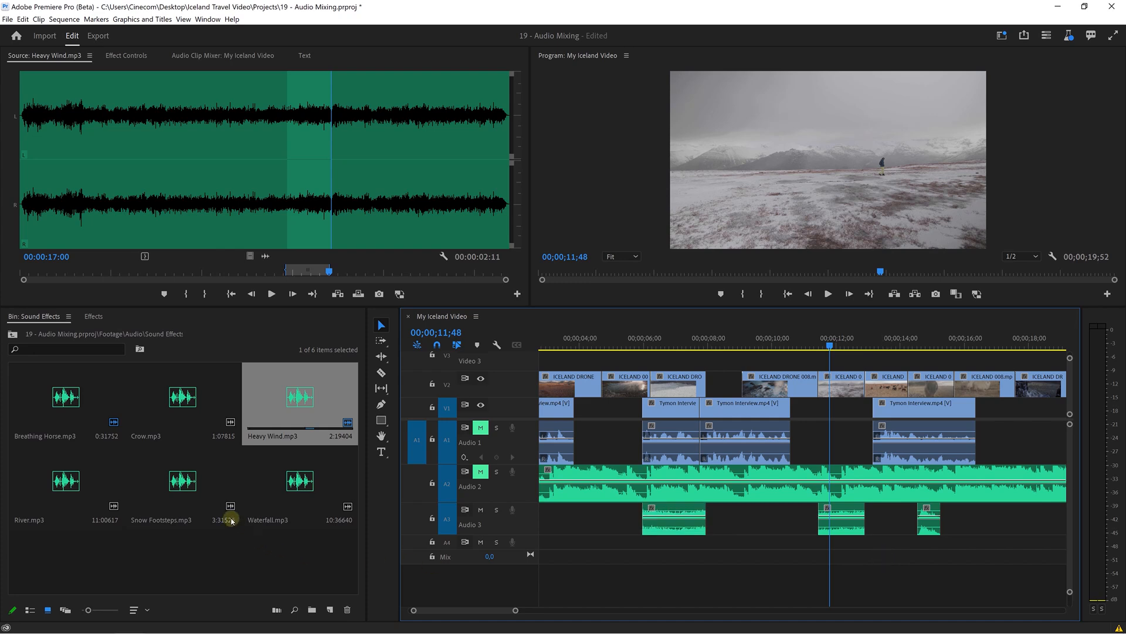
Audition Snow Footsteps.mp3, mark its first footstep up to 00:00:00:16 and place it on Audio 4 at 00;00;11;48
double_click(185, 477)
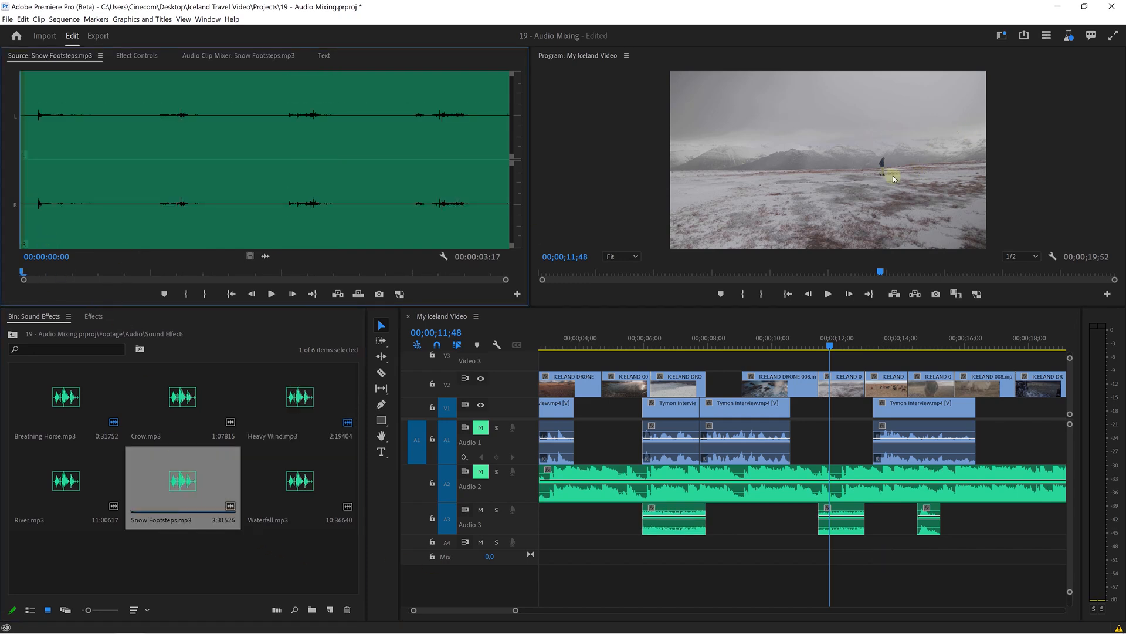
key("space")
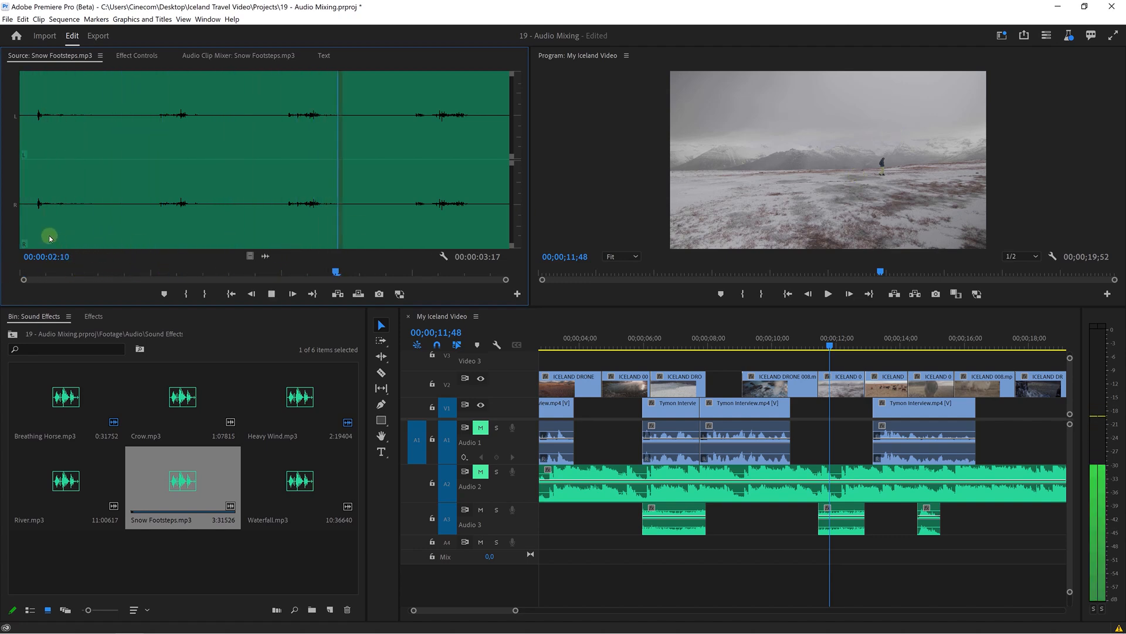
left_click(28, 229)
key("i")
key("space")
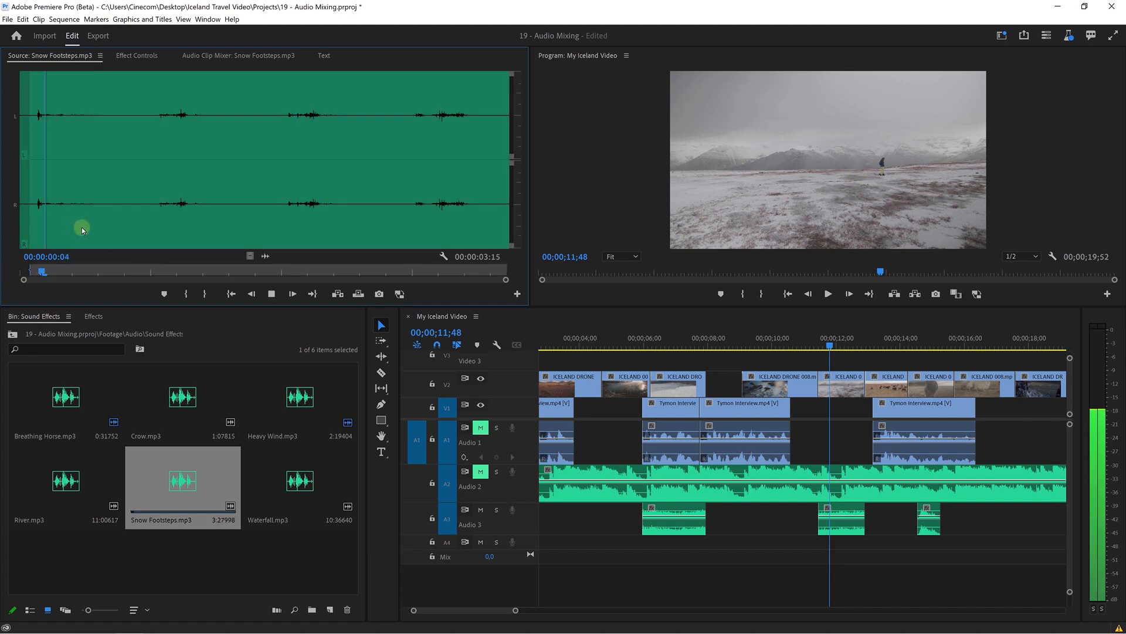
key("space")
key("o")
left_click_drag(265, 256, 822, 539)
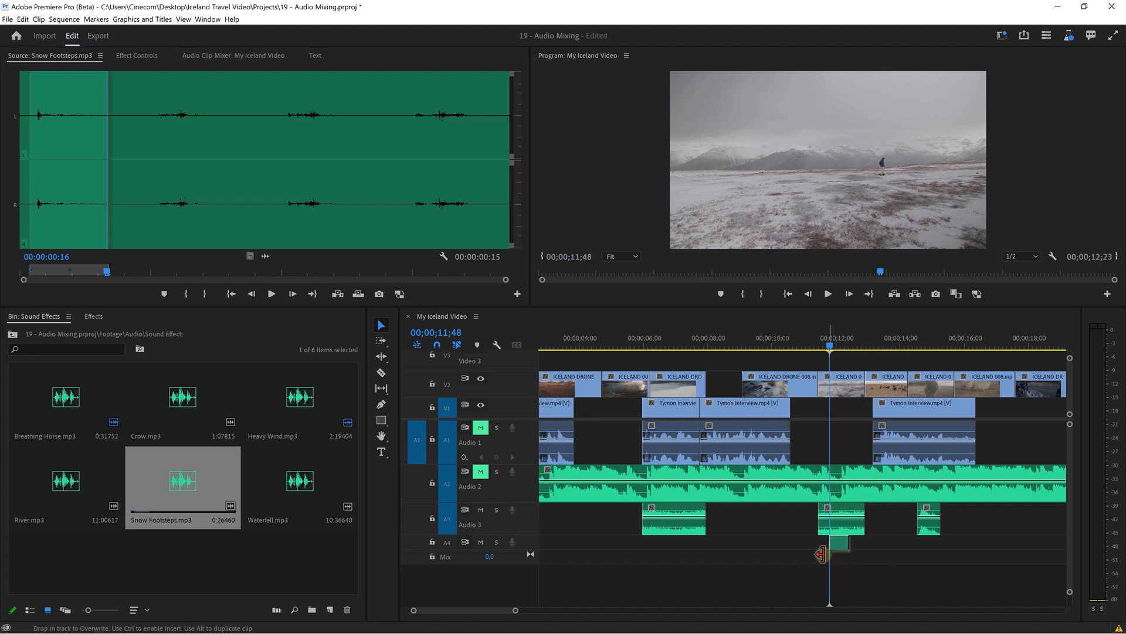
Expand Audio 4, move the first footstep clip back to 00;00;11;42 and play it against the hiker shot
key("=")
key("=")
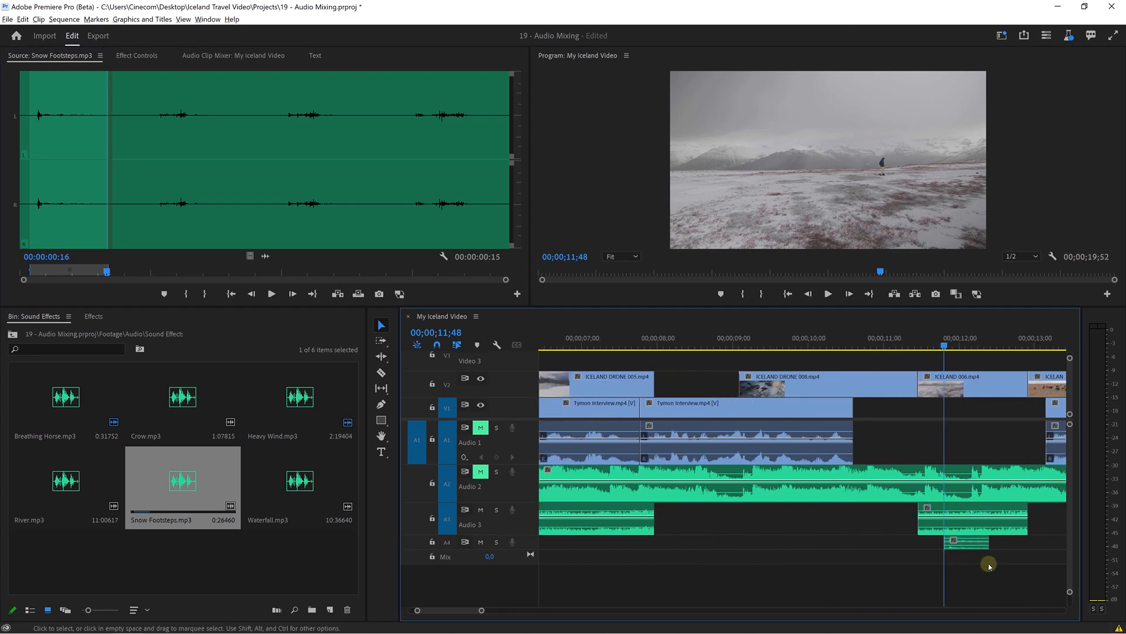
double_click(523, 542)
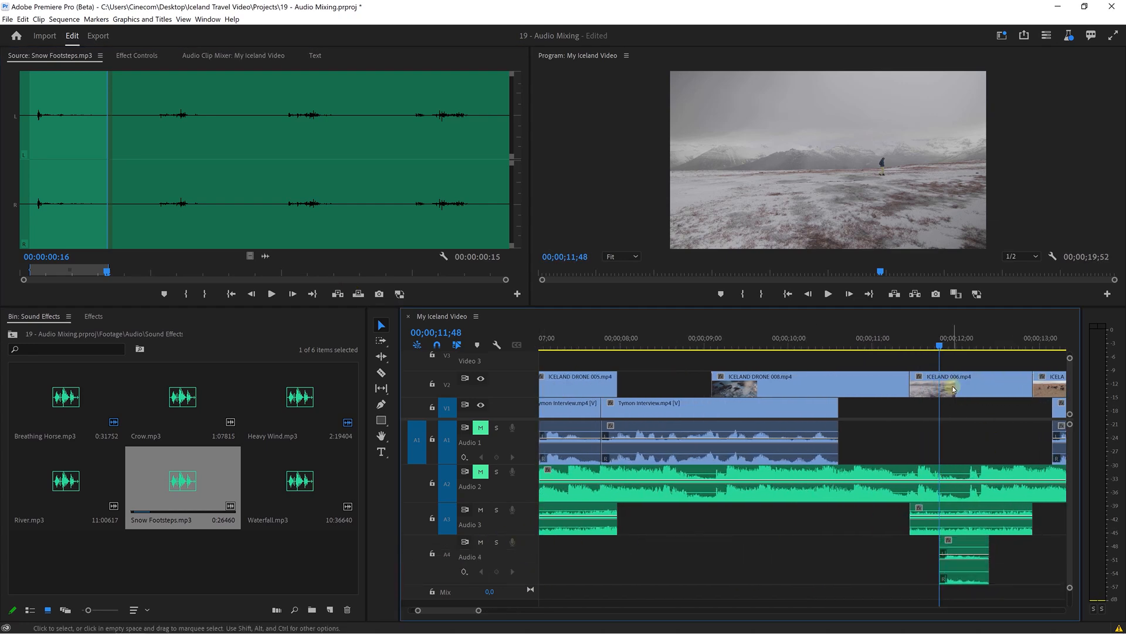
left_click_drag(913, 346, 932, 359)
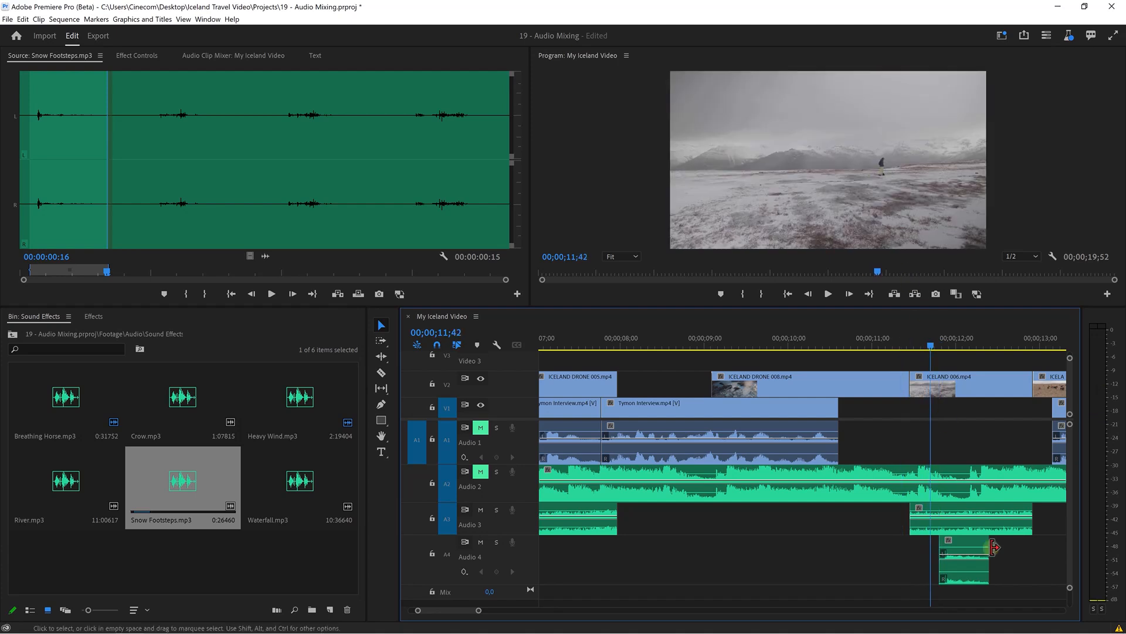
mouse_move(963, 580)
left_mouse_down()
mouse_move(962, 597)
mouse_move(955, 569)
left_mouse_up()
key("space")
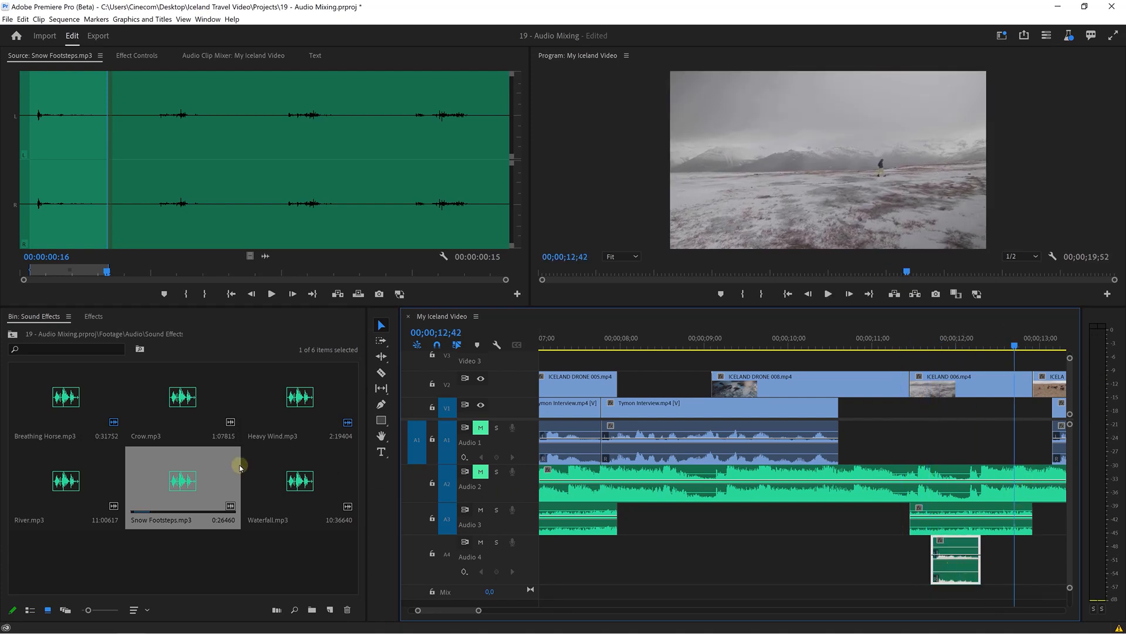
Mark the second footstep of Snow Footsteps.mp3 from 00:00:00:24 to 00:00:01:11 and place it on Audio 4 after the first footstep
left_click_drag(241, 222, 147, 240)
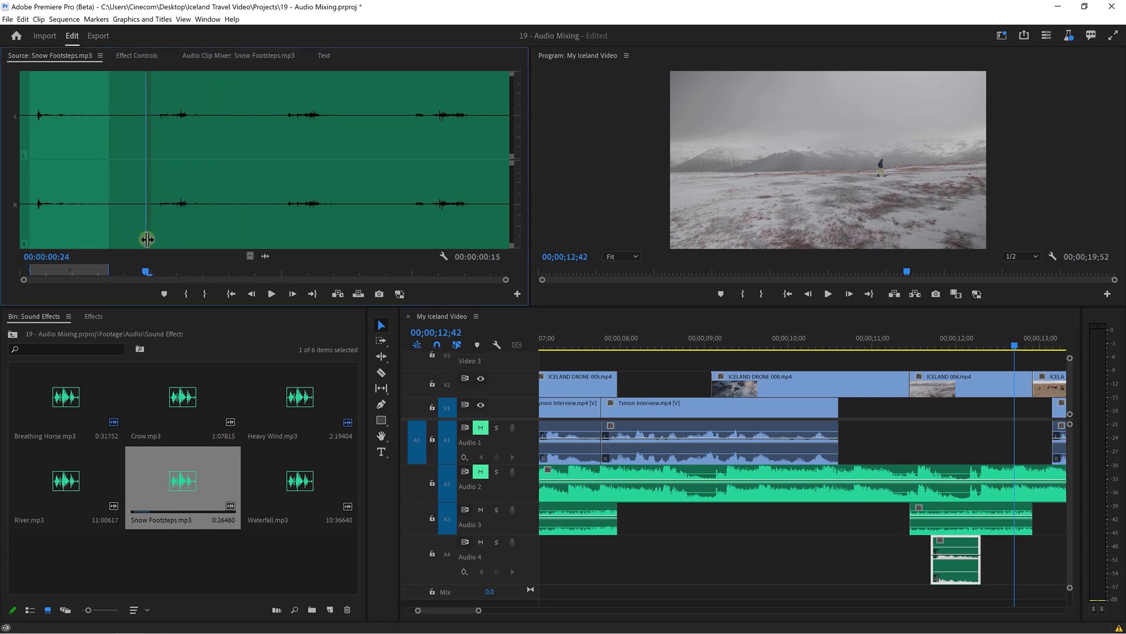
key("i")
key("space")
key("space")
key("o")
left_click_drag(265, 256, 988, 525)
scroll(998, 572, "down", 3)
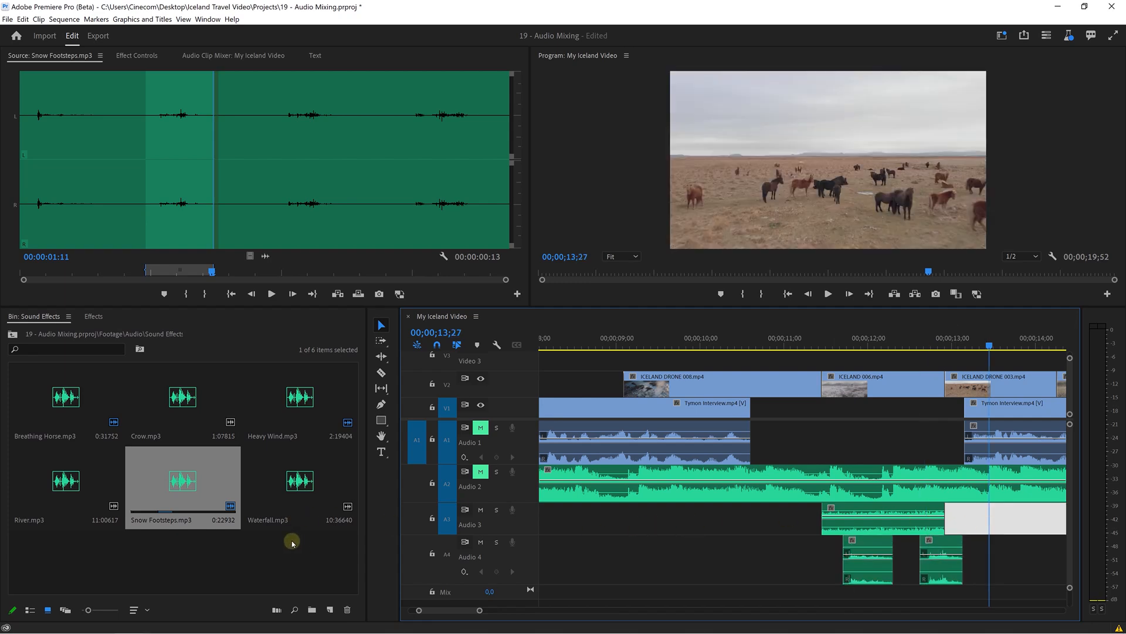
Load and audition River.mp3, then load Waterfall.mp3 as the source clip and audition it
double_click(85, 482)
left_click(211, 226)
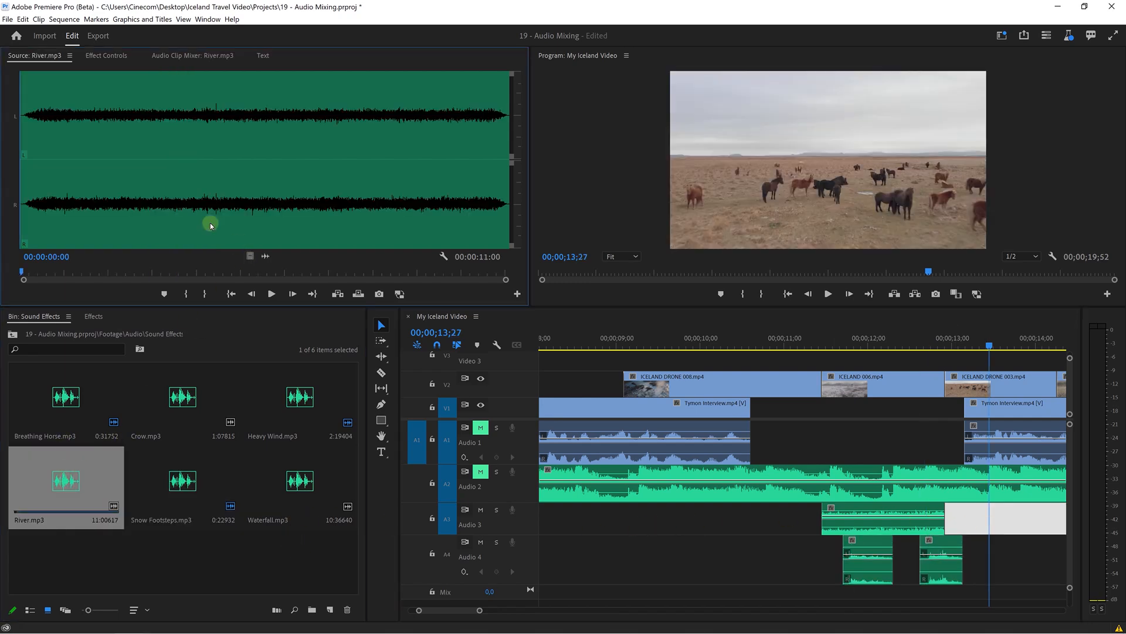
key("space")
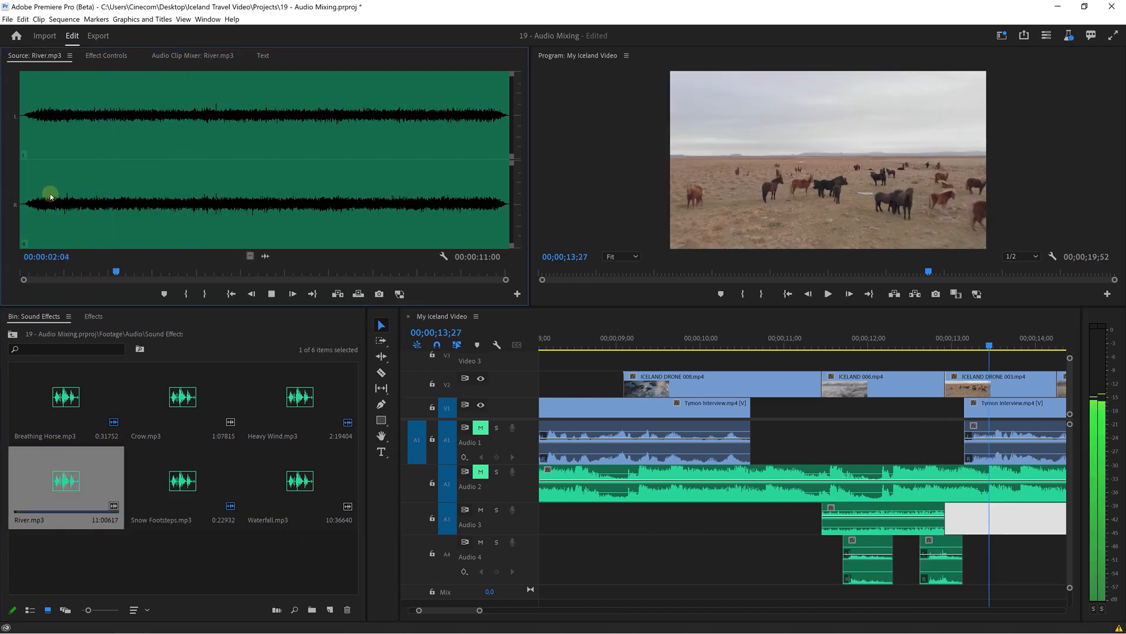
double_click(298, 476)
left_click(91, 176)
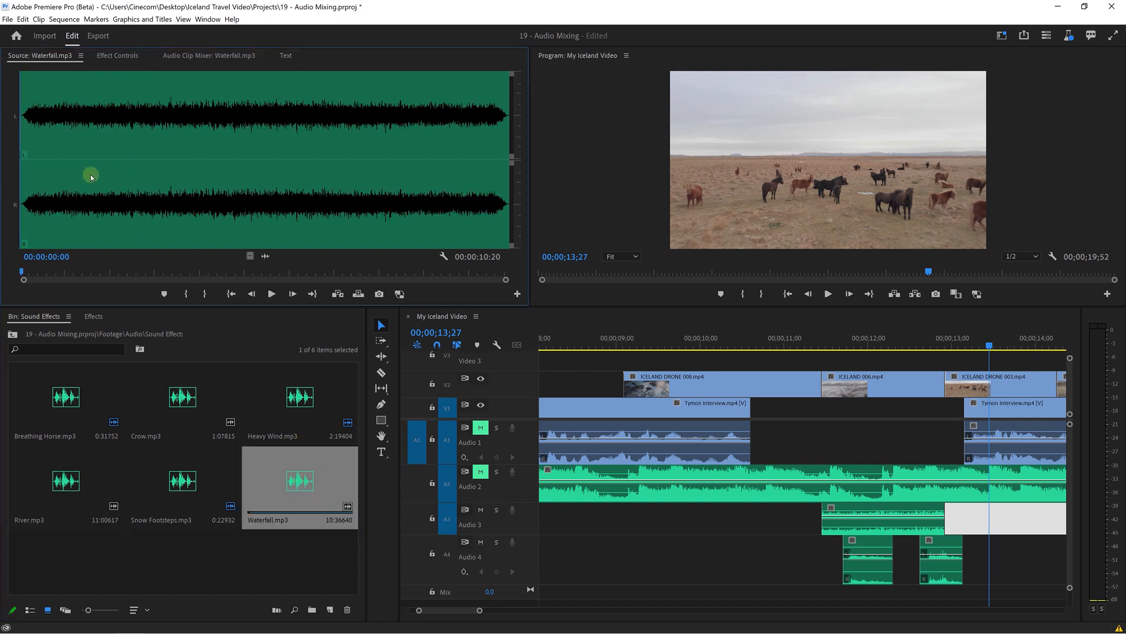
key("space")
key("space")
Play the river drone shot in the sequence from 00;00;09;23 and stop at 00;00;10;59
left_click_drag(286, 217, 695, 543)
left_click(930, 336)
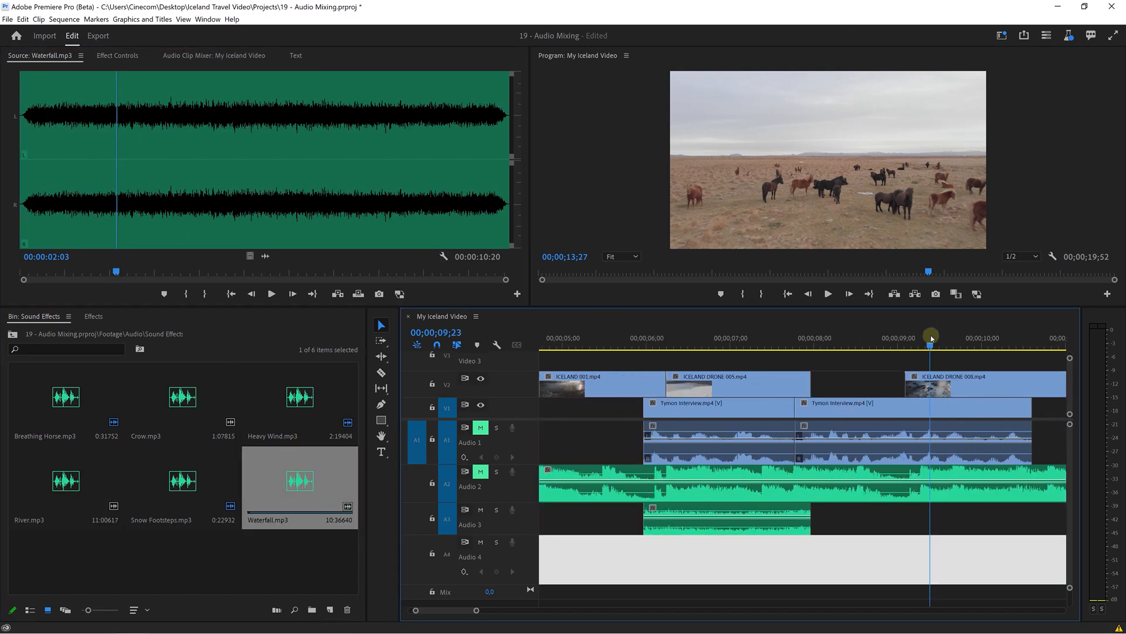
scroll(916, 382, "down", 5)
key("space")
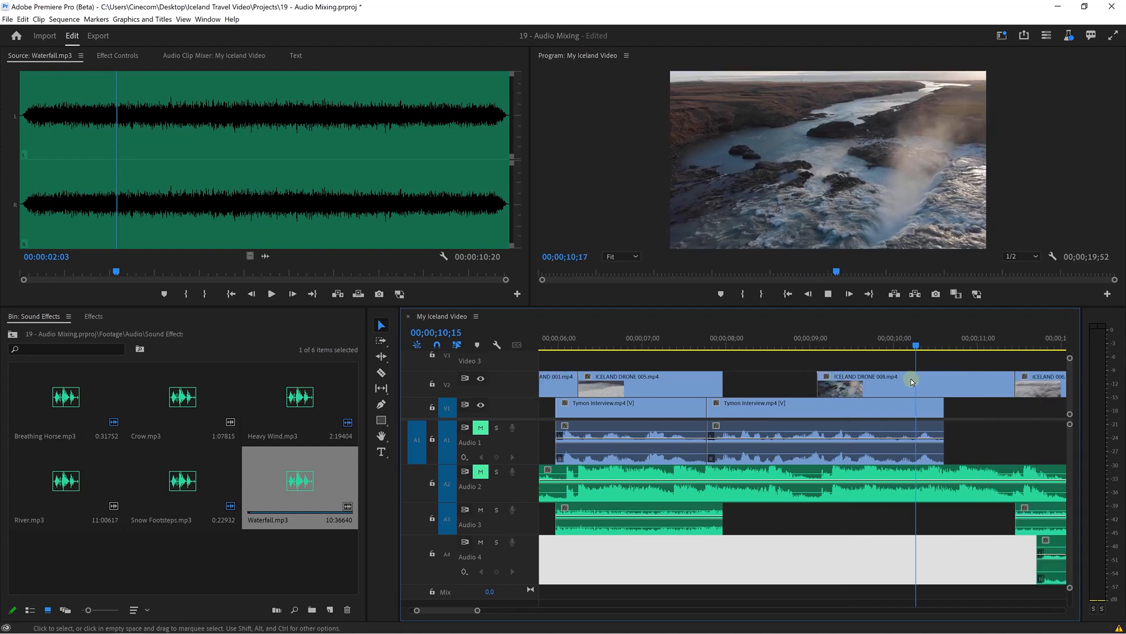
key("space")
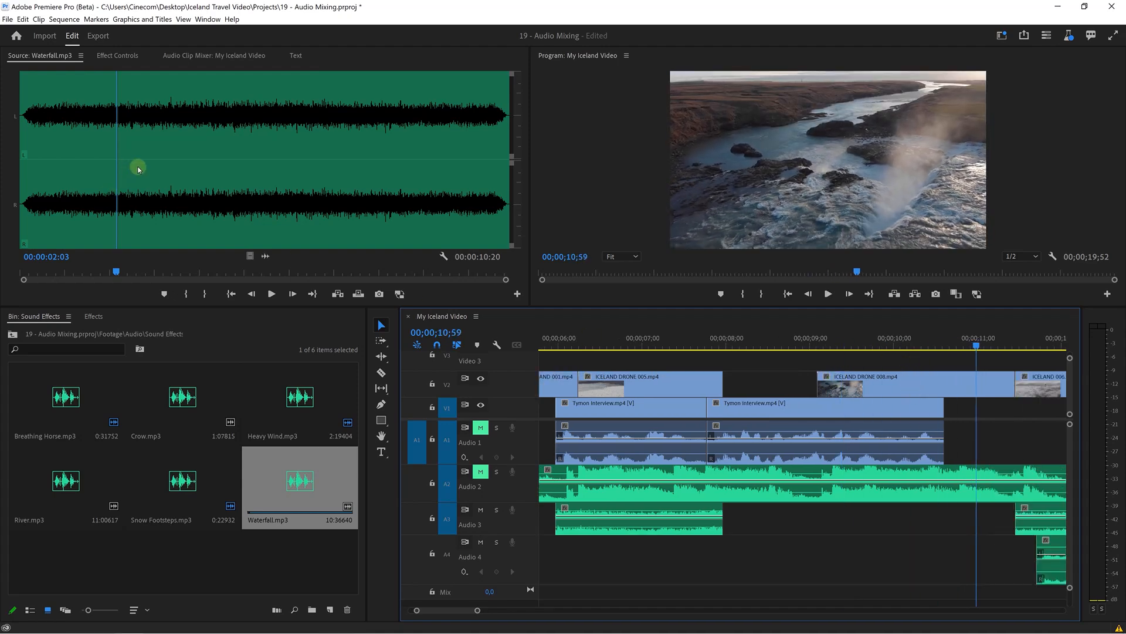
Mark a range of Waterfall.mp3 from 00:00:02:06 to 00:00:02:22
left_click(158, 177)
left_click_drag(118, 181, 122, 182)
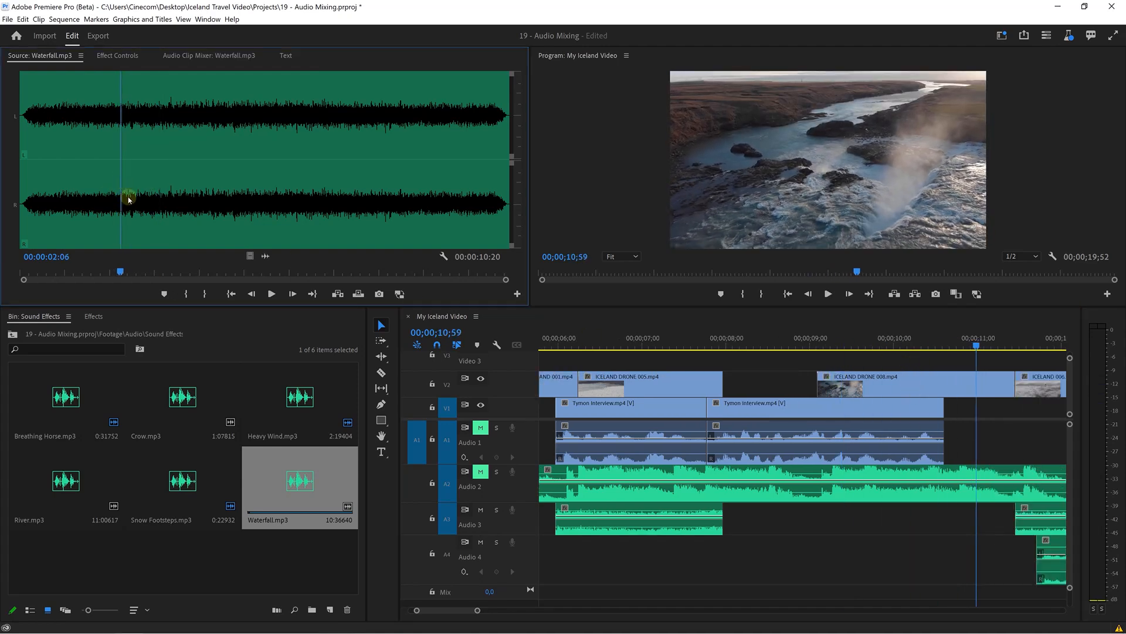
key("i")
key("space")
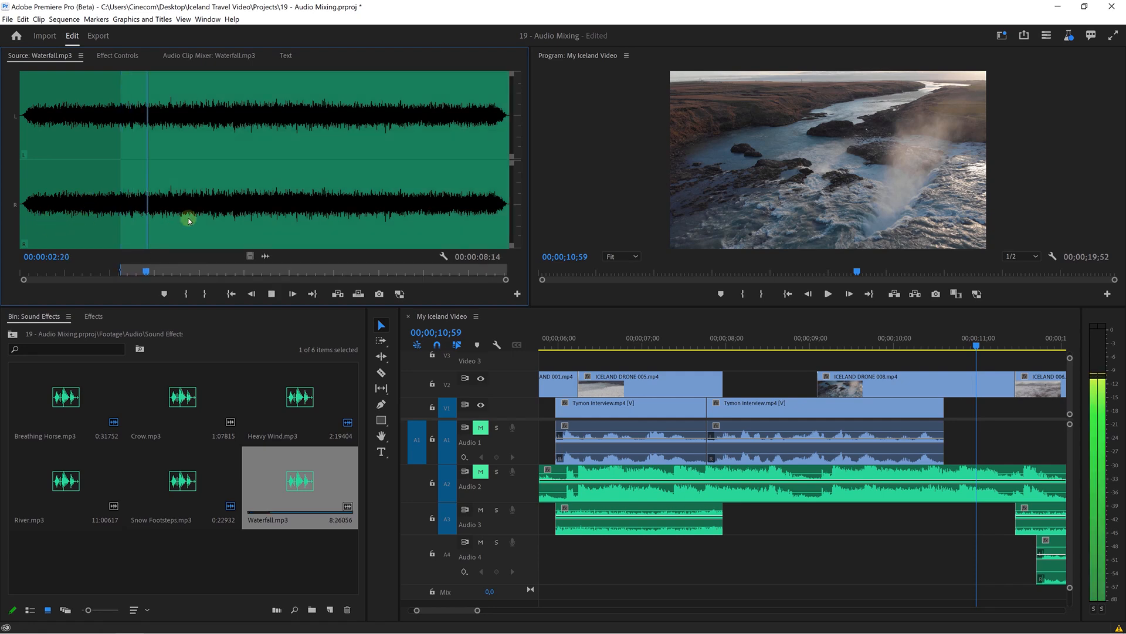
key("o")
key("space")
Place the marked waterfall range on Audio 3 at the start of the river drone shot, extend it to the shot's end and play it back
left_click_drag(332, 288, 822, 533)
scroll(822, 533, "right", 3)
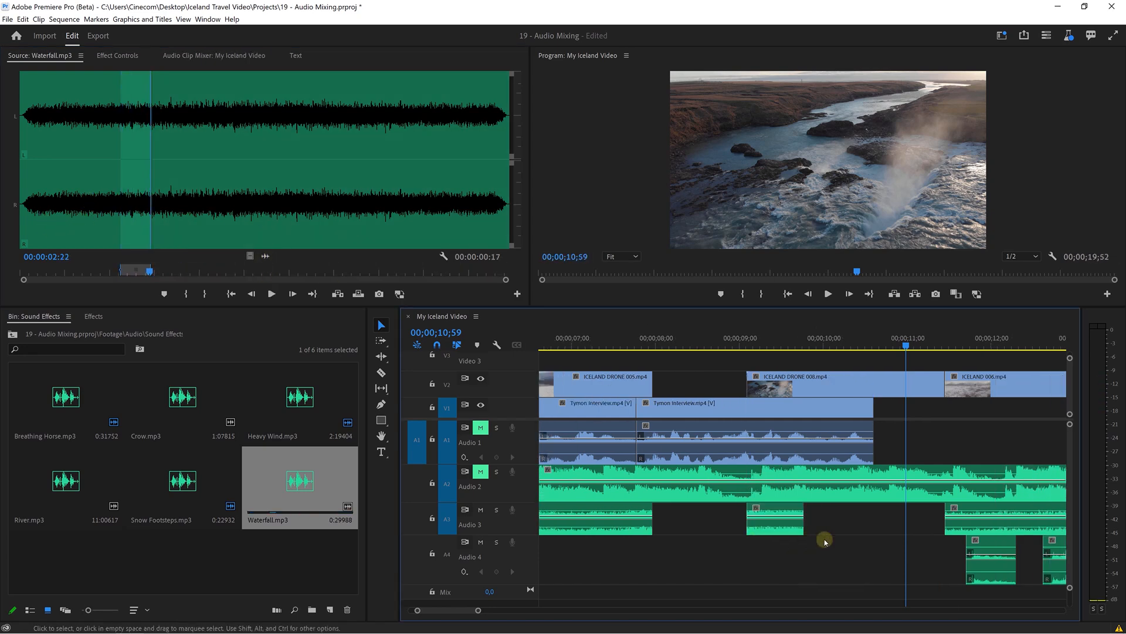
left_click_drag(790, 524, 927, 523)
key("space")
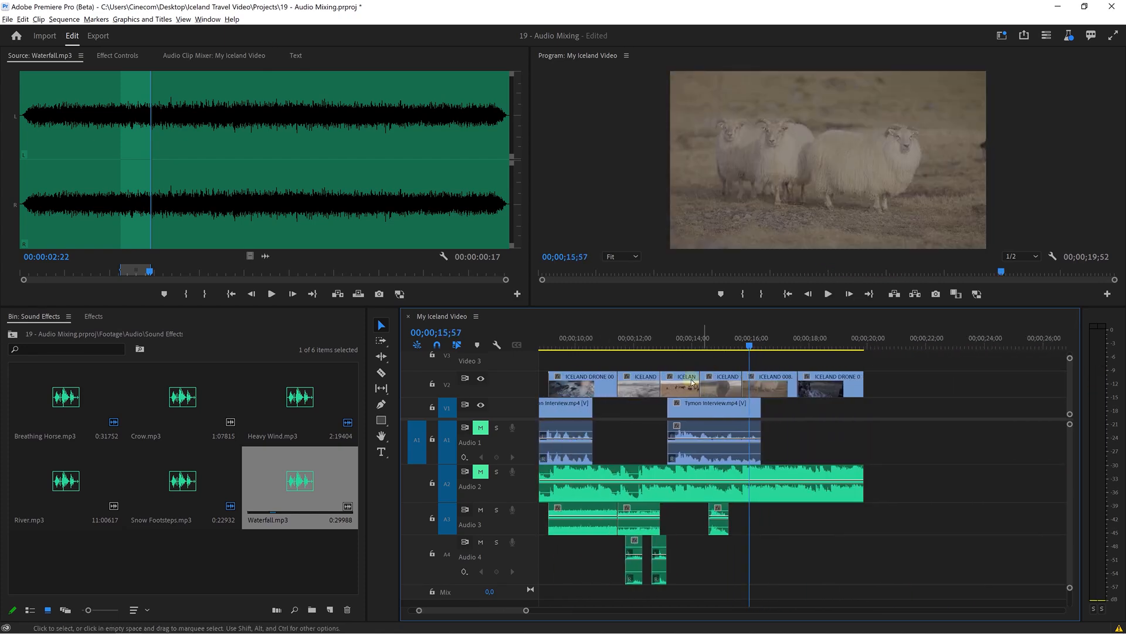
Mark a 00:00:02:21 range of Heavy Wind.mp3 ending at 00:00:22:05 and place it on Audio 3 under the final drone shot
left_click(798, 341)
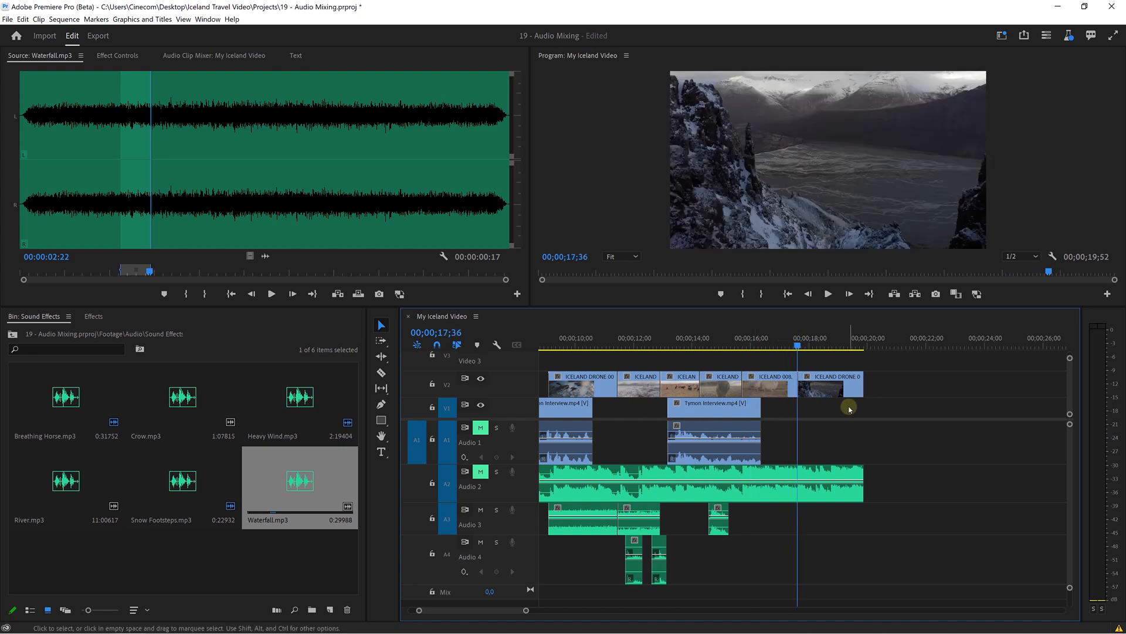
double_click(302, 402)
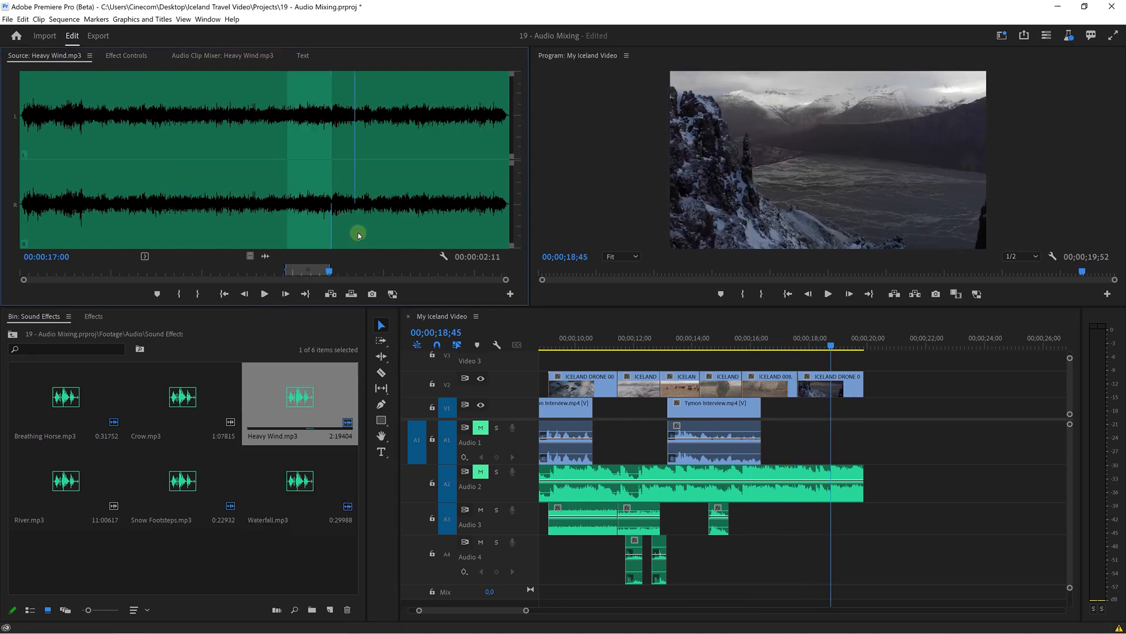
left_click_drag(358, 234, 427, 231)
key("i")
key("o")
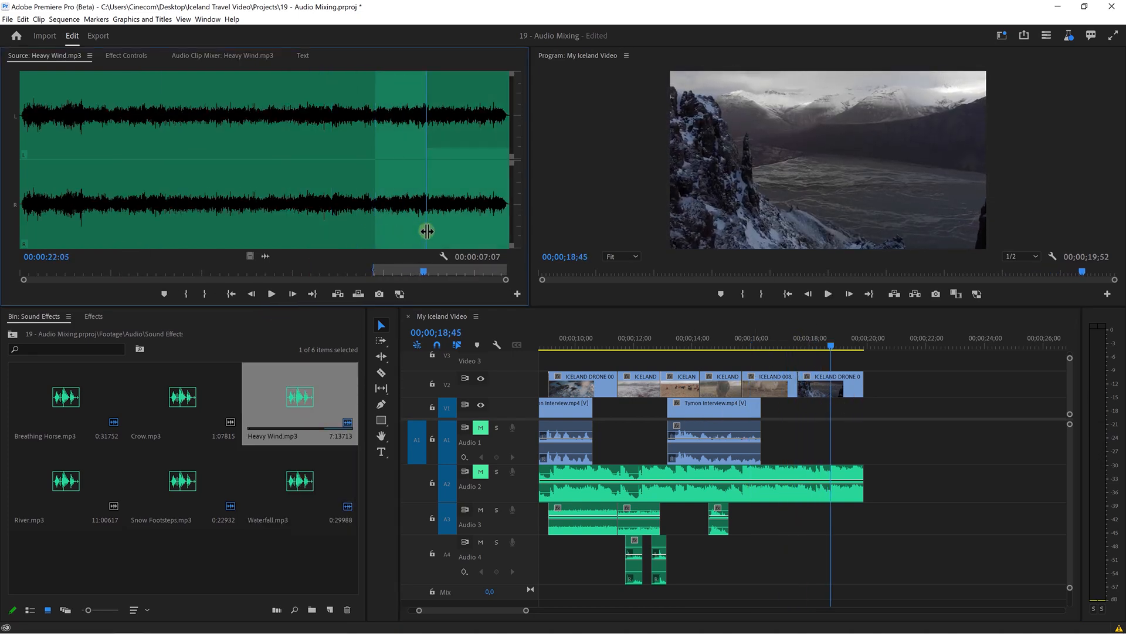
left_click_drag(350, 288, 799, 525)
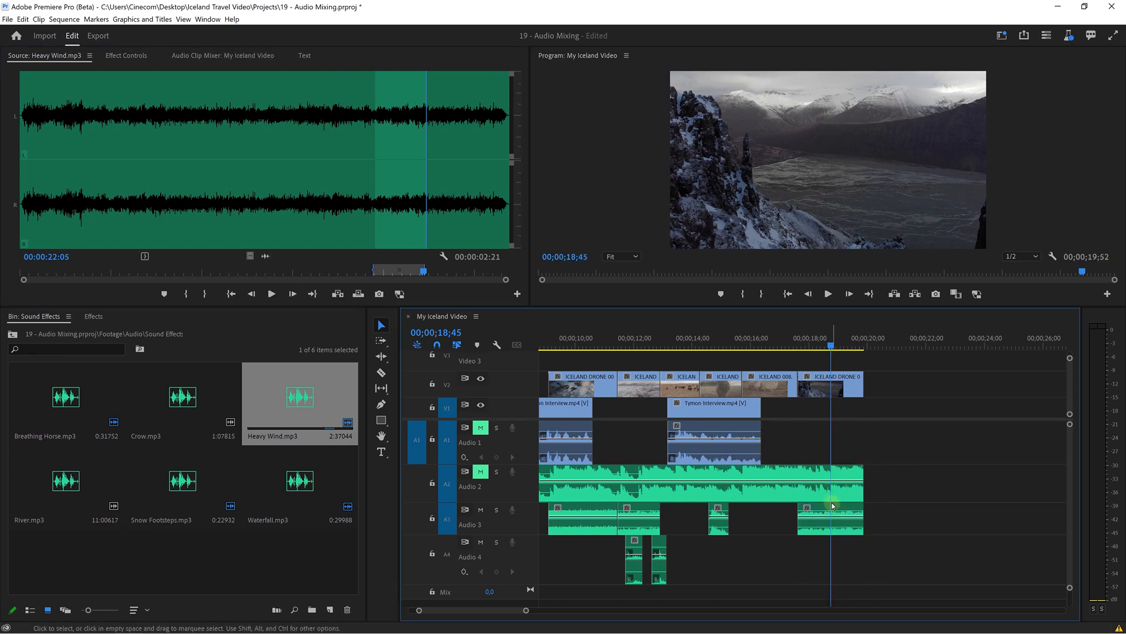
Load and audition Crow.mp3, place it on Audio 4 under the final drone shot and play it back
double_click(205, 407)
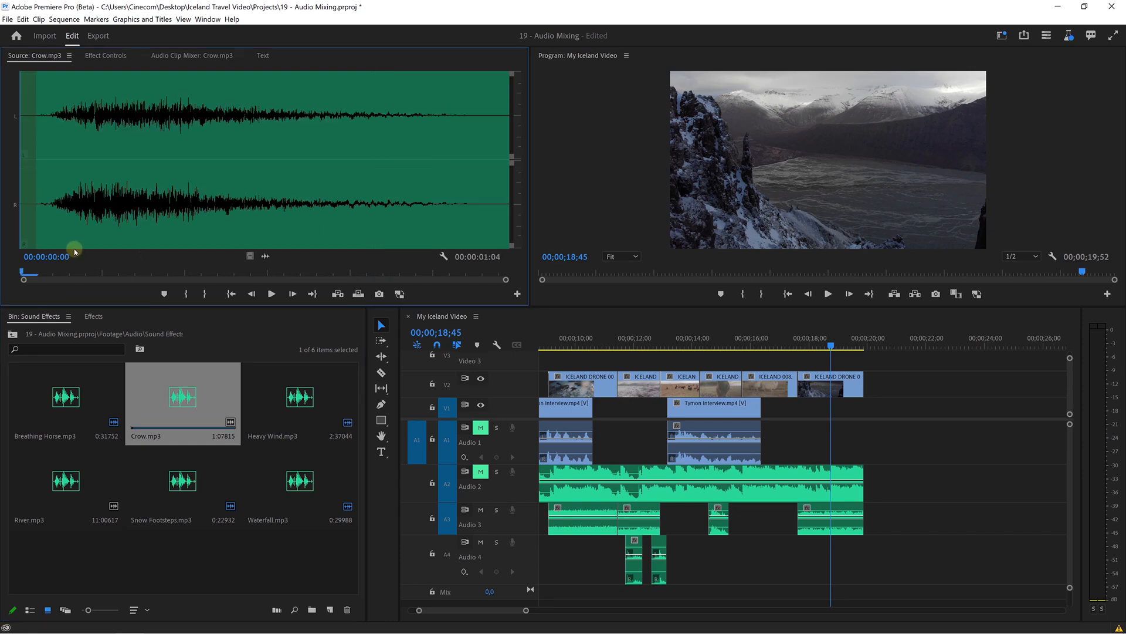
key("space")
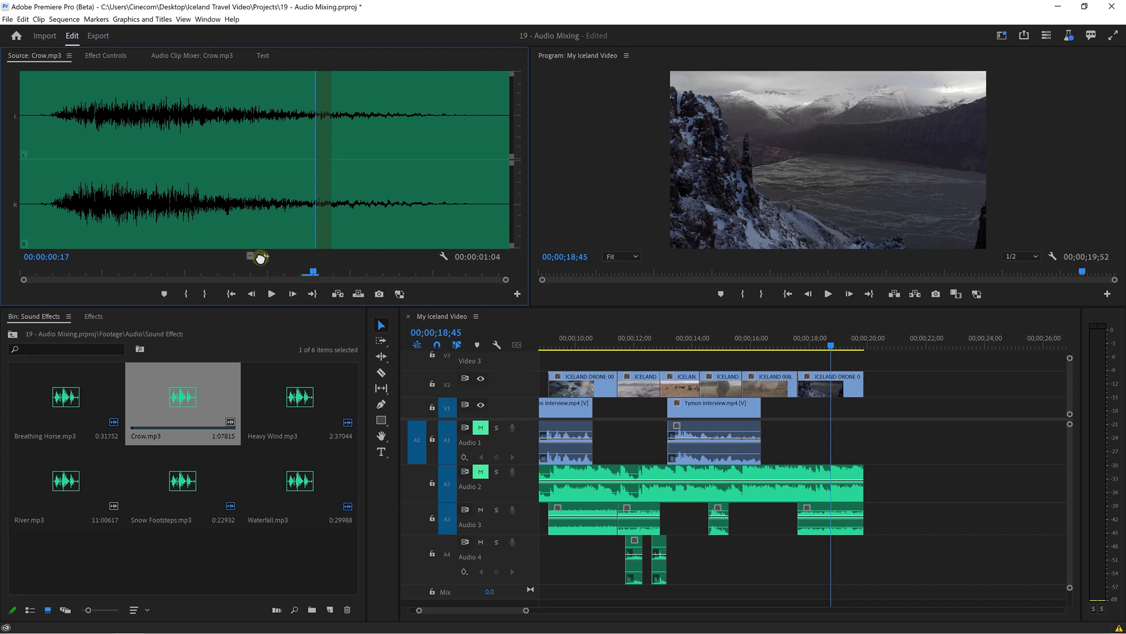
left_click_drag(385, 291, 816, 552)
key("space")
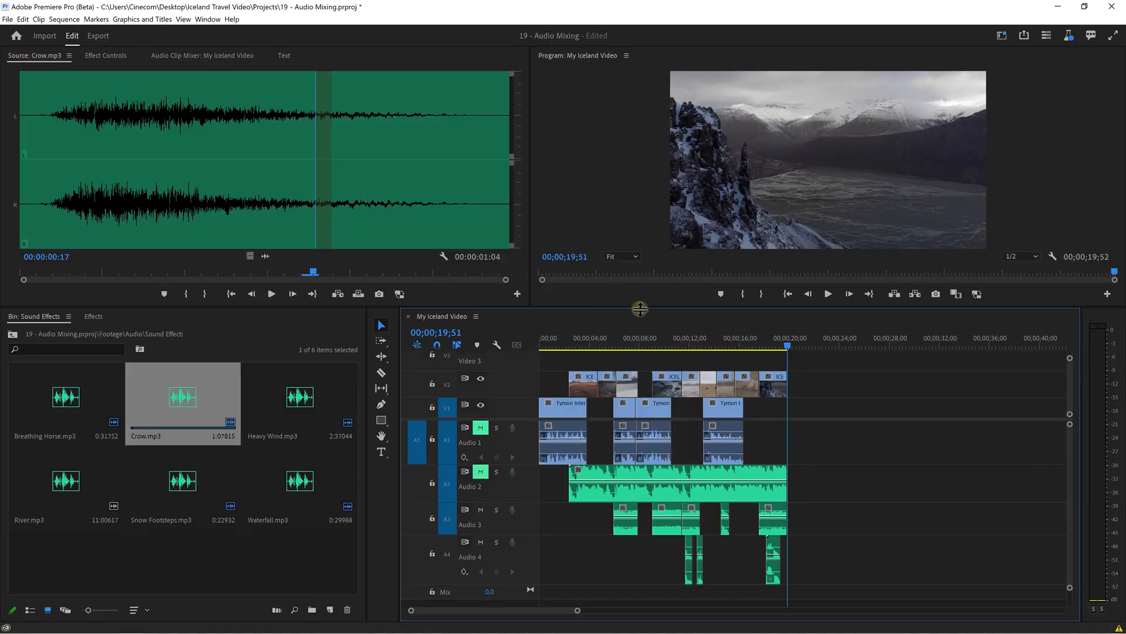
Enlarge the source and program monitors and play the whole sequence from 00;00;00;00
left_click_drag(640, 308, 640, 352)
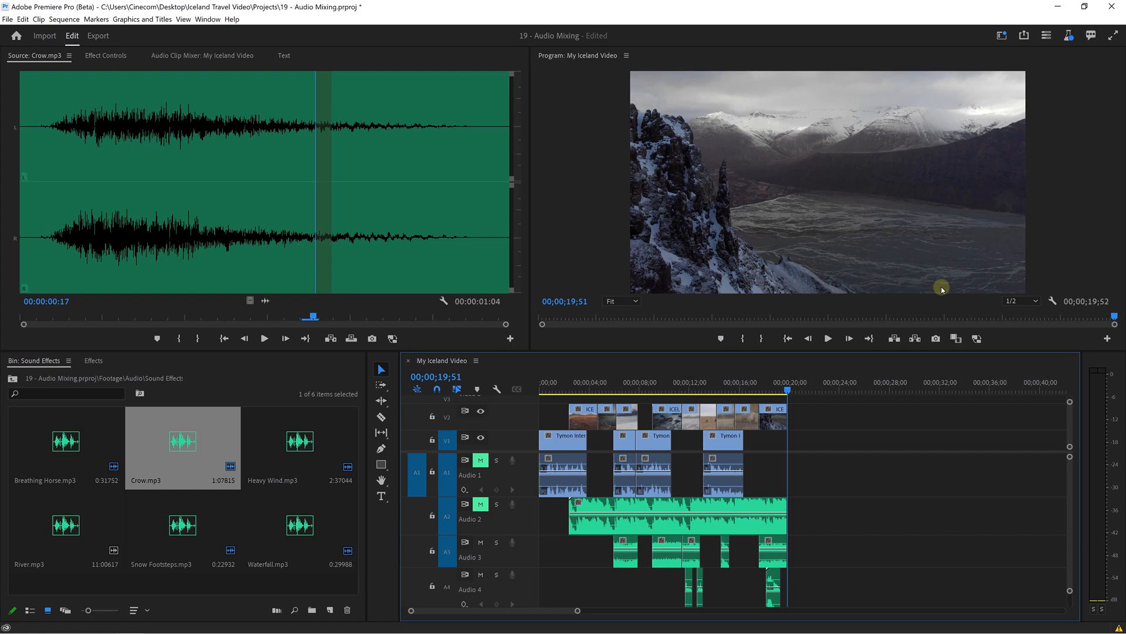
left_click_drag(548, 381, 539, 382)
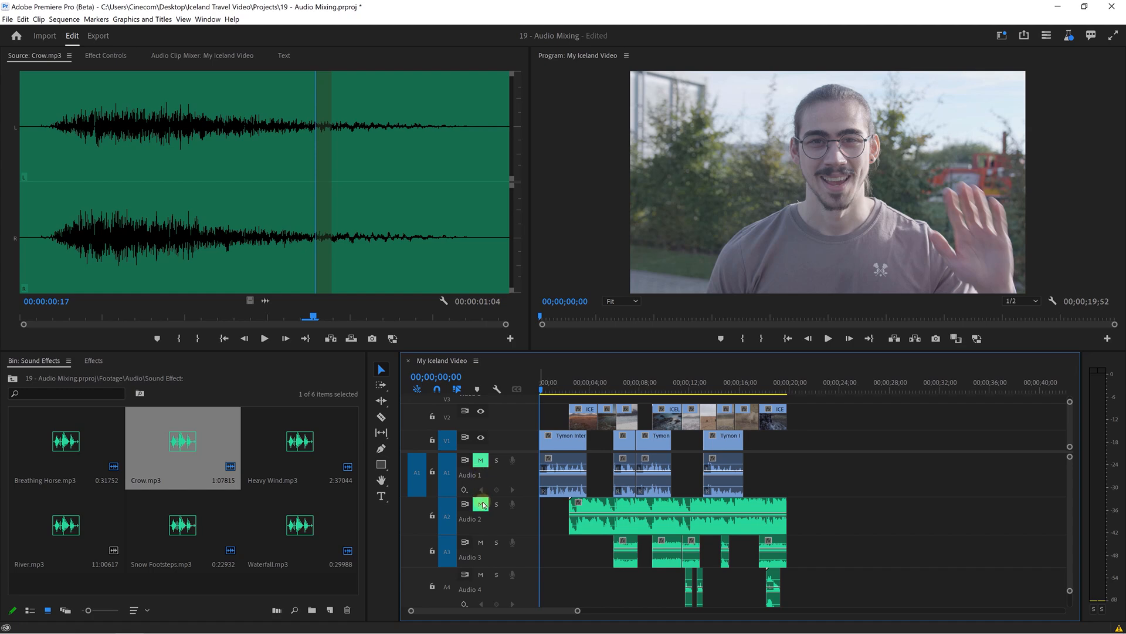
key("space")
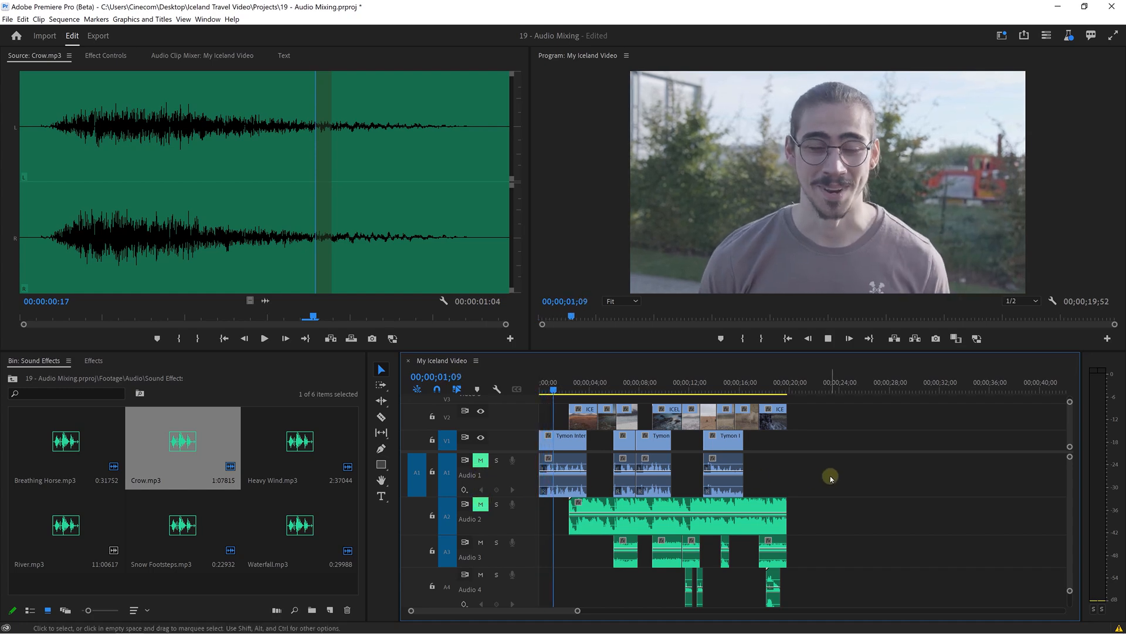